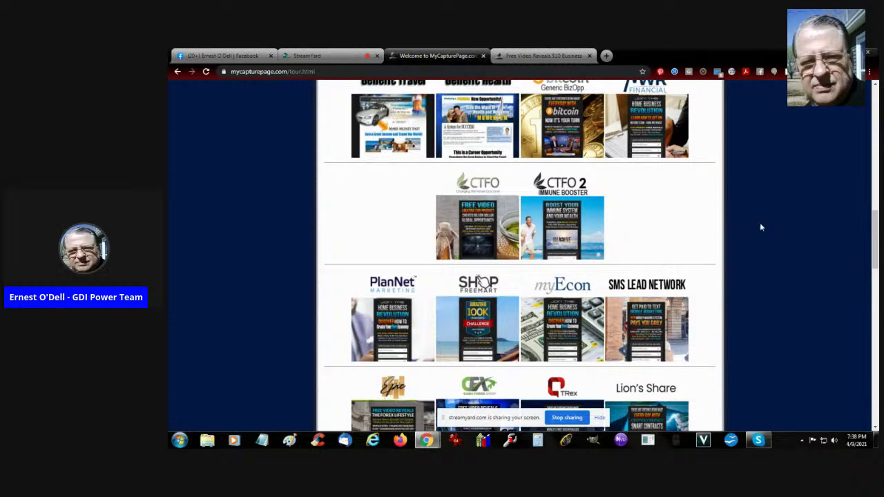
Open the PlanNet Marketing capture page and play its system overview video.
{"action": "scroll", "coordinate": [760, 226], "scroll_direction": "up", "scroll_amount": 4}
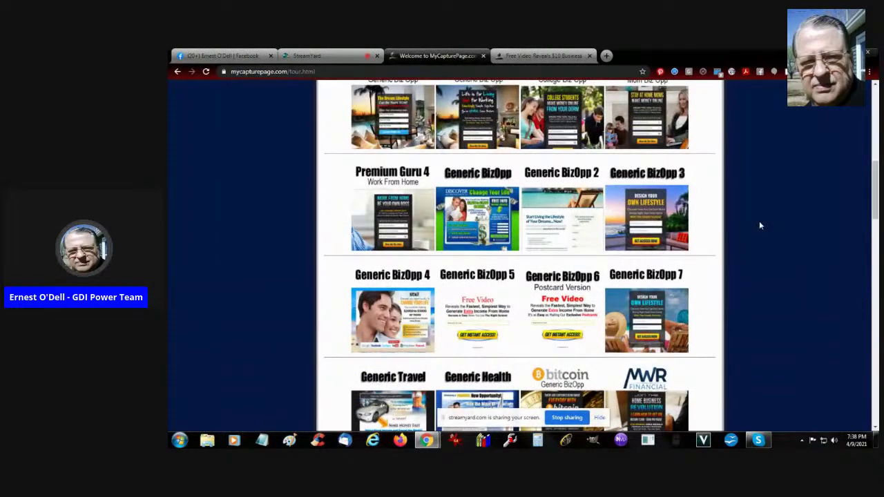
{"action": "scroll", "coordinate": [760, 226], "scroll_direction": "down", "scroll_amount": 2}
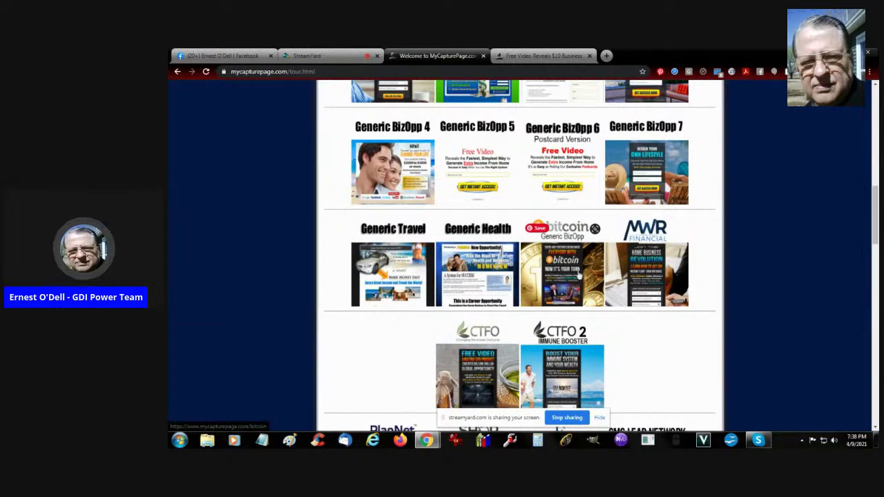
{"action": "scroll", "coordinate": [802, 286], "scroll_direction": "down", "scroll_amount": 2}
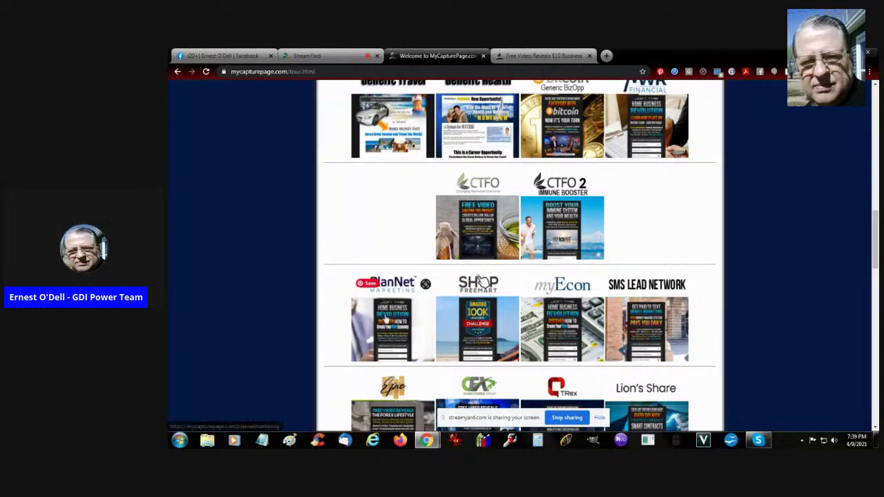
{"action": "scroll", "coordinate": [386, 318], "scroll_direction": "down", "scroll_amount": 1}
{"action": "scroll", "coordinate": [385, 318], "scroll_direction": "down", "scroll_amount": 2}
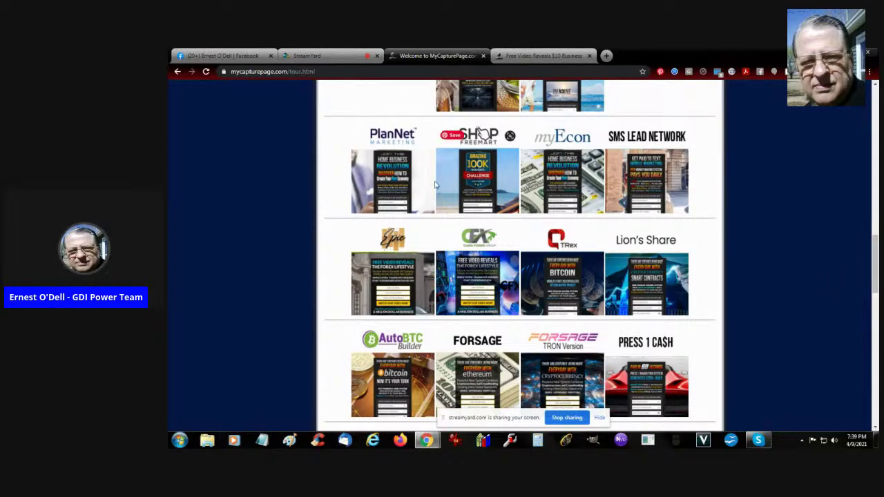
{"action": "left_click", "coordinate": [387, 179]}
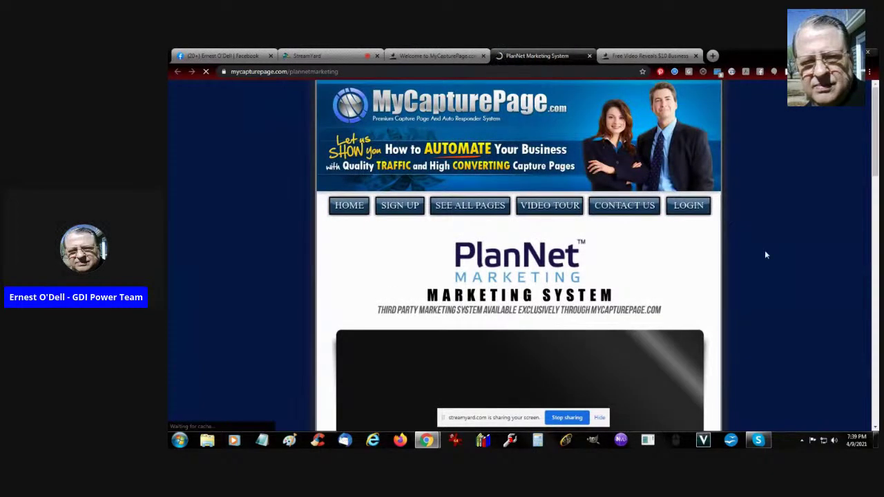
{"action": "left_click", "coordinate": [404, 56]}
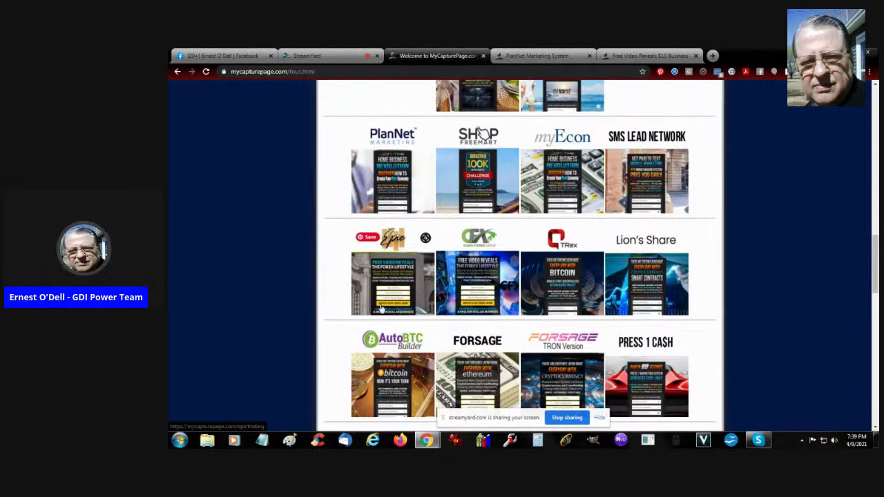
{"action": "left_click", "coordinate": [546, 51]}
{"action": "scroll", "coordinate": [552, 274], "scroll_direction": "down", "scroll_amount": 2}
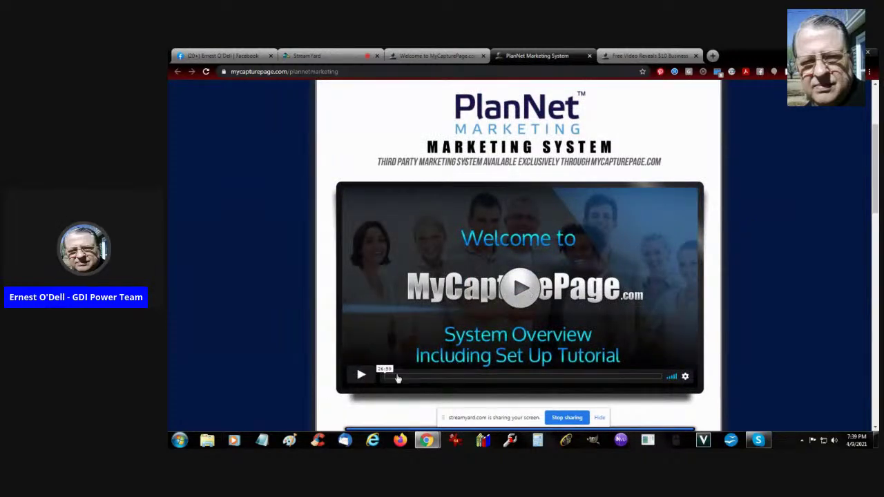
{"action": "left_click", "coordinate": [361, 375]}
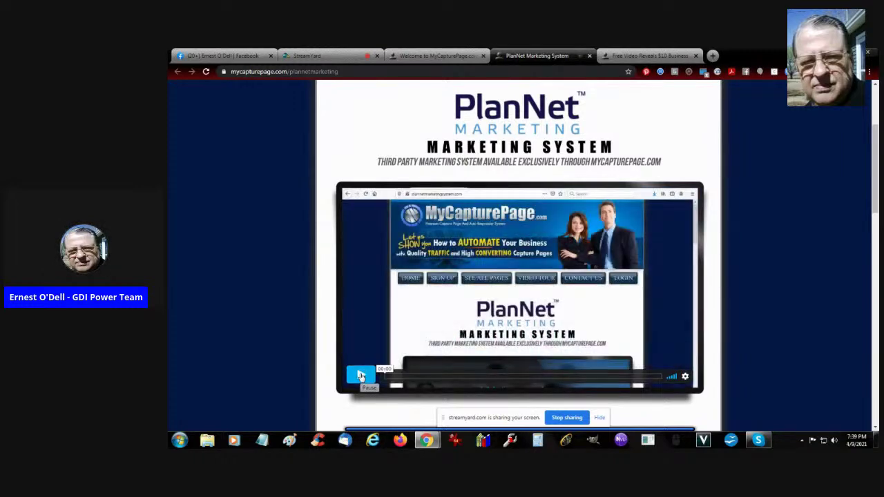
Highlight the $10 one-time setup fee, then follow the Sign Up Now link to the subscription page.
{"action": "scroll", "coordinate": [529, 268], "scroll_direction": "down", "scroll_amount": 5}
{"action": "scroll", "coordinate": [528, 268], "scroll_direction": "down", "scroll_amount": 2}
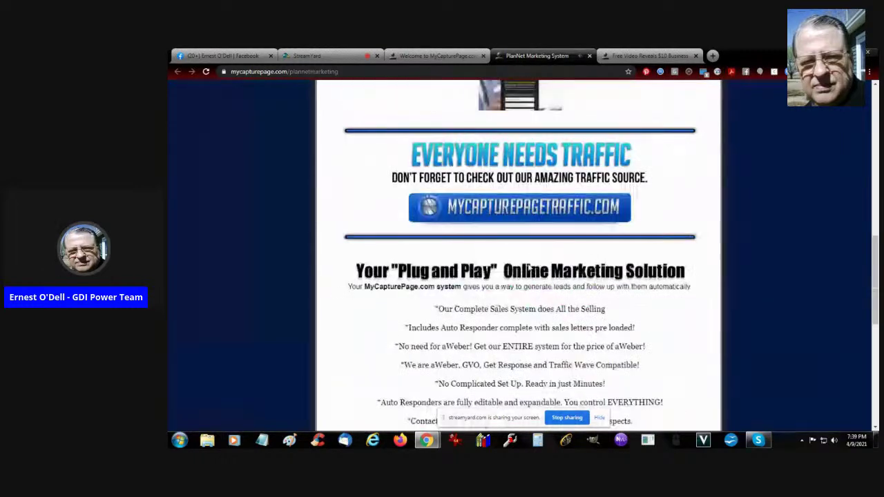
{"action": "scroll", "coordinate": [776, 283], "scroll_direction": "up", "scroll_amount": 6}
{"action": "scroll", "coordinate": [776, 287], "scroll_direction": "down", "scroll_amount": 6}
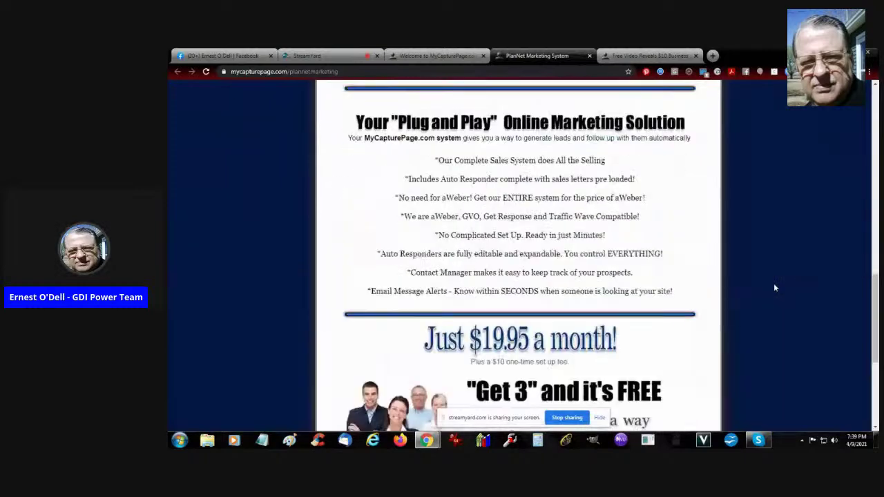
{"action": "scroll", "coordinate": [775, 288], "scroll_direction": "down", "scroll_amount": 3}
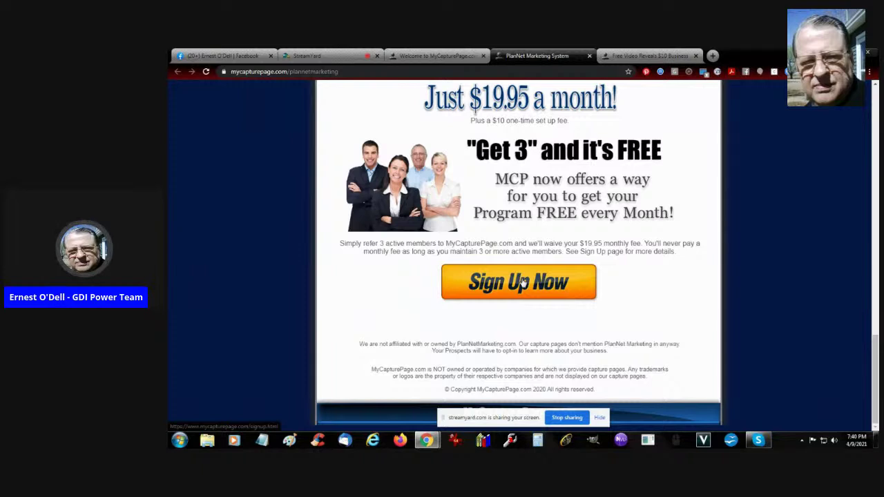
{"action": "left_click_drag", "start_coordinate": [496, 121], "coordinate": [605, 129]}
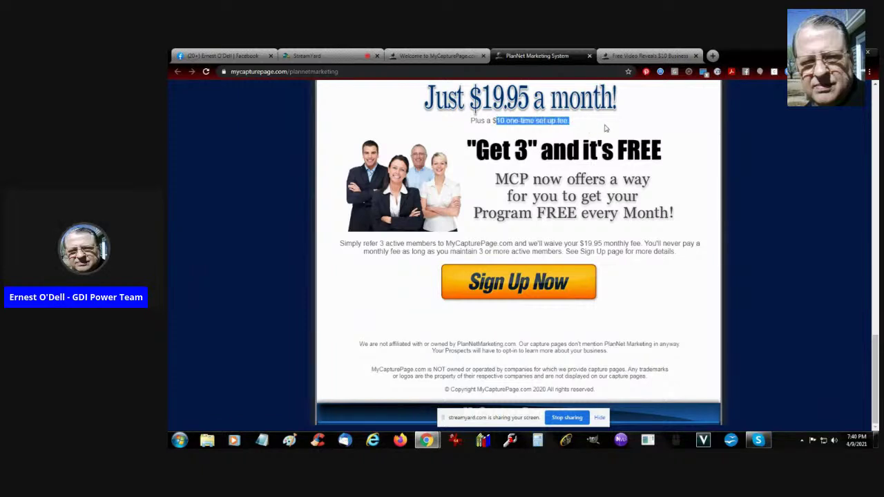
{"action": "left_click", "coordinate": [536, 278]}
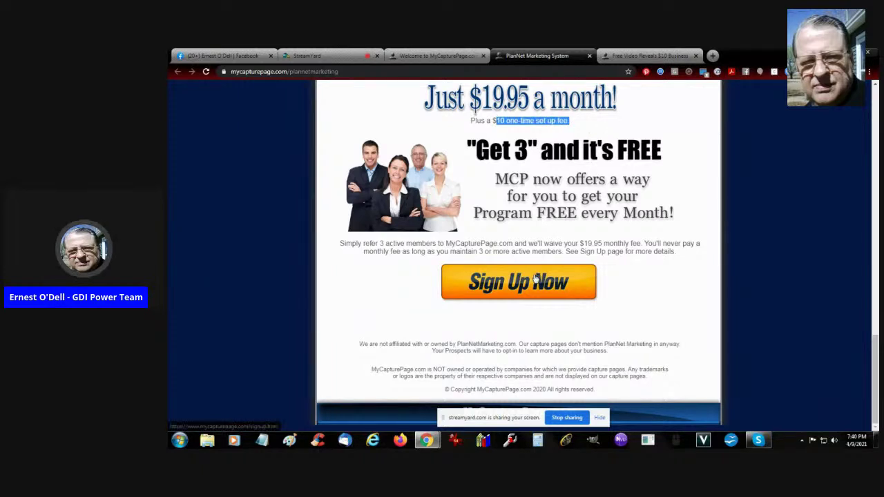
{"action": "scroll", "coordinate": [725, 232], "scroll_direction": "down", "scroll_amount": 10}
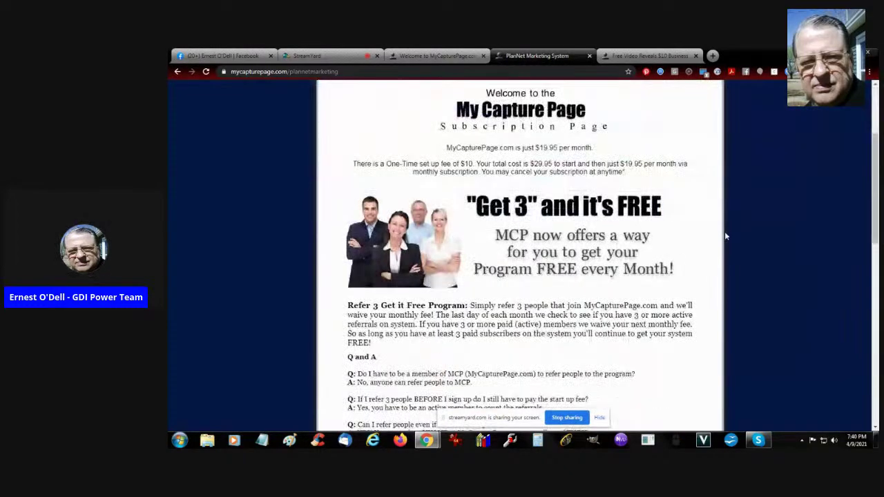
{"action": "scroll", "coordinate": [724, 236], "scroll_direction": "down", "scroll_amount": 2}
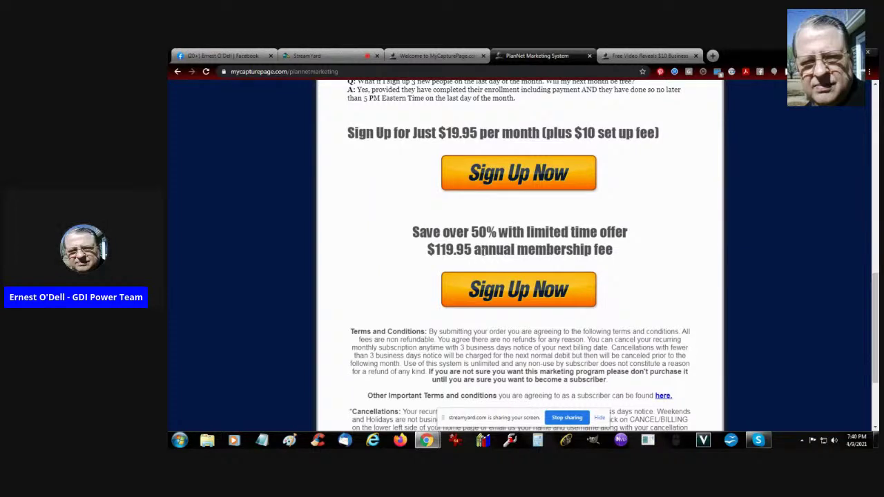
Close the PlanNet Marketing tab and go from the tour page to the LOGIN page.
{"action": "left_click", "coordinate": [589, 55]}
{"action": "scroll", "coordinate": [630, 183], "scroll_direction": "down", "scroll_amount": 10}
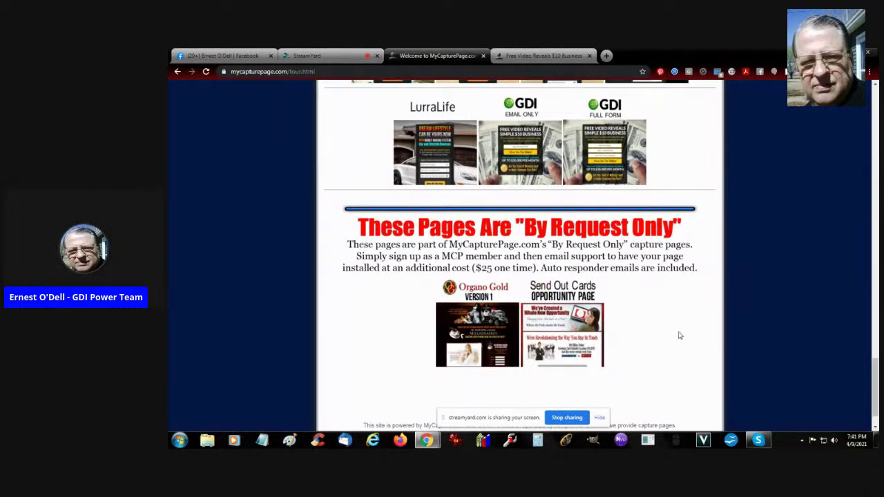
{"action": "scroll", "coordinate": [680, 336], "scroll_direction": "down", "scroll_amount": 2}
{"action": "scroll", "coordinate": [680, 335], "scroll_direction": "up", "scroll_amount": 10}
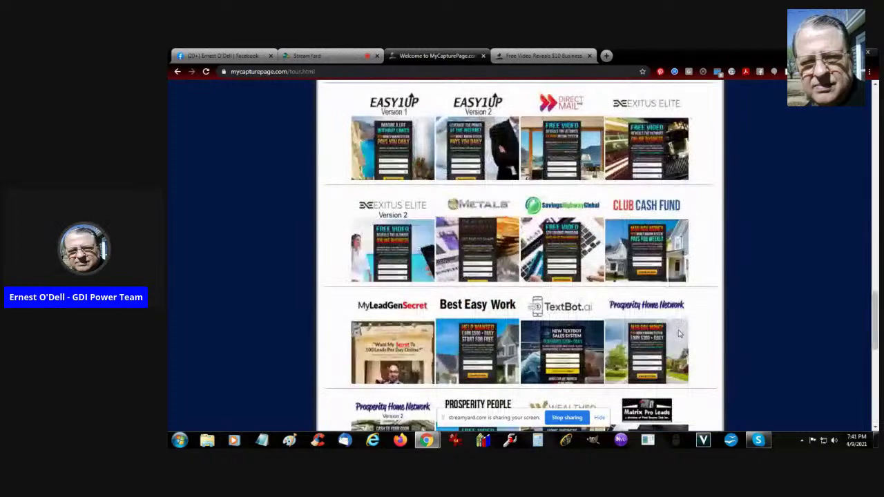
{"action": "scroll", "coordinate": [680, 336], "scroll_direction": "up", "scroll_amount": 10}
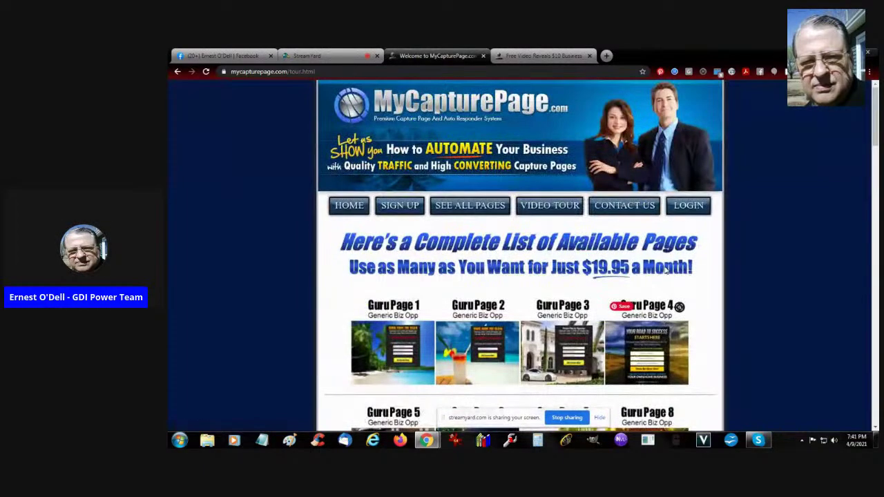
{"action": "left_click", "coordinate": [687, 207]}
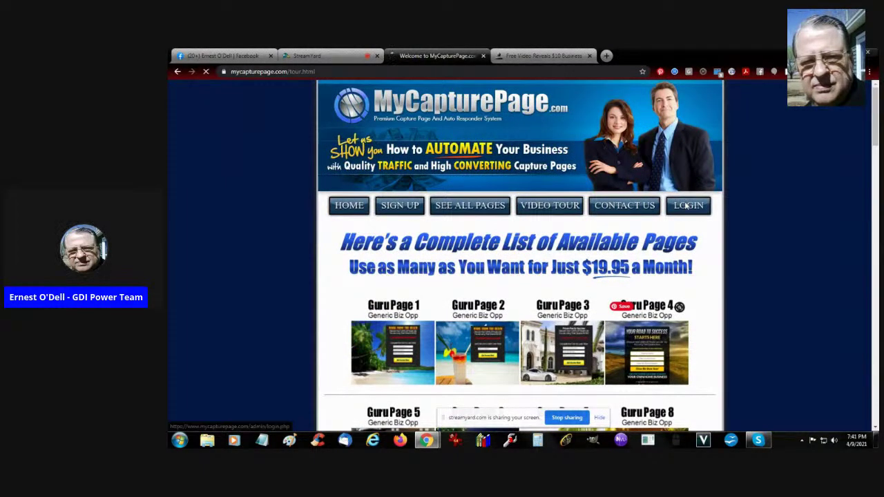
Log in, open Personal Information and scroll down to the GDI Page link field.
{"action": "left_click", "coordinate": [402, 241]}
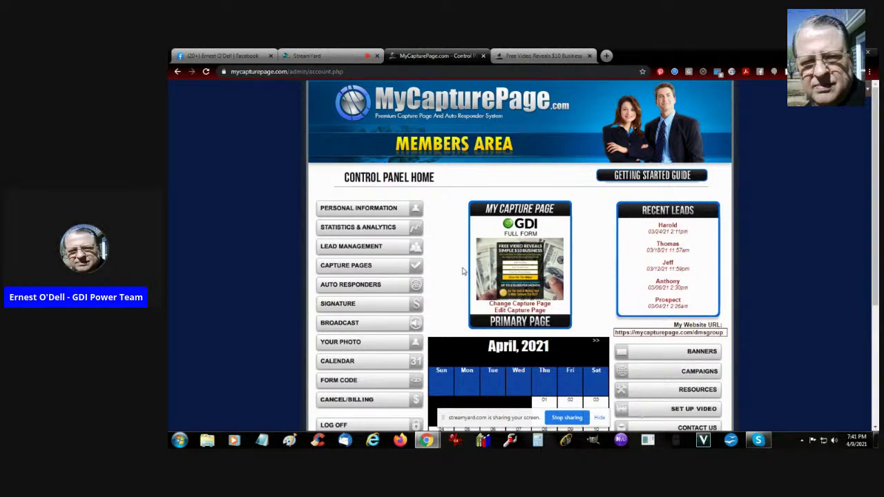
{"action": "left_click", "coordinate": [371, 214]}
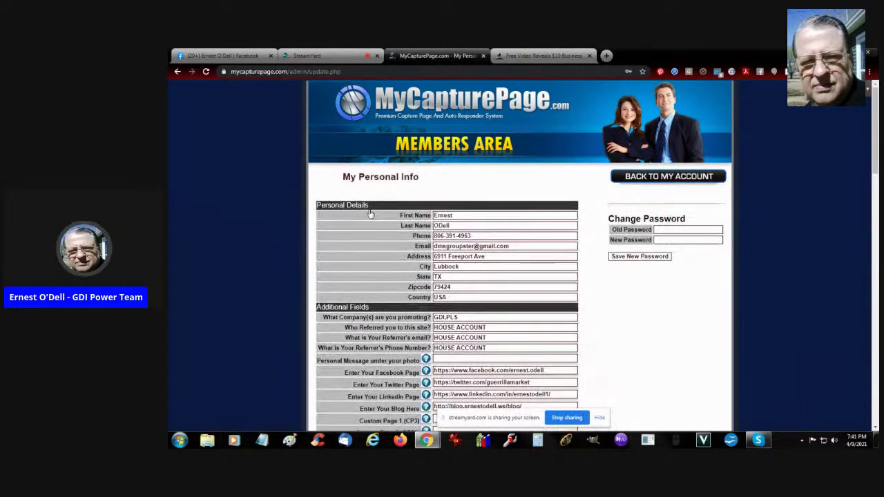
{"action": "scroll", "coordinate": [322, 267], "scroll_direction": "down", "scroll_amount": 5}
{"action": "scroll", "coordinate": [322, 266], "scroll_direction": "down", "scroll_amount": 3}
{"action": "scroll", "coordinate": [322, 267], "scroll_direction": "up", "scroll_amount": 4}
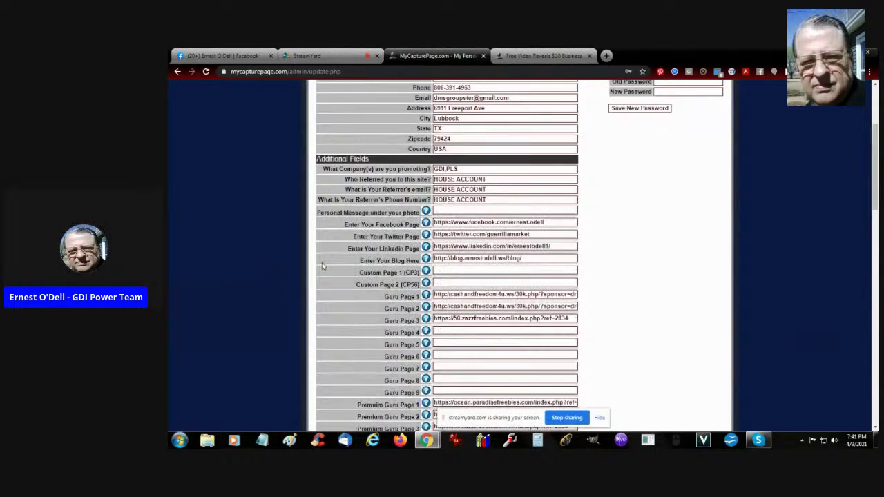
{"action": "scroll", "coordinate": [322, 266], "scroll_direction": "down", "scroll_amount": 2}
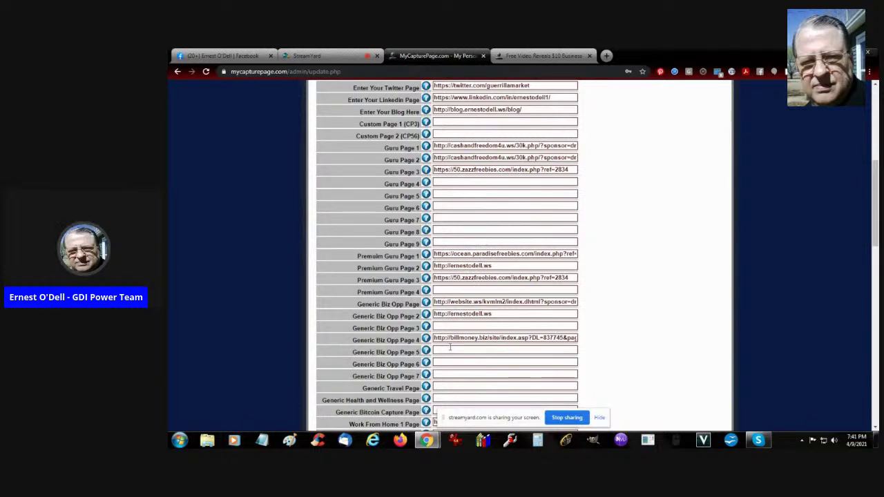
{"action": "scroll", "coordinate": [592, 319], "scroll_direction": "down", "scroll_amount": 3}
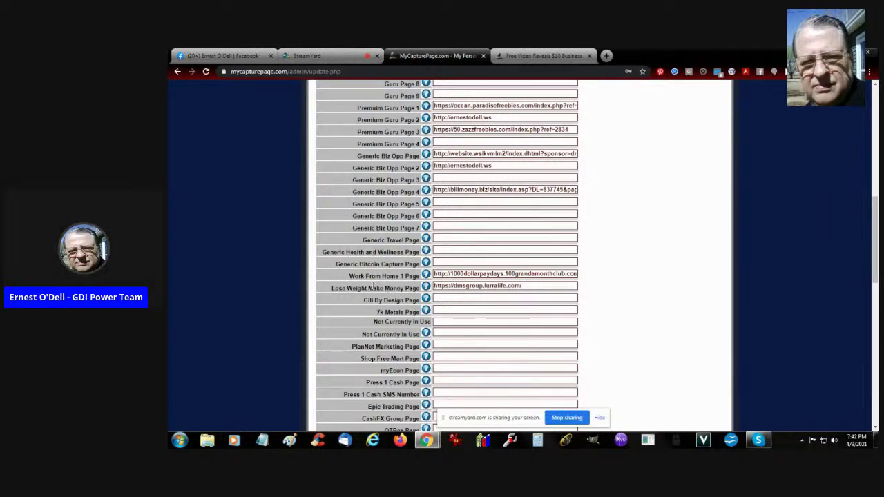
{"action": "scroll", "coordinate": [373, 286], "scroll_direction": "down", "scroll_amount": 5}
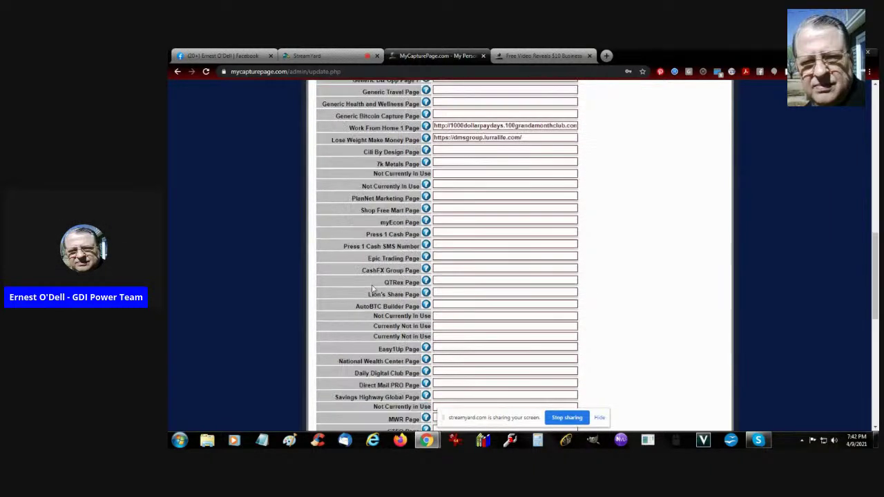
{"action": "scroll", "coordinate": [373, 287], "scroll_direction": "down", "scroll_amount": 4}
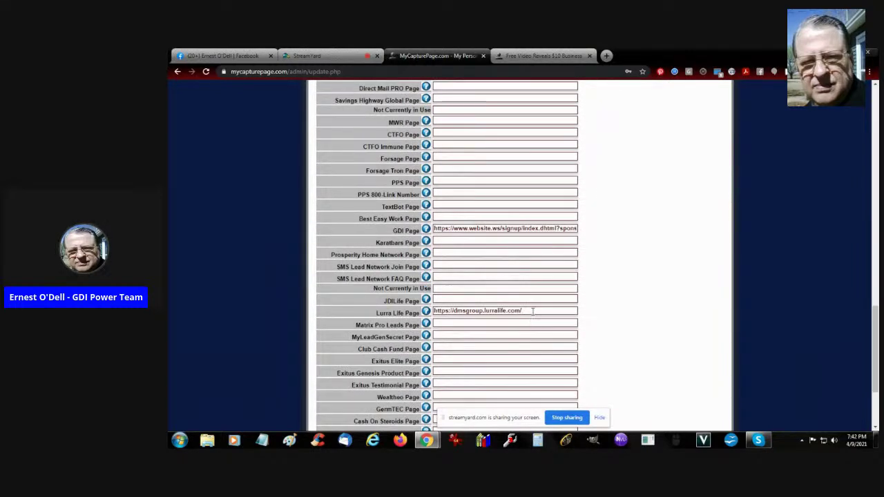
Open the GDI Page link to confirm it loads the website.ws signup form, then close that tab.
{"action": "left_click", "coordinate": [450, 229]}
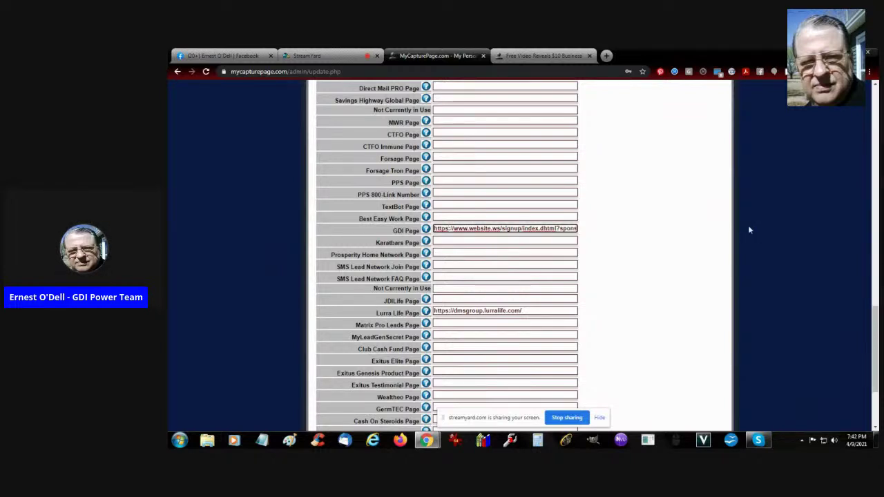
{"action": "key", "text": "ctrl+a"}
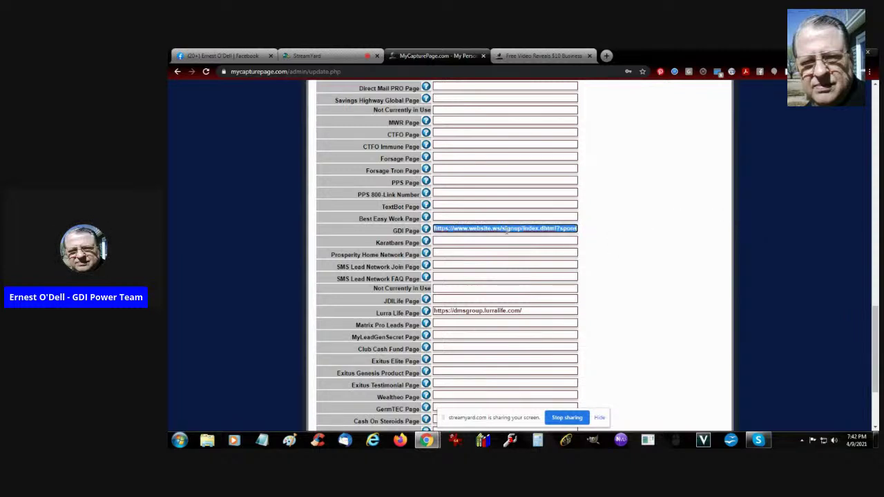
{"action": "right_click", "coordinate": [506, 233]}
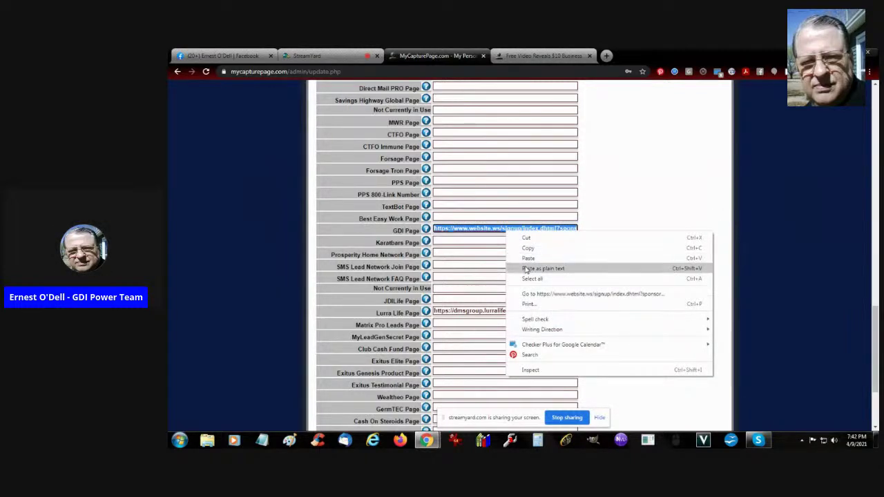
{"action": "left_click", "coordinate": [529, 294]}
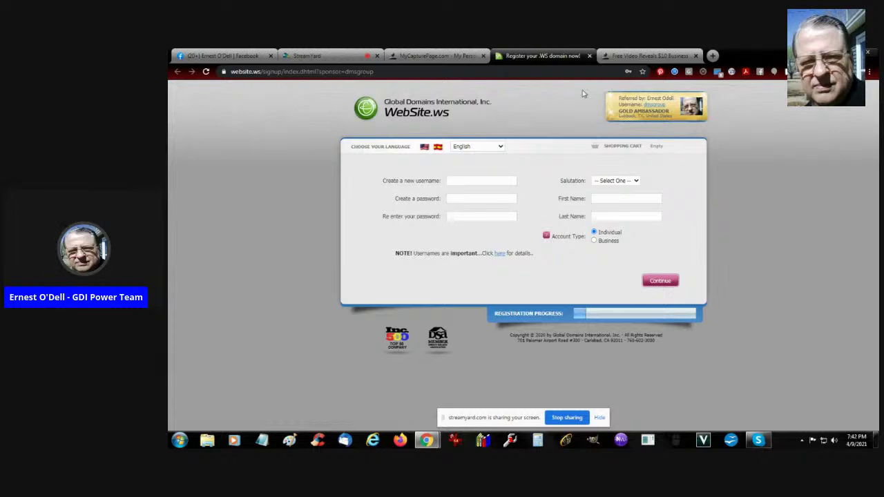
{"action": "left_click", "coordinate": [589, 56]}
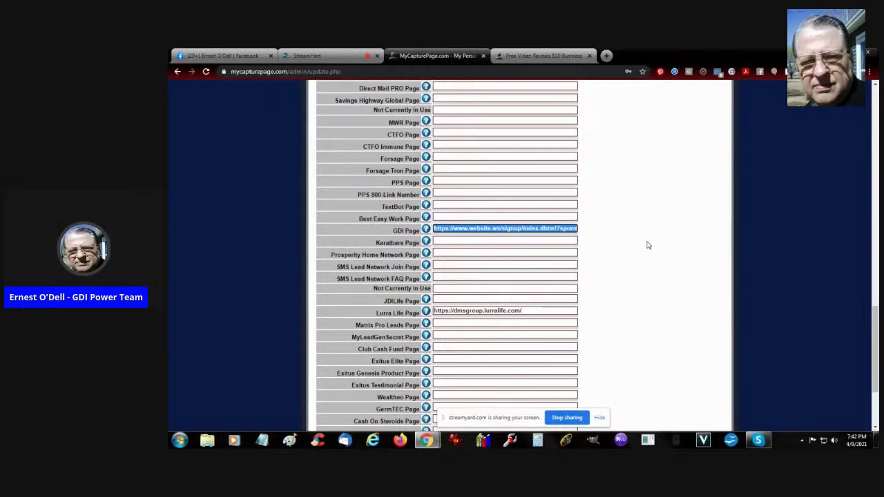
Save the updated capture page links with Save Changes.
{"action": "scroll", "coordinate": [645, 245], "scroll_direction": "up", "scroll_amount": 4}
{"action": "scroll", "coordinate": [645, 245], "scroll_direction": "down", "scroll_amount": 4}
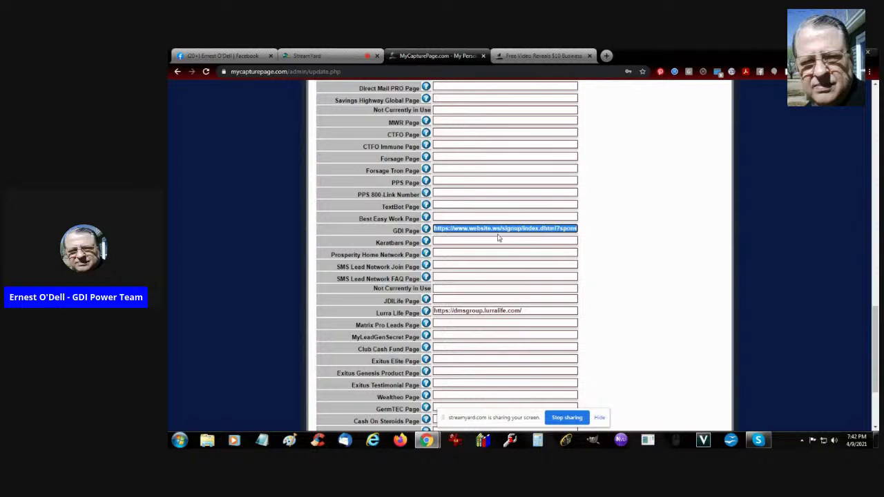
{"action": "left_click", "coordinate": [476, 239]}
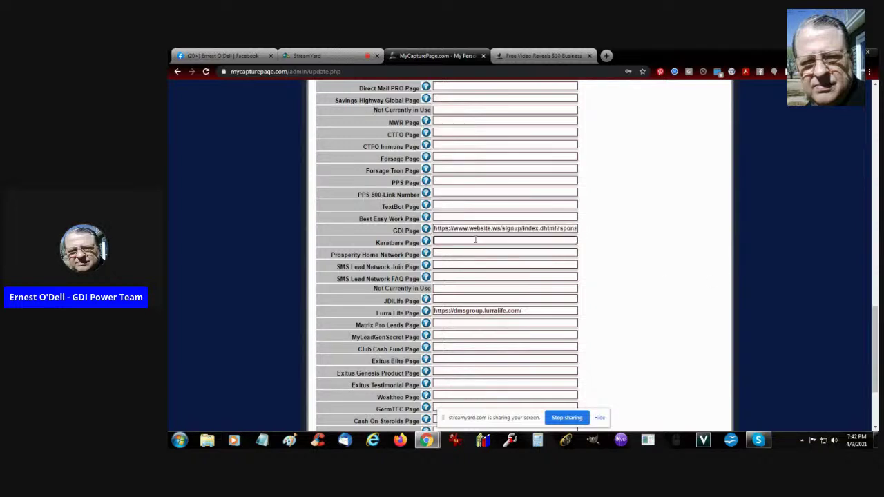
{"action": "left_click", "coordinate": [460, 228]}
{"action": "scroll", "coordinate": [649, 249], "scroll_direction": "down", "scroll_amount": 3}
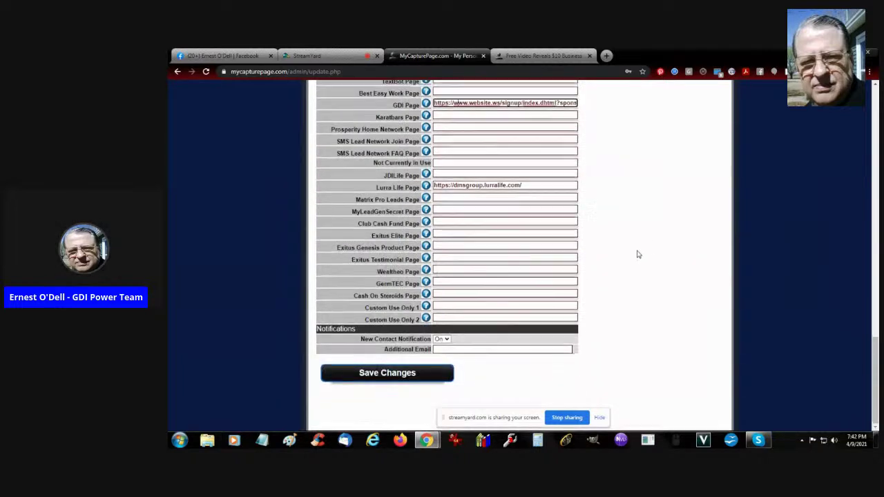
{"action": "left_click", "coordinate": [385, 373]}
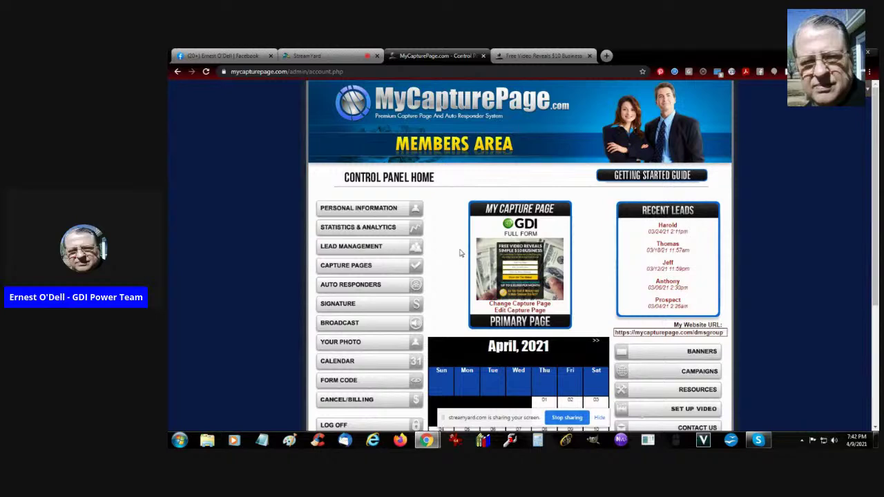
Scroll the Change Capture Page grid to the GDI rows and preview the GDI Email Only page.
{"action": "left_click", "coordinate": [523, 307]}
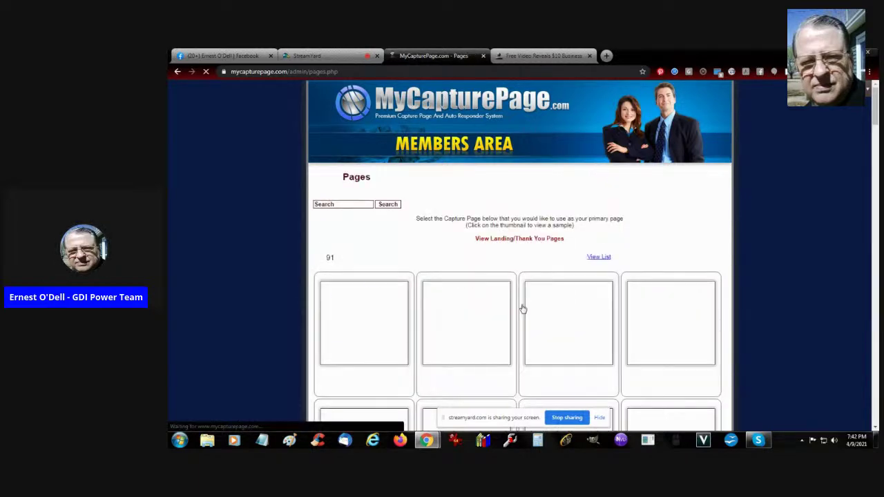
{"action": "scroll", "coordinate": [794, 268], "scroll_direction": "down", "scroll_amount": 6}
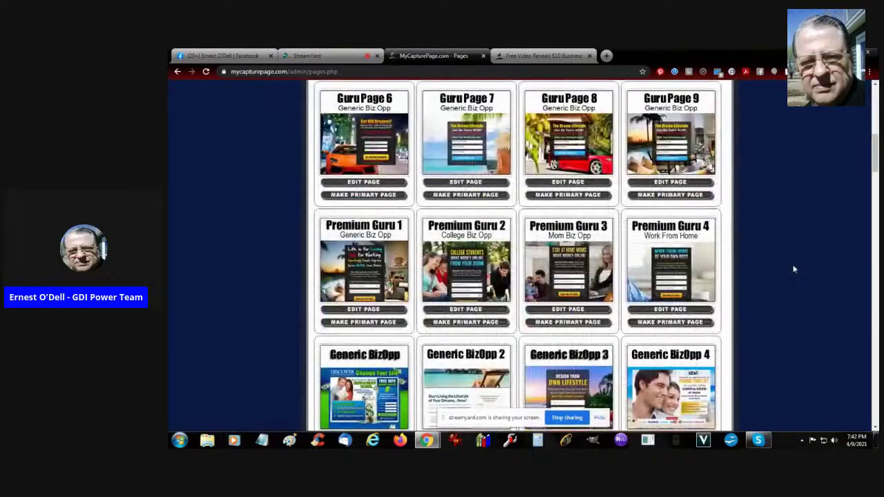
{"action": "scroll", "coordinate": [795, 269], "scroll_direction": "down", "scroll_amount": 2}
{"action": "scroll", "coordinate": [795, 269], "scroll_direction": "up", "scroll_amount": 7}
{"action": "scroll", "coordinate": [794, 270], "scroll_direction": "up", "scroll_amount": 2}
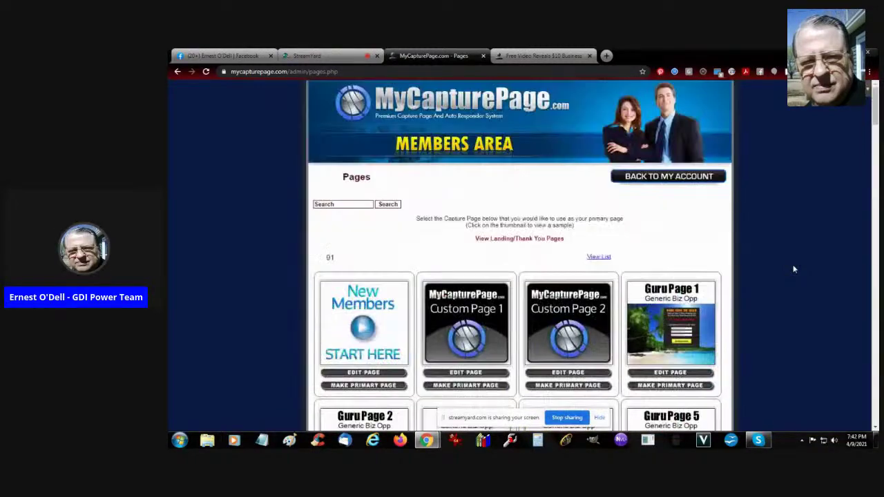
{"action": "scroll", "coordinate": [795, 269], "scroll_direction": "down", "scroll_amount": 6}
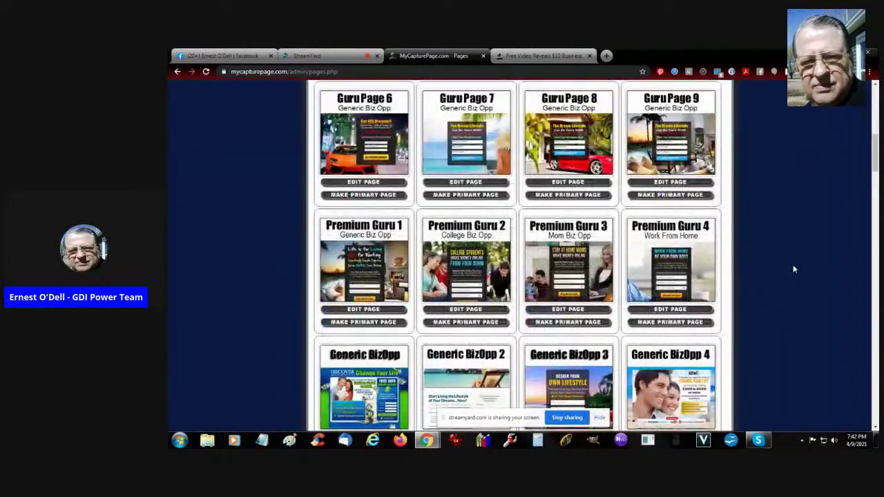
{"action": "scroll", "coordinate": [794, 270], "scroll_direction": "down", "scroll_amount": 4}
{"action": "scroll", "coordinate": [794, 269], "scroll_direction": "down", "scroll_amount": 6}
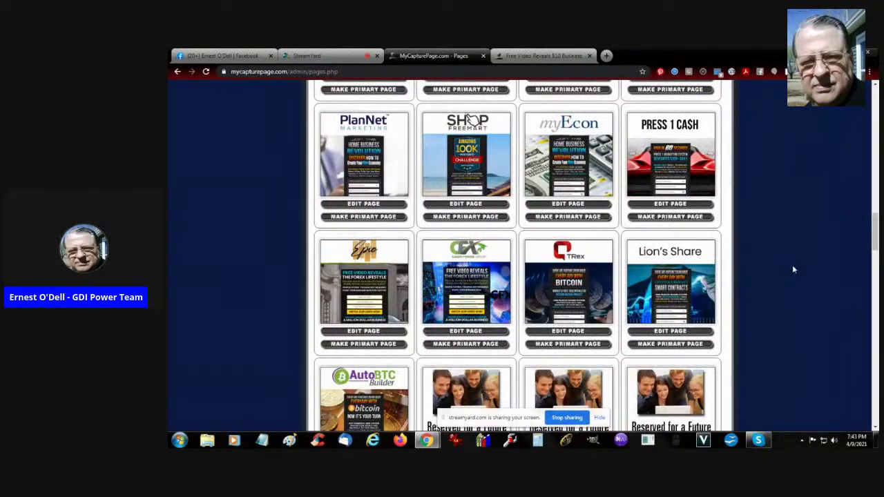
{"action": "scroll", "coordinate": [793, 269], "scroll_direction": "down", "scroll_amount": 2}
{"action": "scroll", "coordinate": [793, 268], "scroll_direction": "down", "scroll_amount": 2}
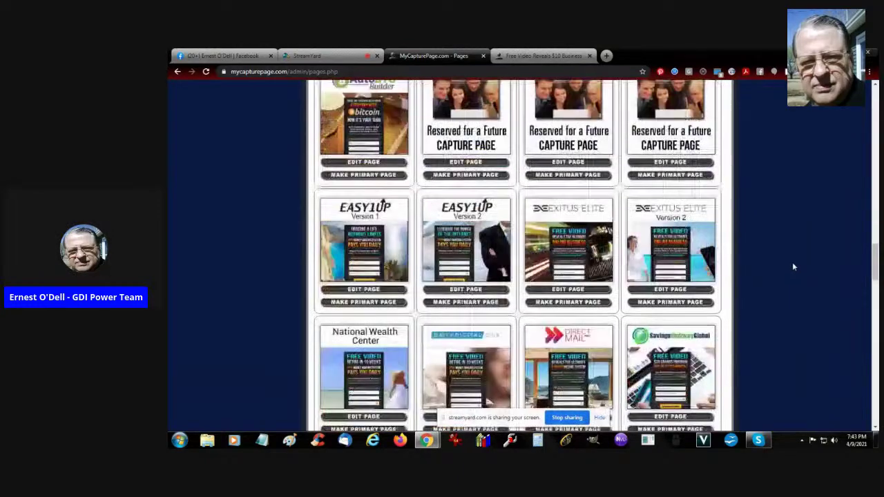
{"action": "scroll", "coordinate": [793, 266], "scroll_direction": "down", "scroll_amount": 2}
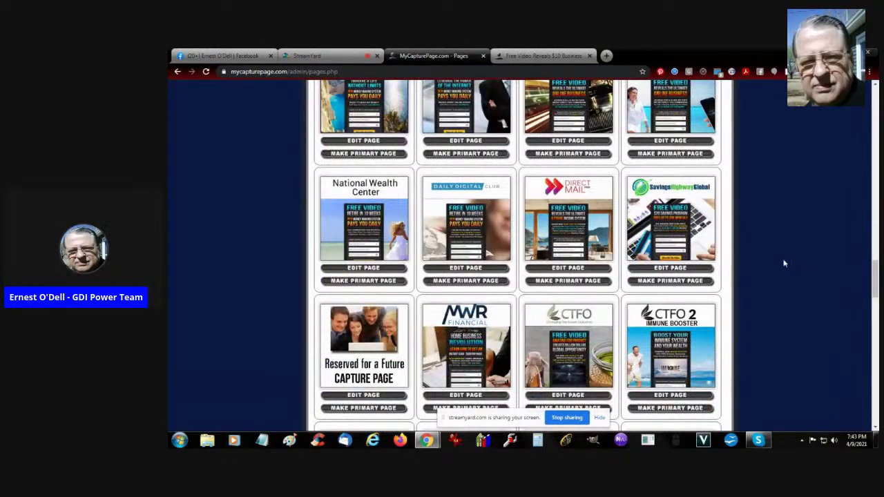
{"action": "scroll", "coordinate": [784, 263], "scroll_direction": "down", "scroll_amount": 4}
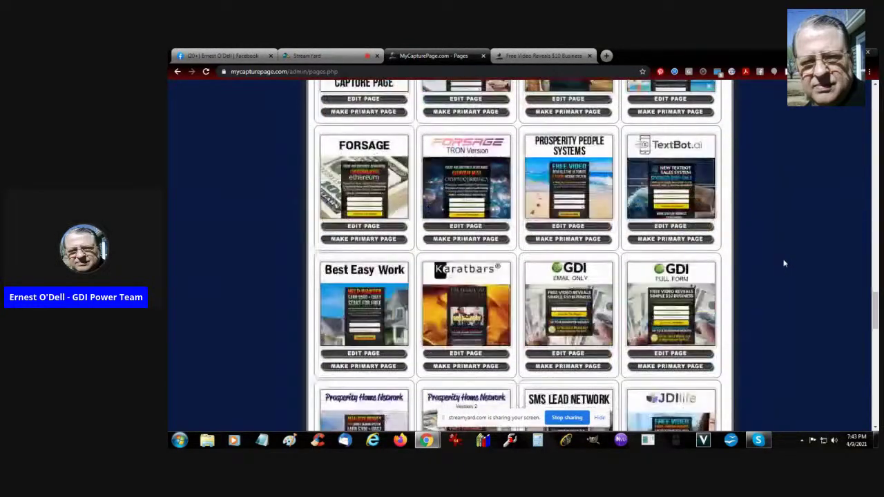
{"action": "left_click", "coordinate": [567, 315]}
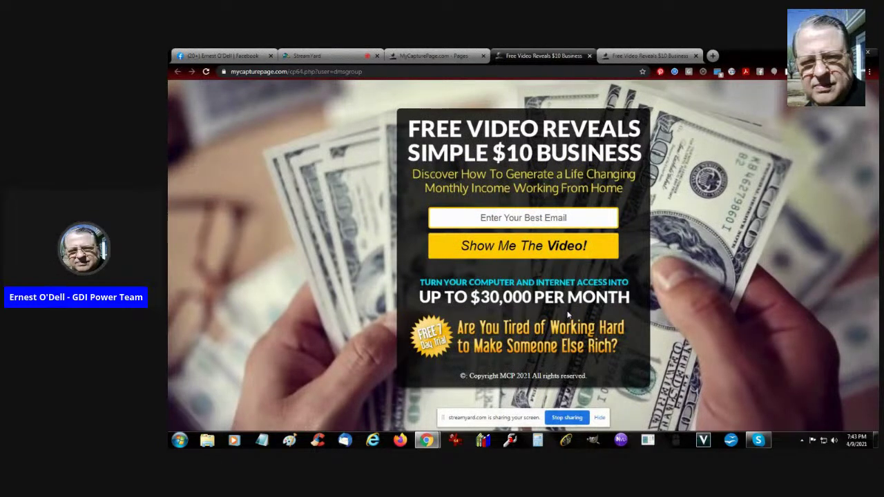
Copy the 'Free Video Reveals' page's address, then close its tab and confirm Leave.
{"action": "left_click", "coordinate": [371, 72]}
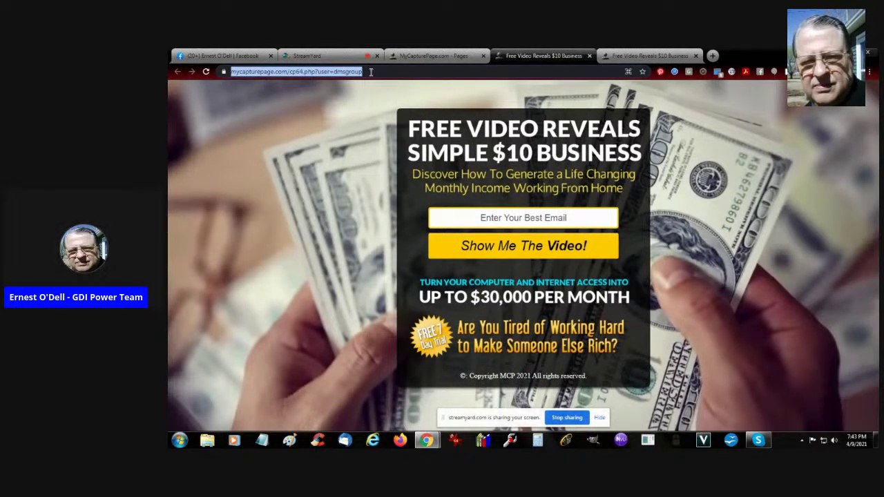
{"action": "right_click", "coordinate": [371, 72]}
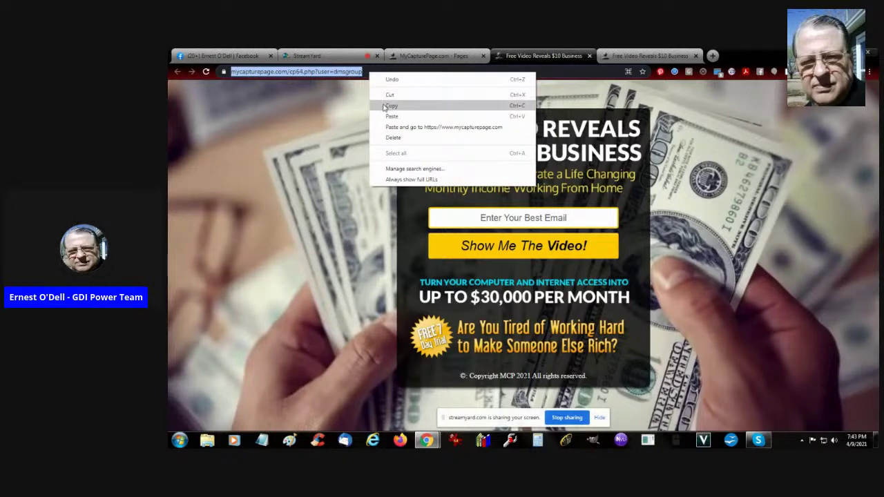
{"action": "left_click", "coordinate": [384, 106]}
{"action": "left_click", "coordinate": [355, 135]}
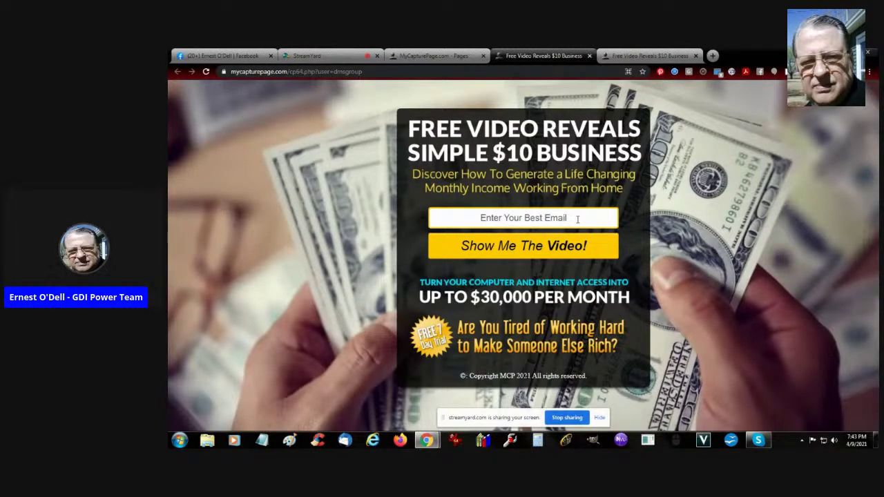
{"action": "left_click", "coordinate": [590, 57]}
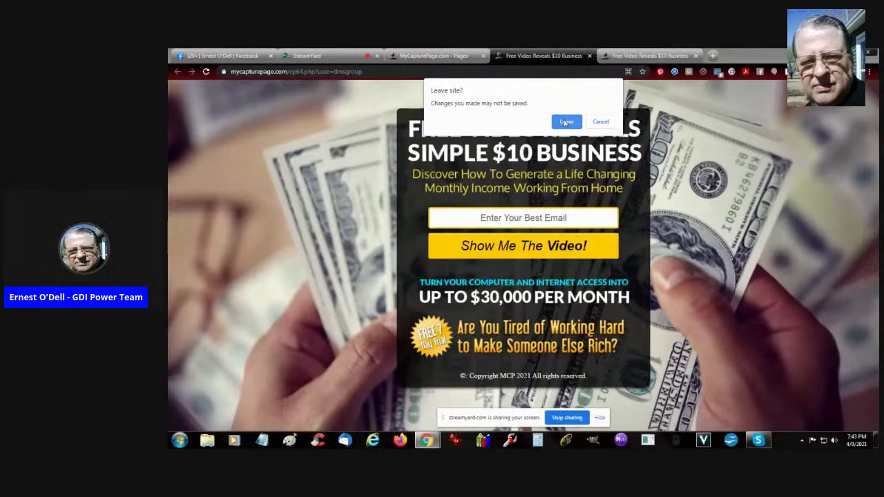
{"action": "left_click", "coordinate": [566, 122]}
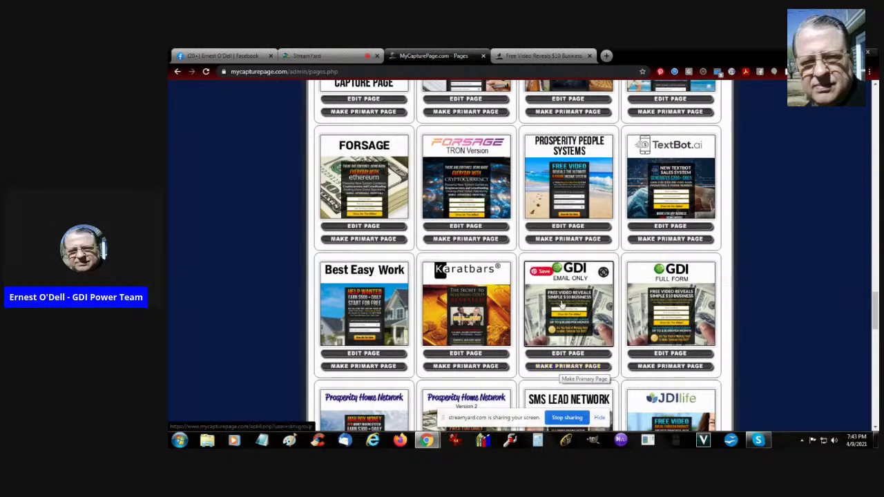
In StreamYard, show the MyCapturePage.com banner, then the MyCapturePage.com/DMSGroup banner, hide it, and open Comments.
{"action": "left_click", "coordinate": [293, 55]}
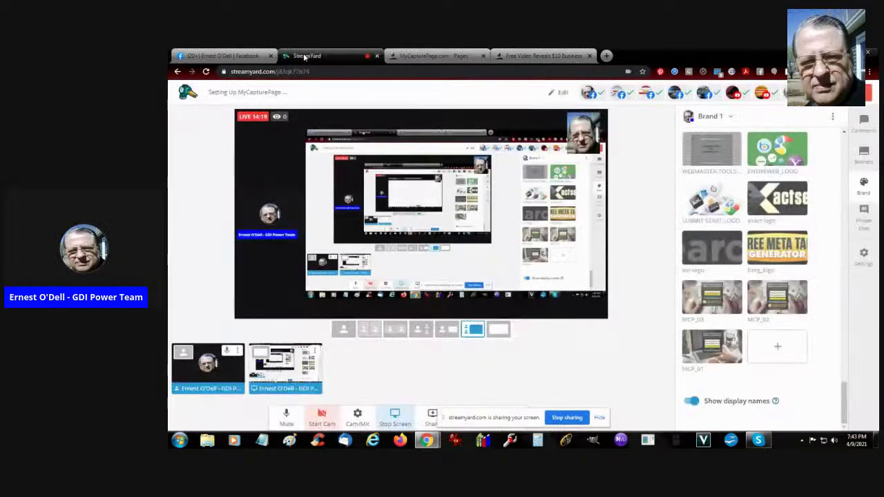
{"action": "scroll", "coordinate": [779, 348], "scroll_direction": "up", "scroll_amount": 10}
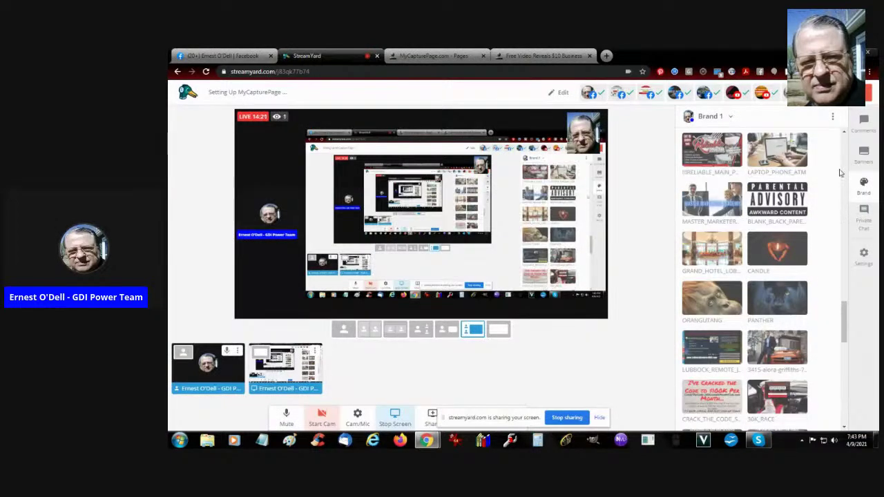
{"action": "left_click", "coordinate": [863, 153]}
{"action": "left_click", "coordinate": [760, 299]}
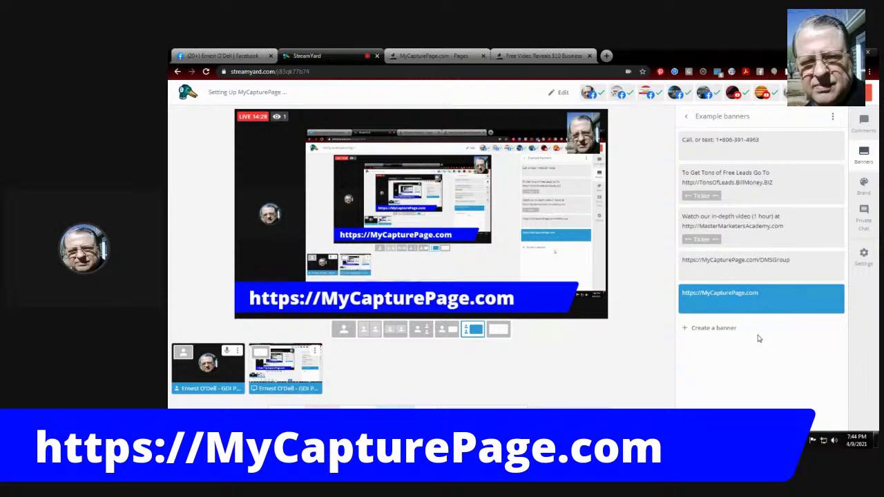
{"action": "left_click", "coordinate": [755, 268]}
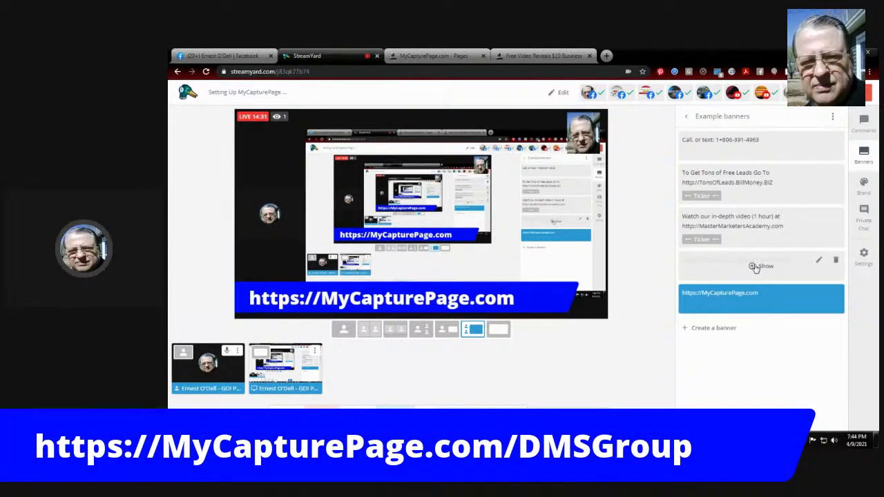
{"action": "left_click", "coordinate": [755, 267]}
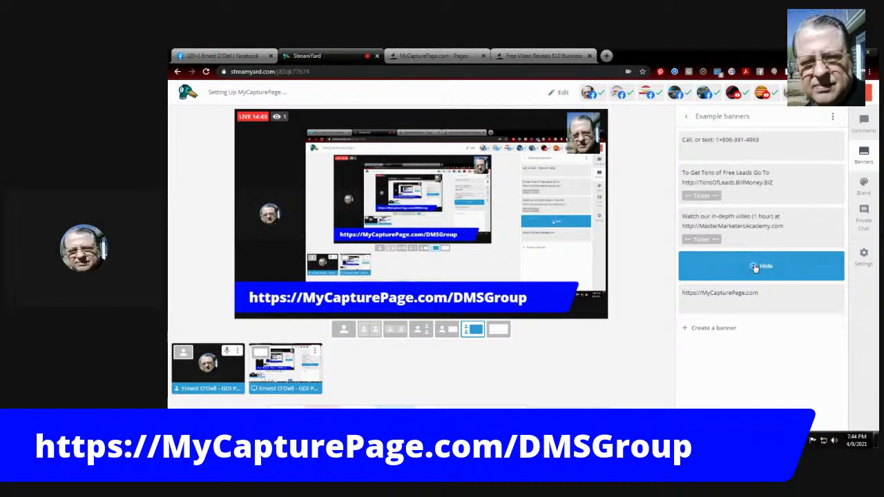
{"action": "left_click", "coordinate": [755, 267]}
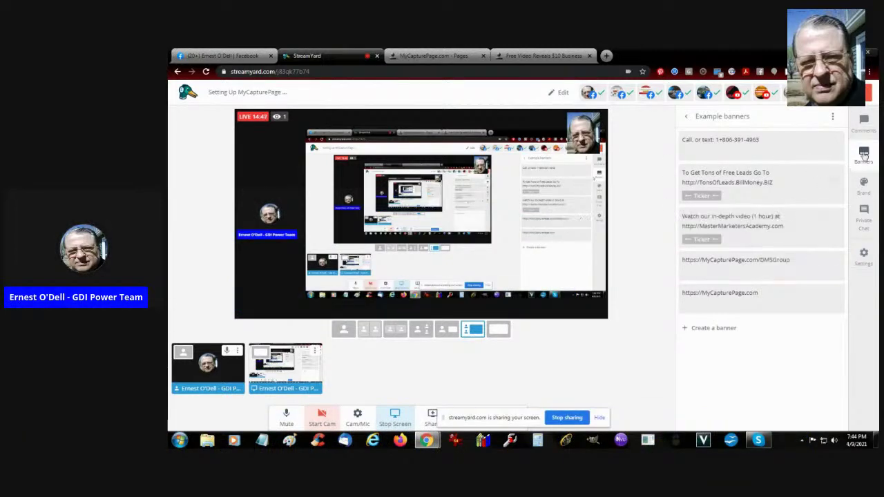
{"action": "left_click", "coordinate": [860, 119]}
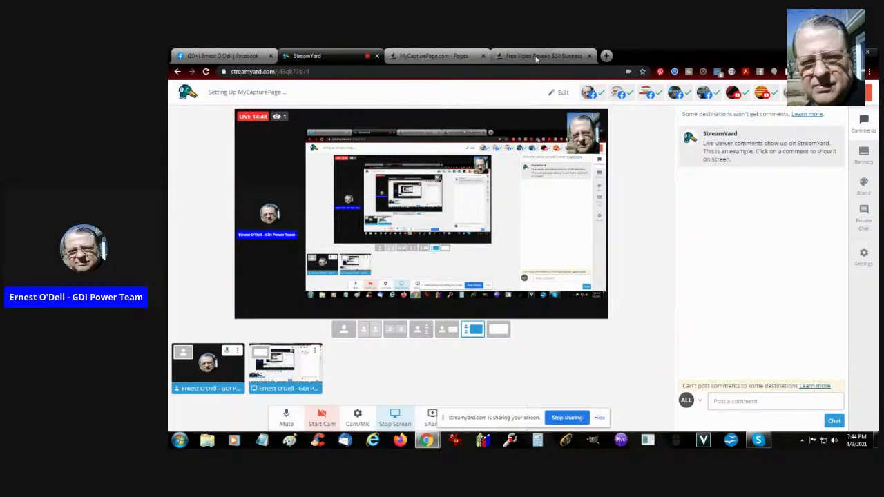
Return from the Free Video Reveals page via the Pages grid to Back to My Account.
{"action": "left_click", "coordinate": [531, 58]}
{"action": "left_click", "coordinate": [399, 72]}
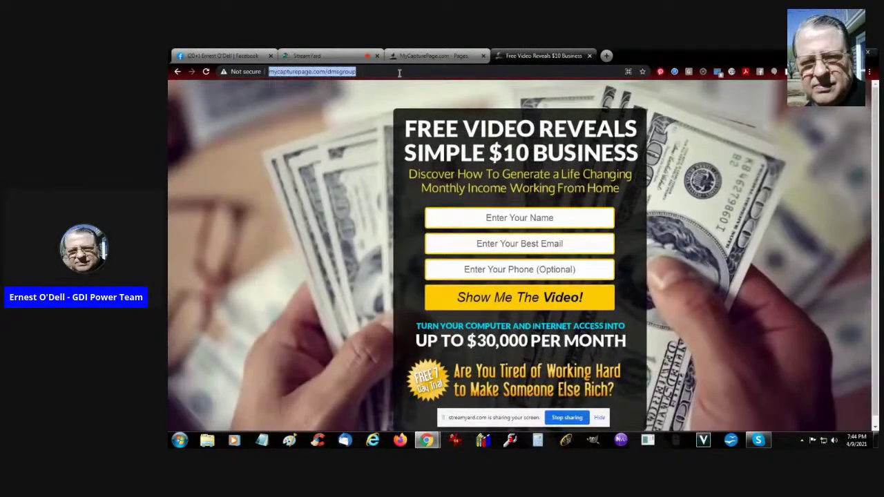
{"action": "left_click", "coordinate": [429, 73]}
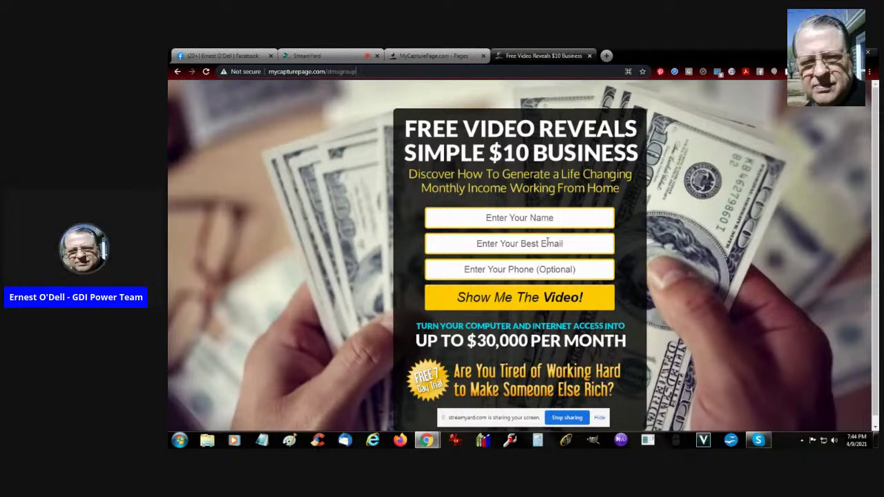
{"action": "left_click", "coordinate": [434, 55]}
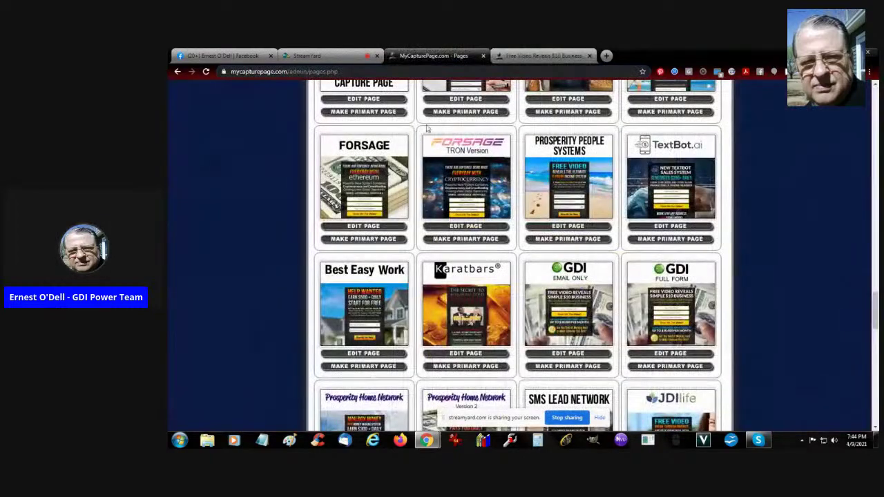
{"action": "scroll", "coordinate": [801, 319], "scroll_direction": "down", "scroll_amount": 10}
{"action": "scroll", "coordinate": [797, 323], "scroll_direction": "up", "scroll_amount": 5}
{"action": "scroll", "coordinate": [801, 321], "scroll_direction": "up", "scroll_amount": 5}
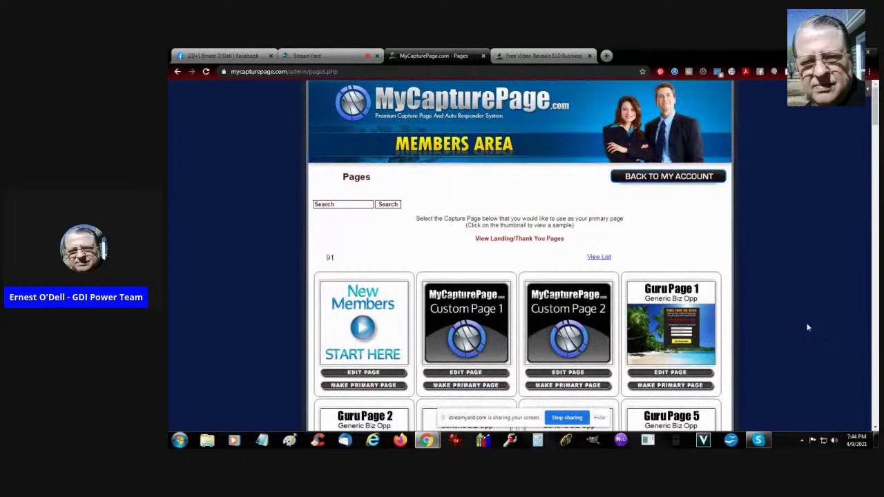
{"action": "left_click", "coordinate": [654, 176]}
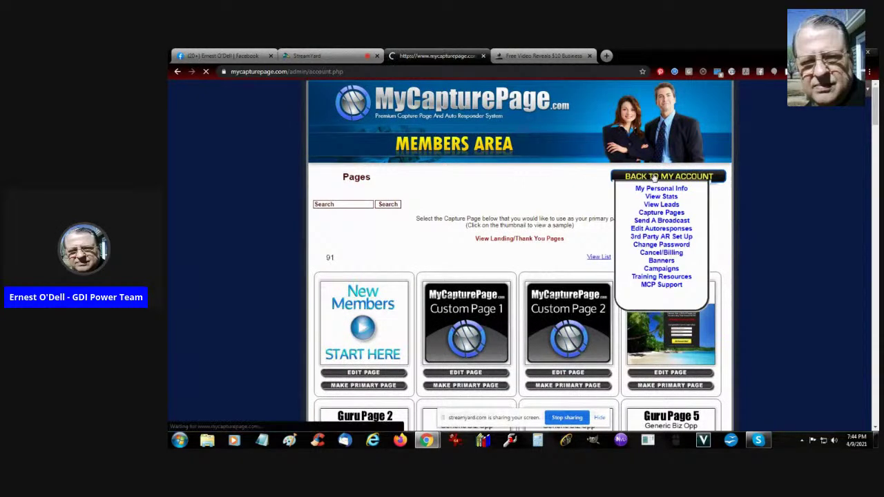
Load MyCapturePage.com from Speed Dial in a new tab and scroll through Premium Features and Auto Responder.
{"action": "left_click", "coordinate": [606, 56]}
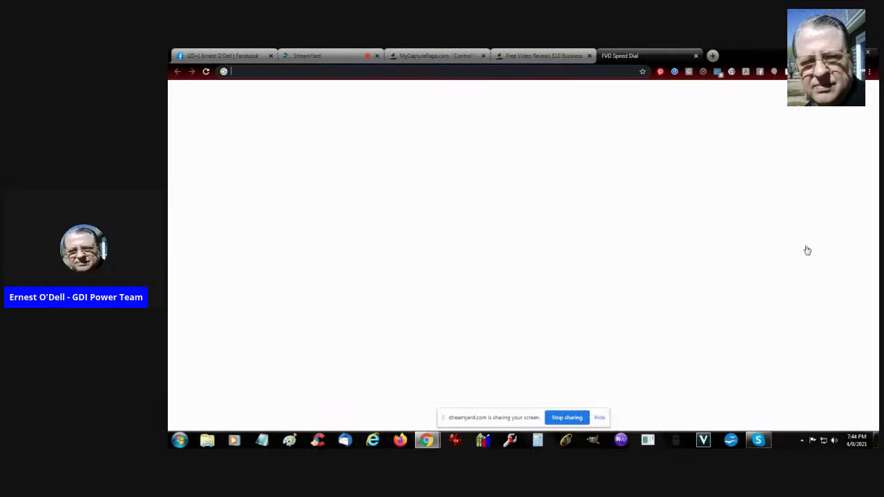
{"action": "left_click", "coordinate": [470, 362]}
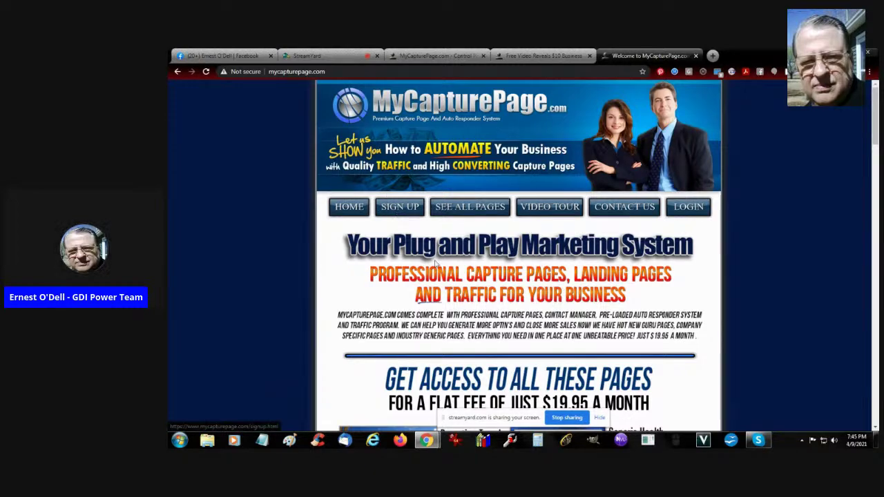
{"action": "scroll", "coordinate": [530, 247], "scroll_direction": "down", "scroll_amount": 10}
{"action": "scroll", "coordinate": [529, 247], "scroll_direction": "down", "scroll_amount": 7}
{"action": "scroll", "coordinate": [643, 228], "scroll_direction": "up", "scroll_amount": 6}
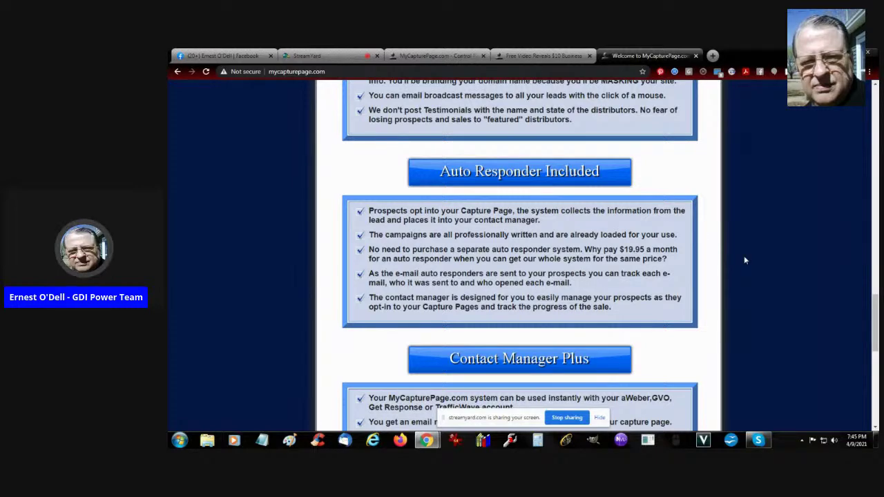
{"action": "scroll", "coordinate": [660, 277], "scroll_direction": "up", "scroll_amount": 2}
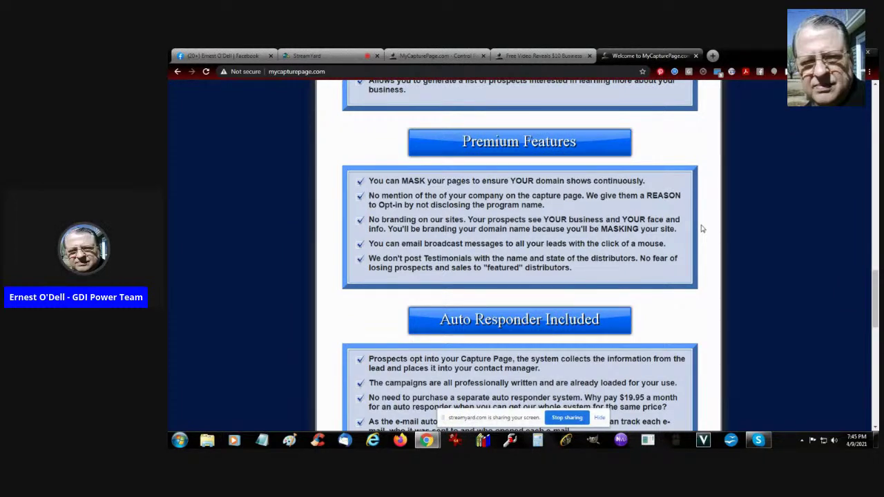
Flip between the landing page, sales page and Control Panel tabs, then open CAPTURE PAGES.
{"action": "left_click", "coordinate": [534, 54]}
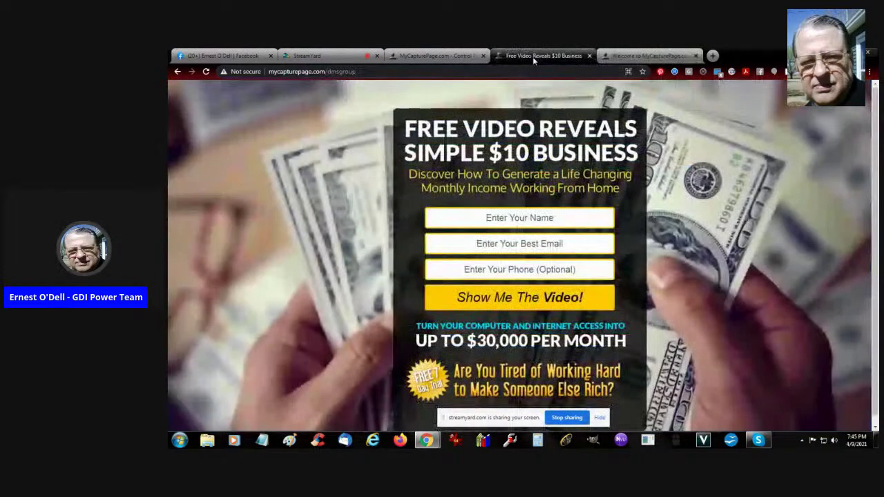
{"action": "left_click", "coordinate": [424, 55]}
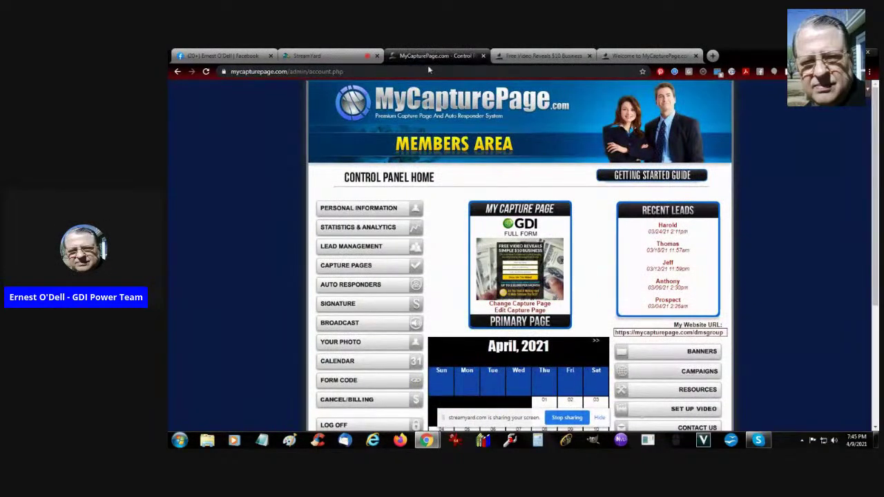
{"action": "left_click", "coordinate": [517, 322]}
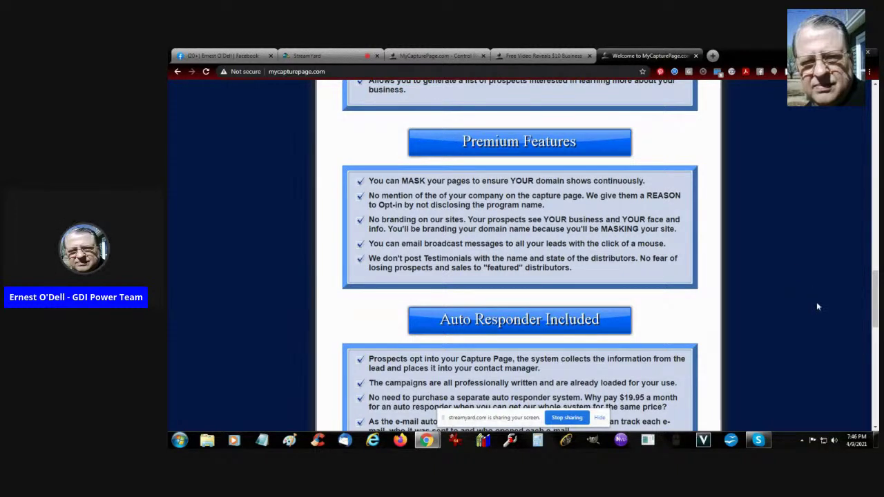
{"action": "left_click", "coordinate": [537, 56]}
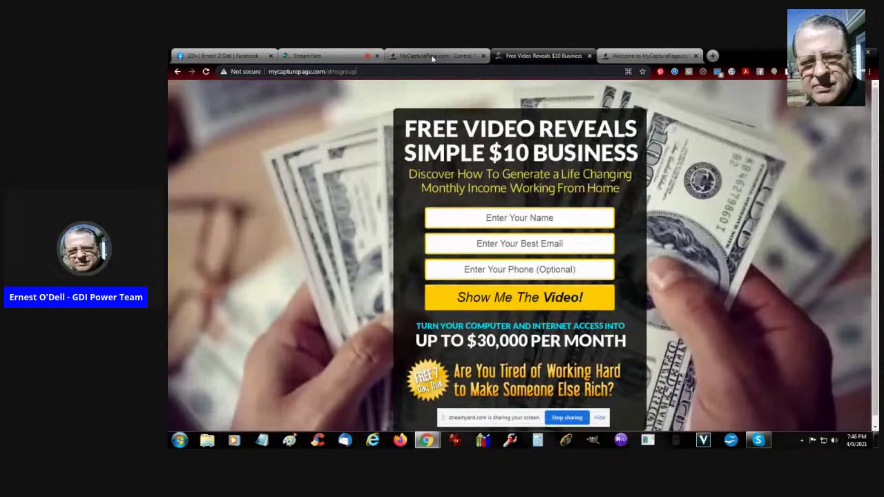
{"action": "left_click", "coordinate": [431, 55]}
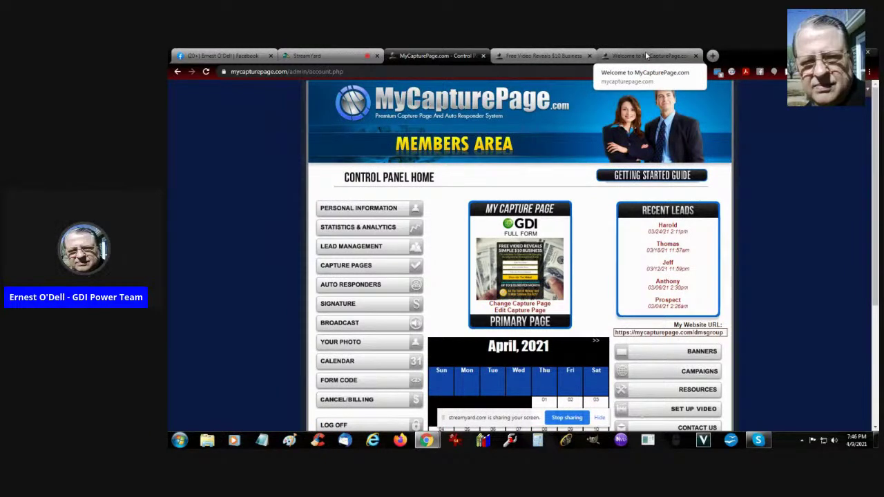
{"action": "left_click", "coordinate": [361, 266]}
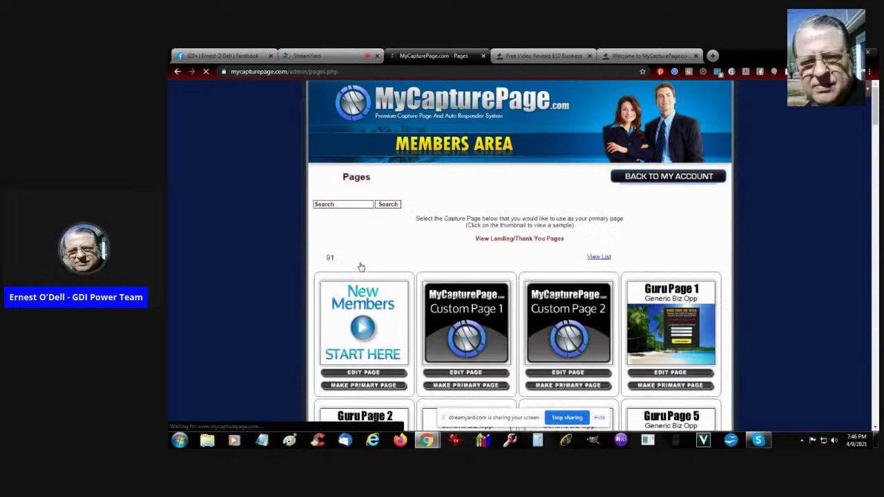
Preview Guru Pages 2, 5 and 3 (Work from the Beach, DREAM BIG, Proven Plan for Success), closing each.
{"action": "scroll", "coordinate": [361, 266], "scroll_direction": "down", "scroll_amount": 4}
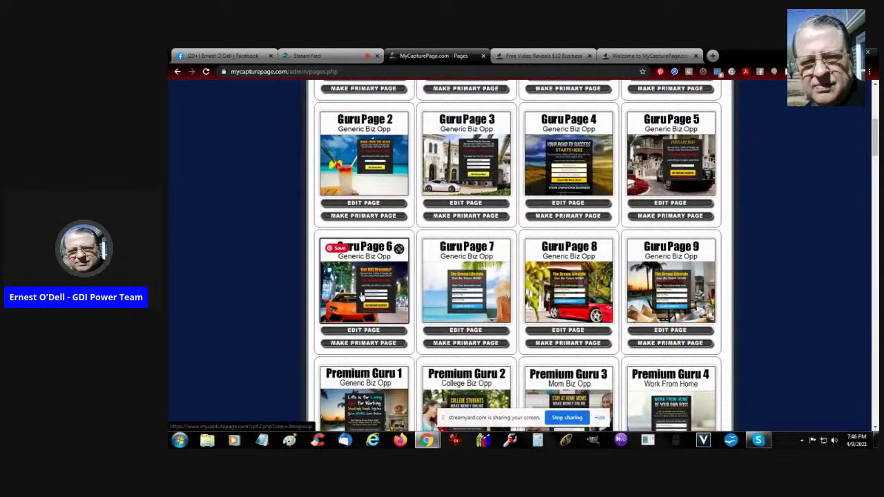
{"action": "left_click", "coordinate": [363, 162]}
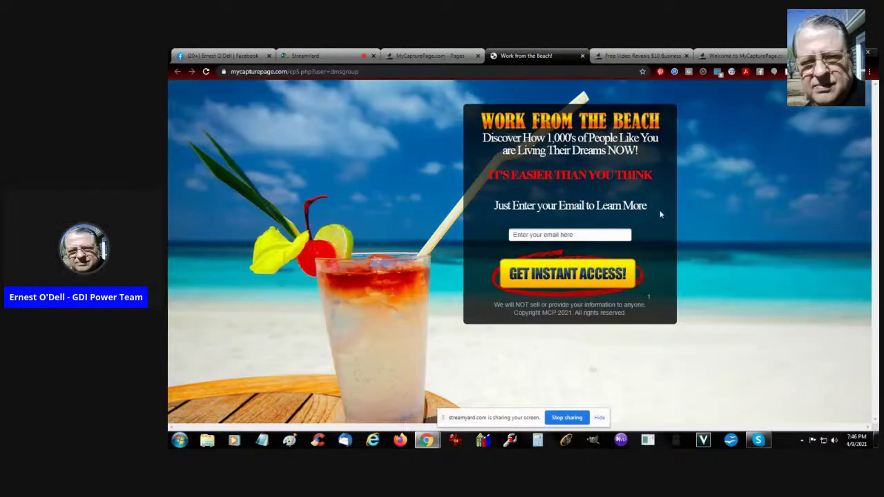
{"action": "left_click", "coordinate": [583, 57]}
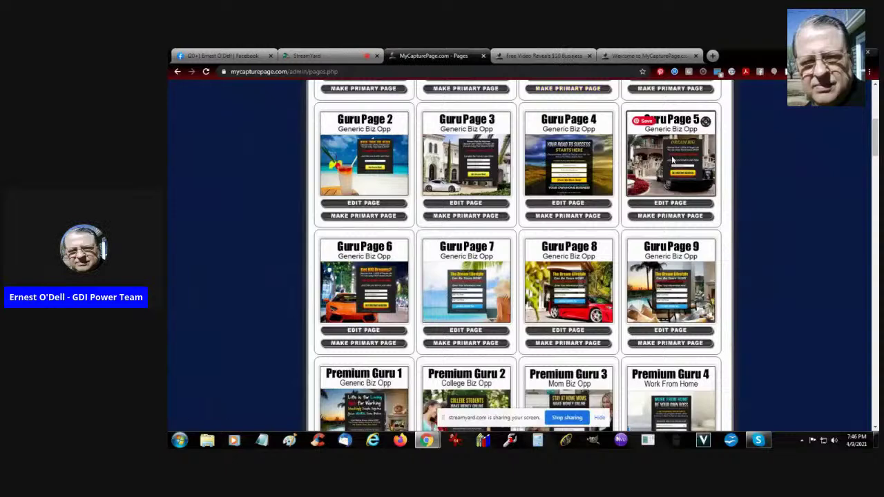
{"action": "left_click", "coordinate": [672, 159]}
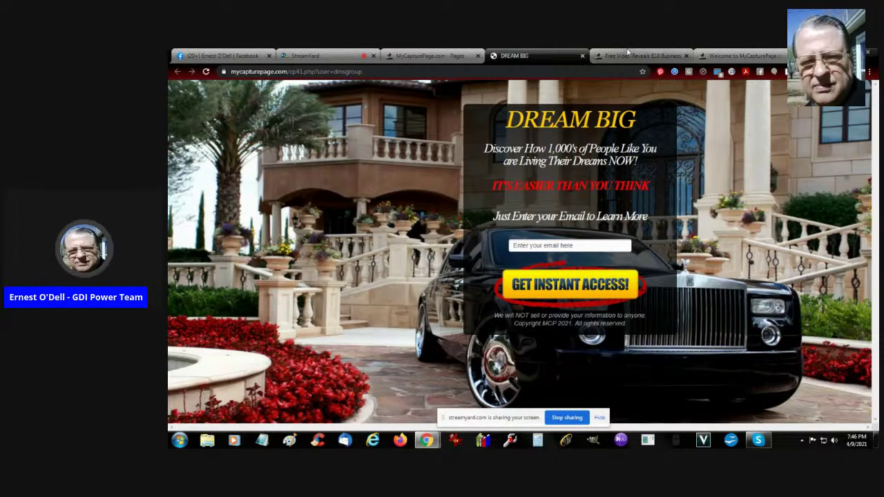
{"action": "left_click", "coordinate": [582, 56]}
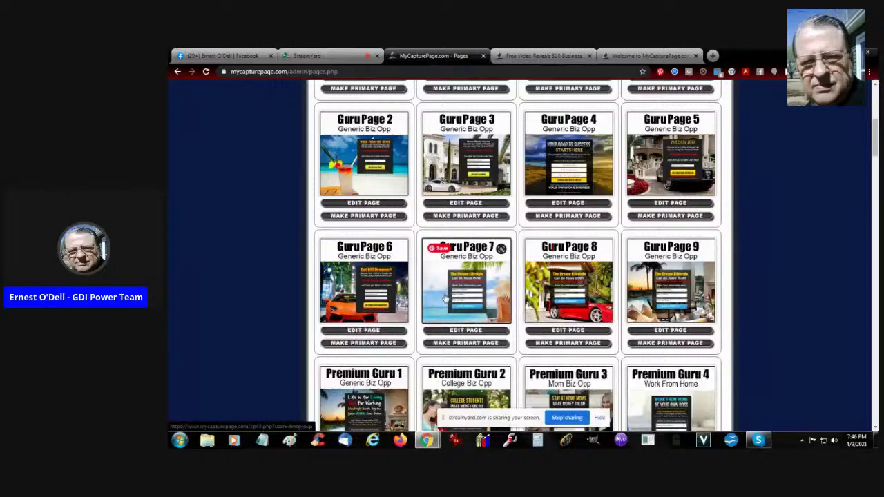
{"action": "left_click", "coordinate": [458, 174]}
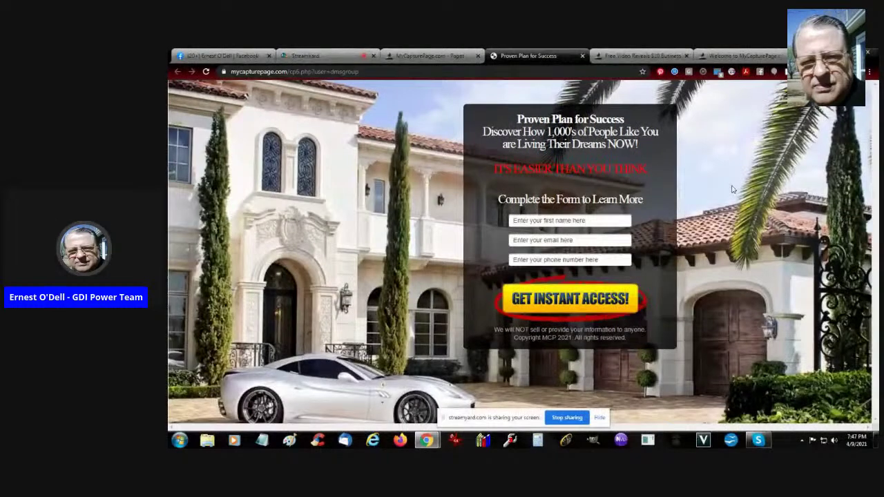
{"action": "left_click", "coordinate": [582, 56]}
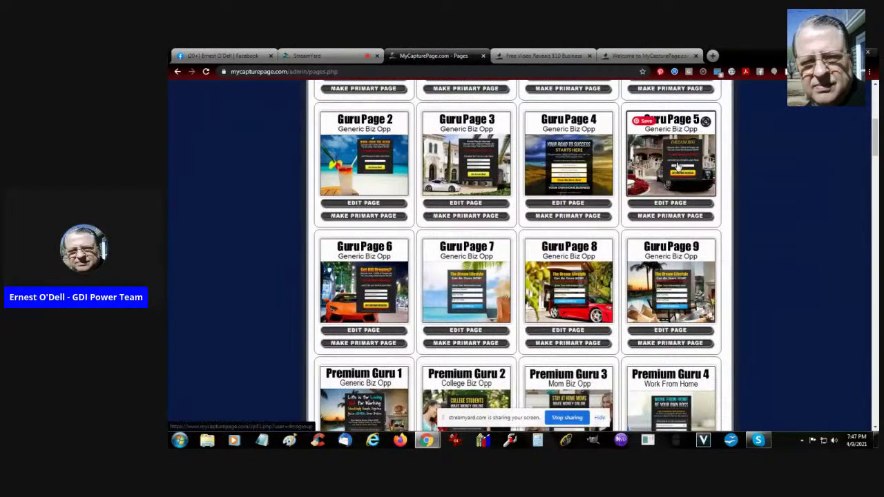
Reopen the Guru Page 5 DREAM BIG preview, try its email field, then close it.
{"action": "left_click", "coordinate": [677, 165]}
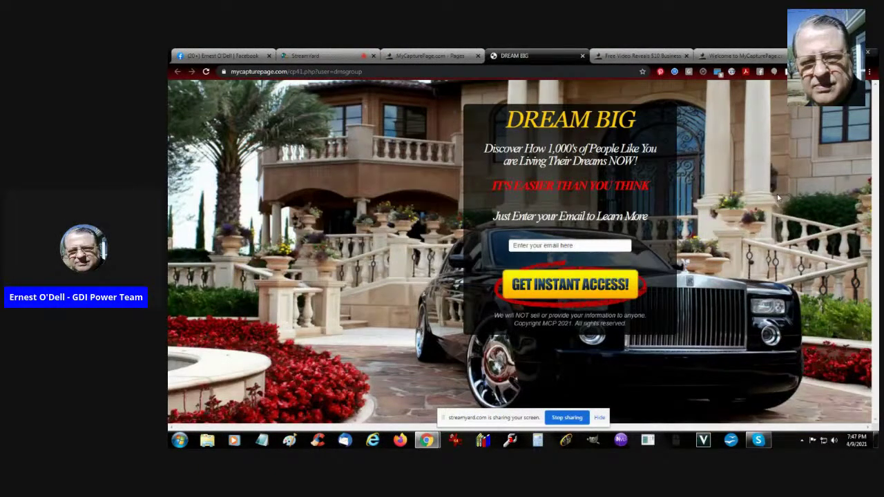
{"action": "left_click", "coordinate": [553, 246]}
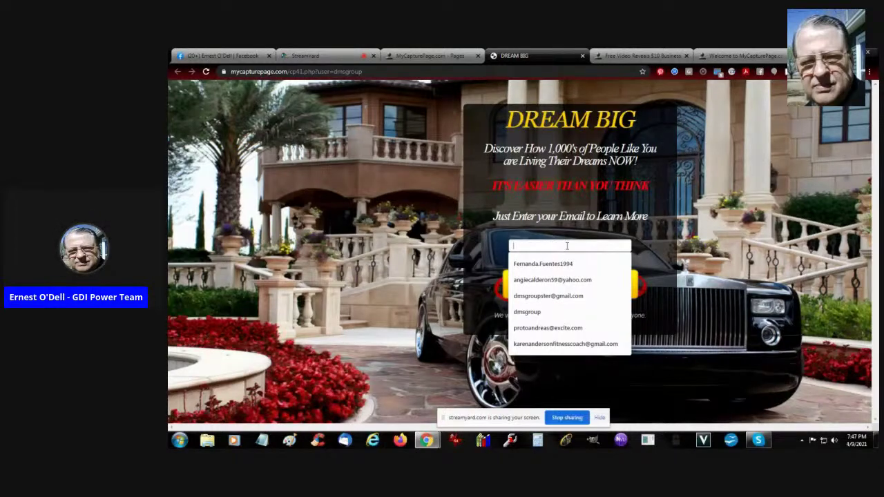
{"action": "left_click", "coordinate": [717, 231]}
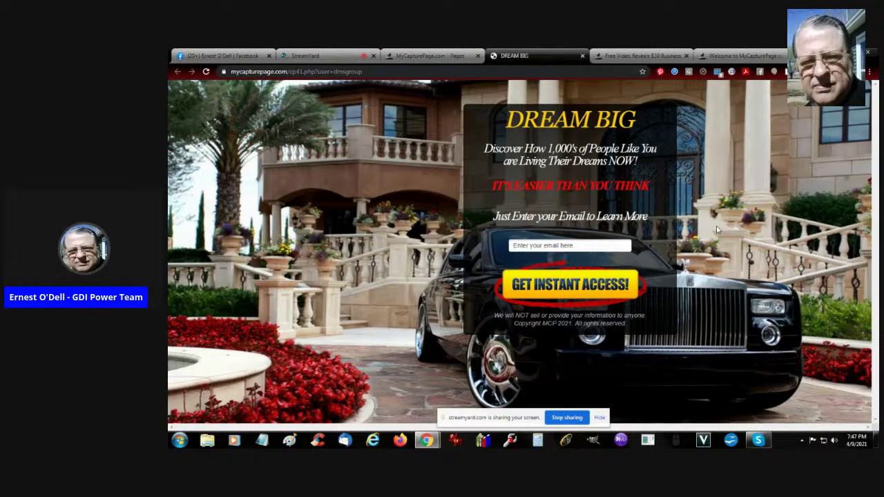
{"action": "left_click", "coordinate": [583, 54]}
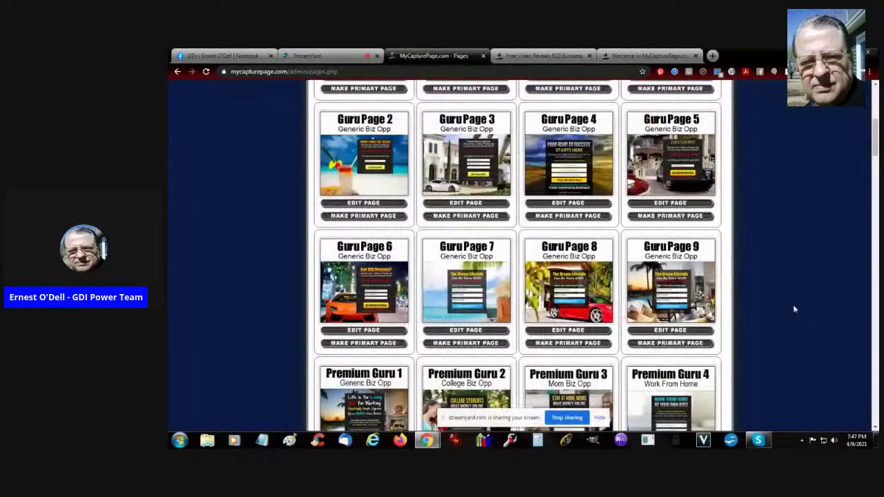
Preview Premium Guru 1 'Financial Freedom is Here!', test its First Name field, then close it.
{"action": "scroll", "coordinate": [793, 300], "scroll_direction": "down", "scroll_amount": 2}
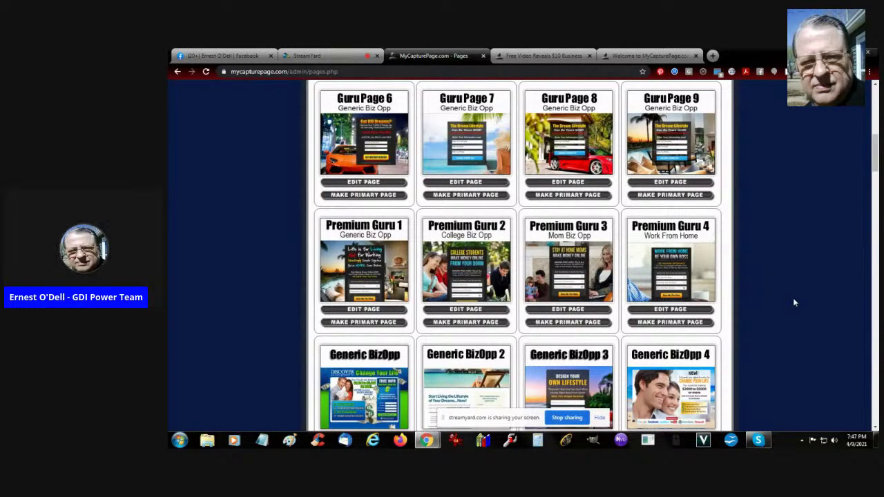
{"action": "left_click", "coordinate": [358, 255]}
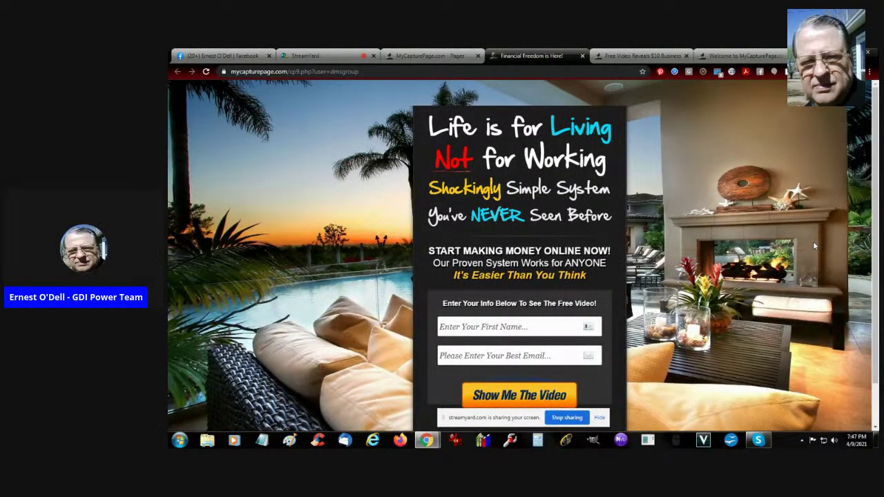
{"action": "left_click", "coordinate": [474, 329]}
{"action": "left_click", "coordinate": [367, 347]}
{"action": "left_click", "coordinate": [581, 56]}
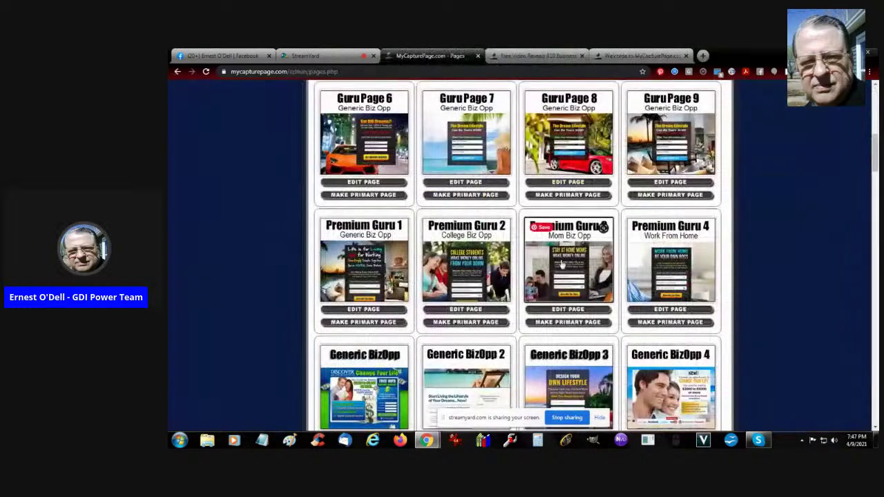
Preview Premium Guru 2 'Make Money Online from Your Dorm', test its phone field, then close it.
{"action": "left_click", "coordinate": [469, 280]}
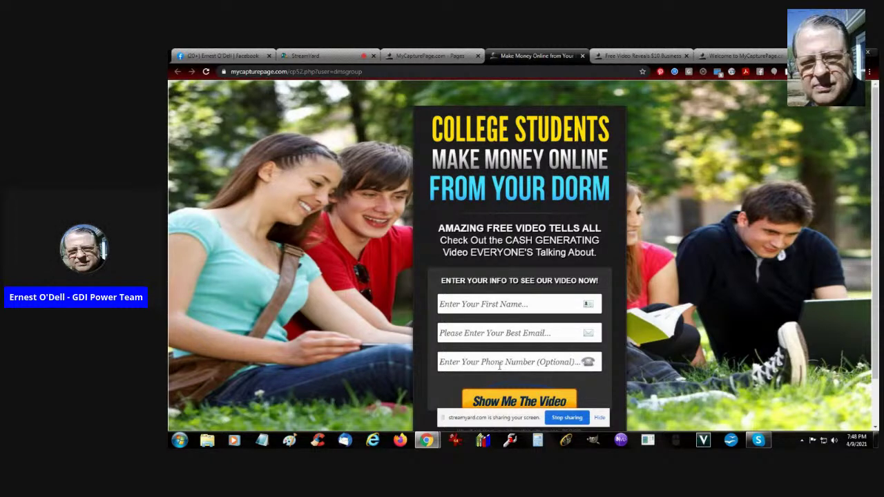
{"action": "left_click", "coordinate": [545, 362]}
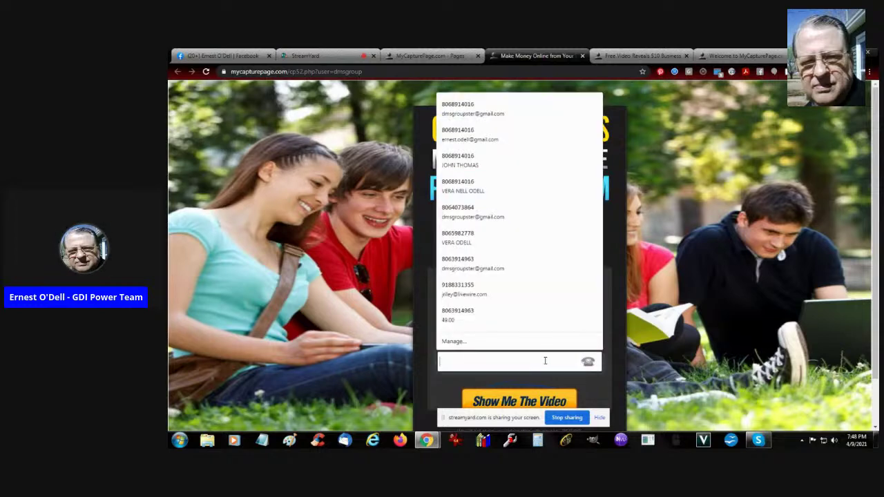
{"action": "left_click", "coordinate": [665, 345]}
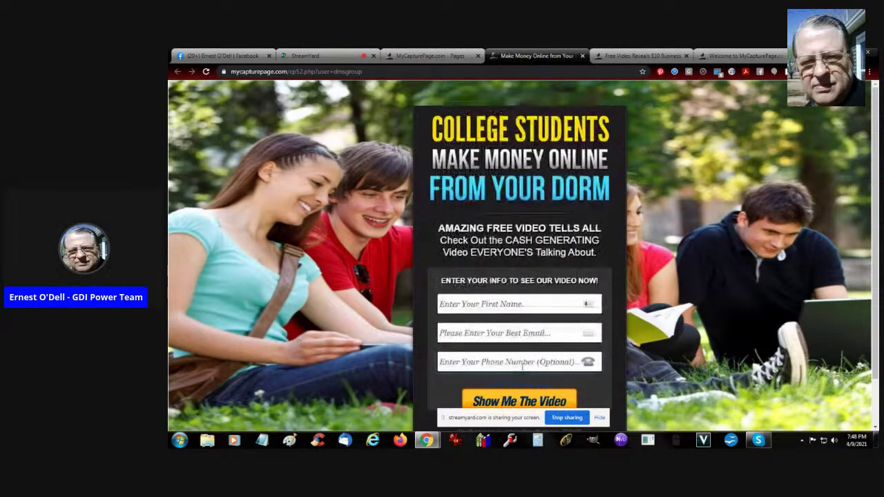
{"action": "left_click", "coordinate": [583, 57]}
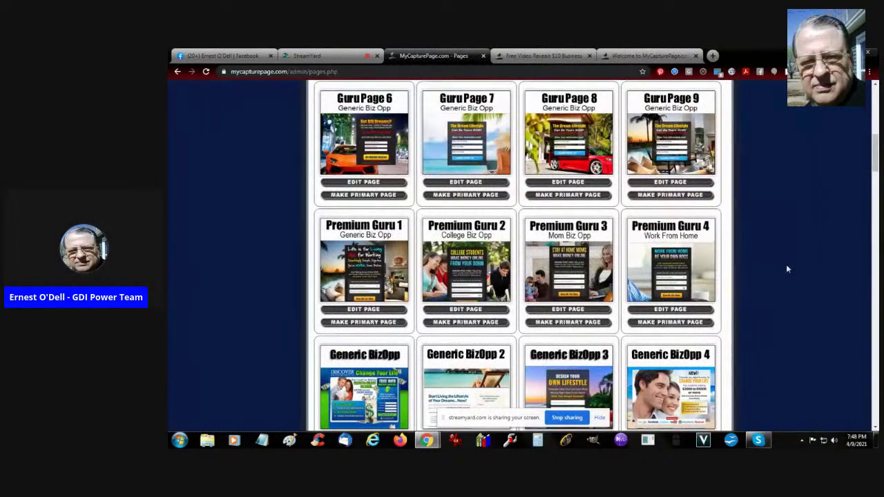
{"action": "scroll", "coordinate": [786, 264], "scroll_direction": "down", "scroll_amount": 4}
{"action": "scroll", "coordinate": [786, 266], "scroll_direction": "down", "scroll_amount": 5}
Open My Personal Info from the BACK TO MY ACCOUNT menu and scroll to the Guru Page link fields.
{"action": "scroll", "coordinate": [786, 268], "scroll_direction": "up", "scroll_amount": 10}
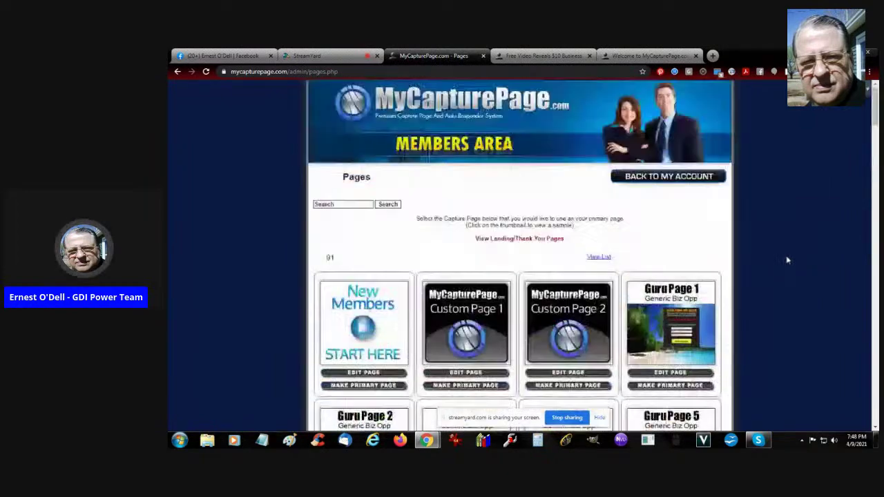
{"action": "mouse_move", "coordinate": [669, 178]}
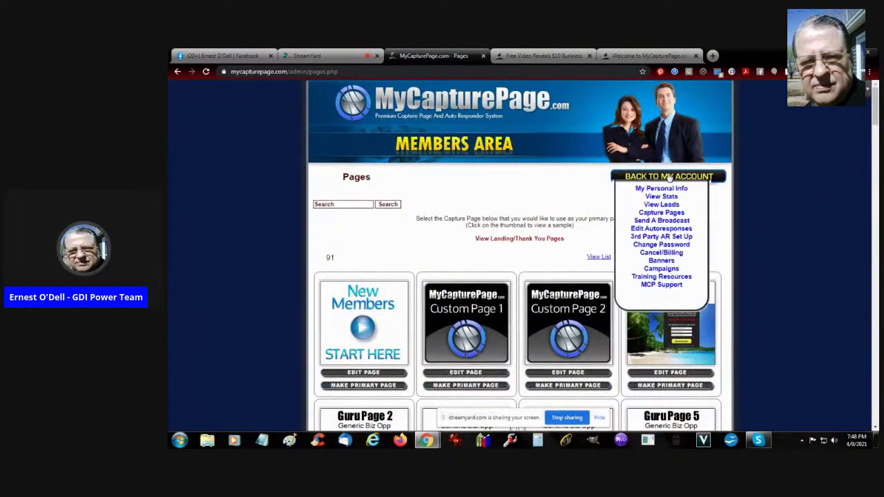
{"action": "left_click", "coordinate": [667, 192]}
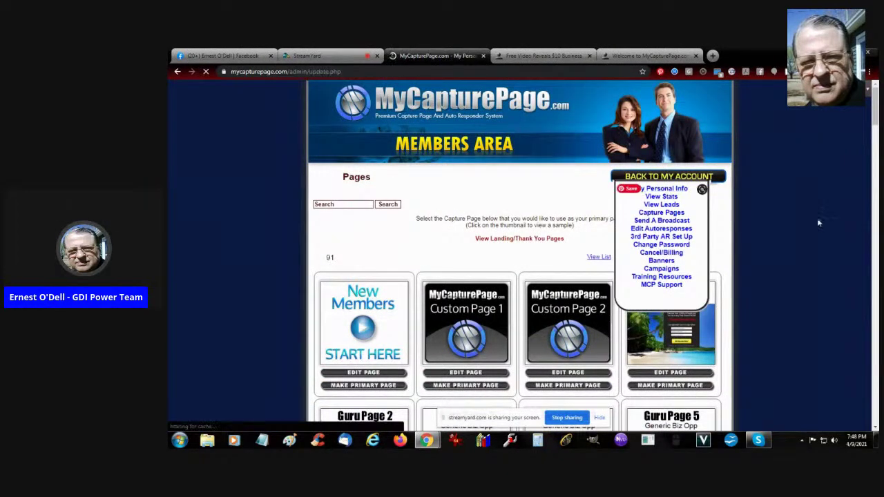
{"action": "scroll", "coordinate": [781, 220], "scroll_direction": "down", "scroll_amount": 5}
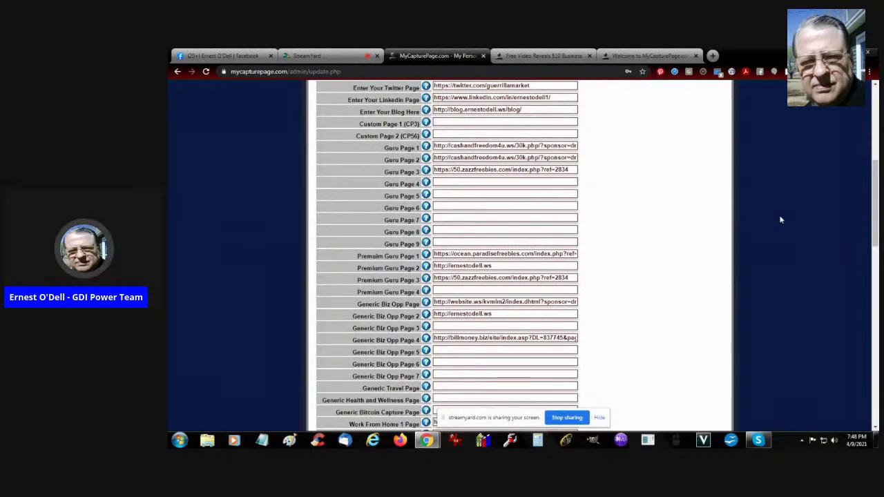
Select the whole Premium Guru Page 2 URL and bring up its context menu.
{"action": "left_click", "coordinate": [474, 146]}
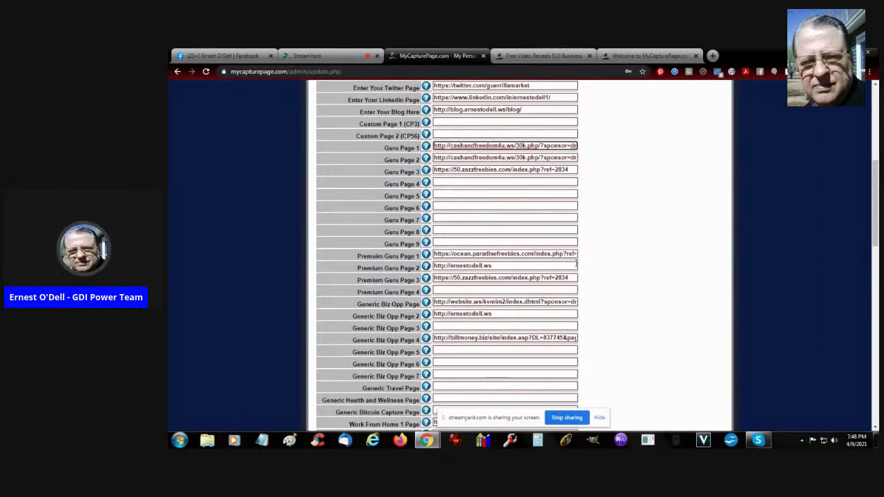
{"action": "left_click", "coordinate": [507, 266]}
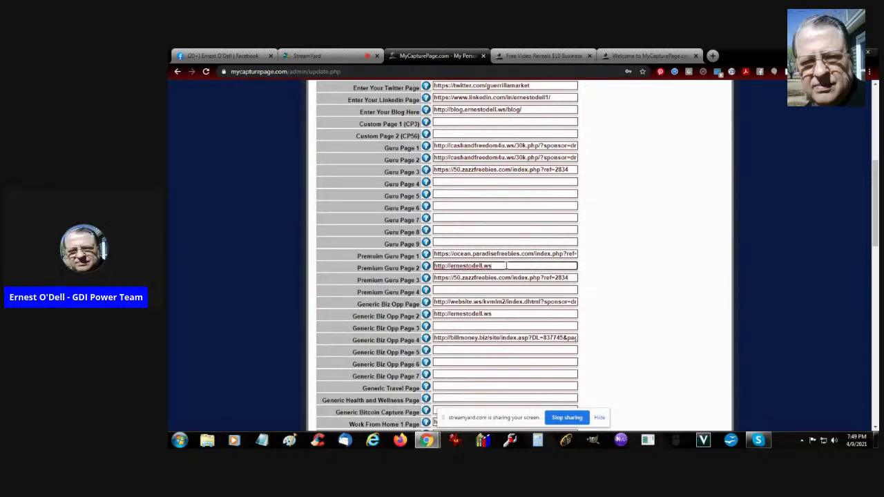
{"action": "triple_click", "coordinate": [506, 266]}
{"action": "right_click", "coordinate": [462, 265]}
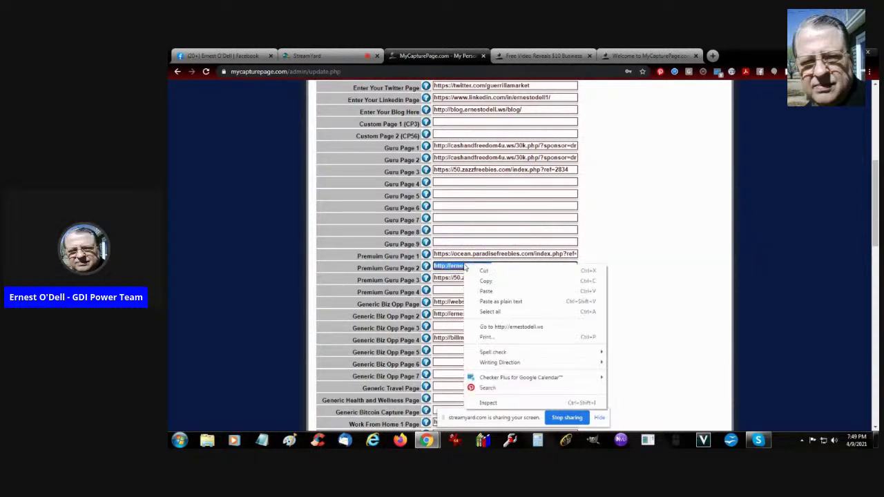
Visit the Premium Guru Page 2 link, then load the personal blog address and close that tab.
{"action": "left_click", "coordinate": [490, 328]}
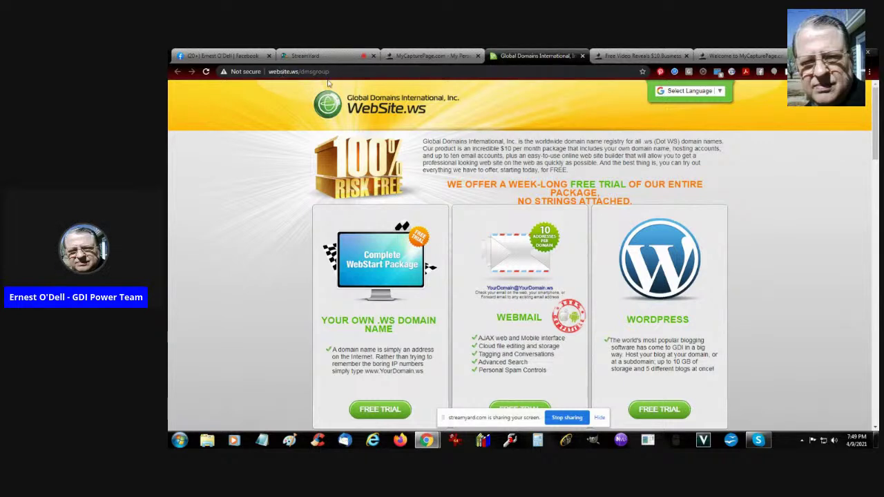
{"action": "left_click", "coordinate": [420, 75]}
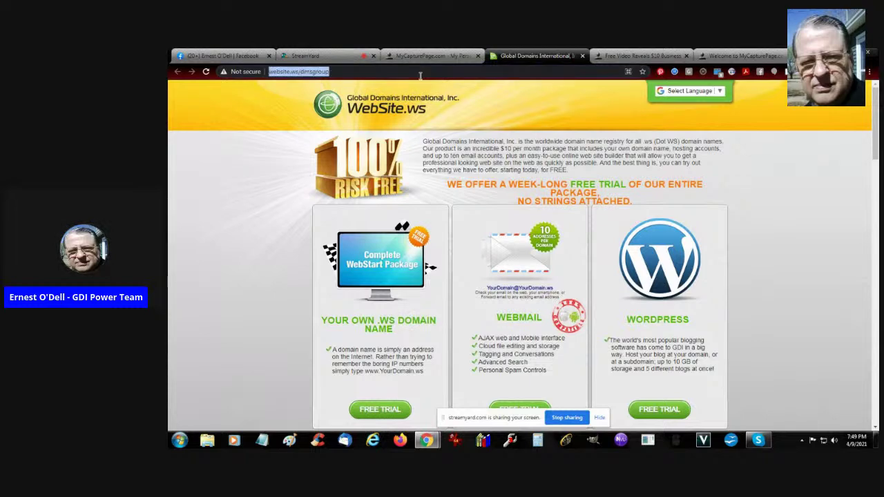
{"action": "type", "text": "blo"}
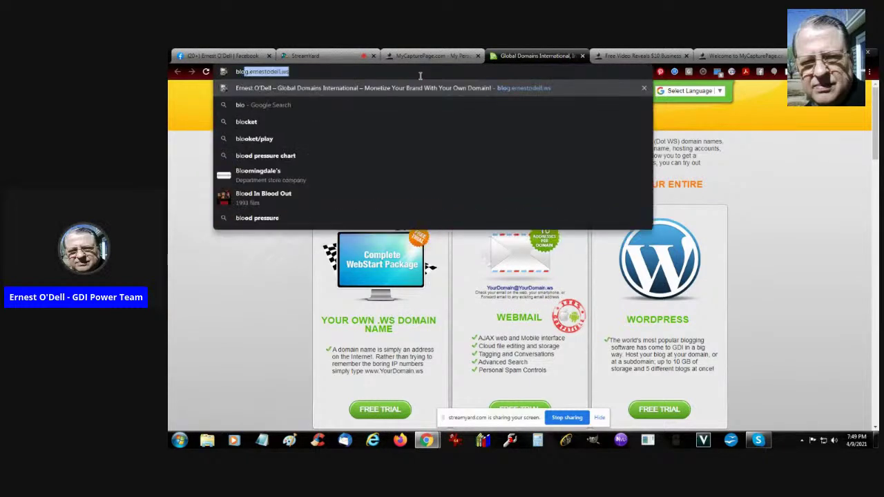
{"action": "key", "text": "Return"}
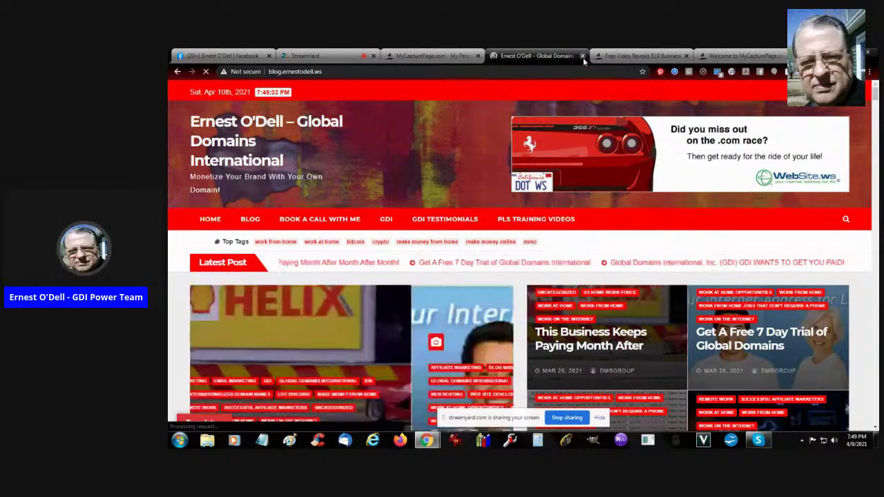
{"action": "left_click", "coordinate": [583, 56]}
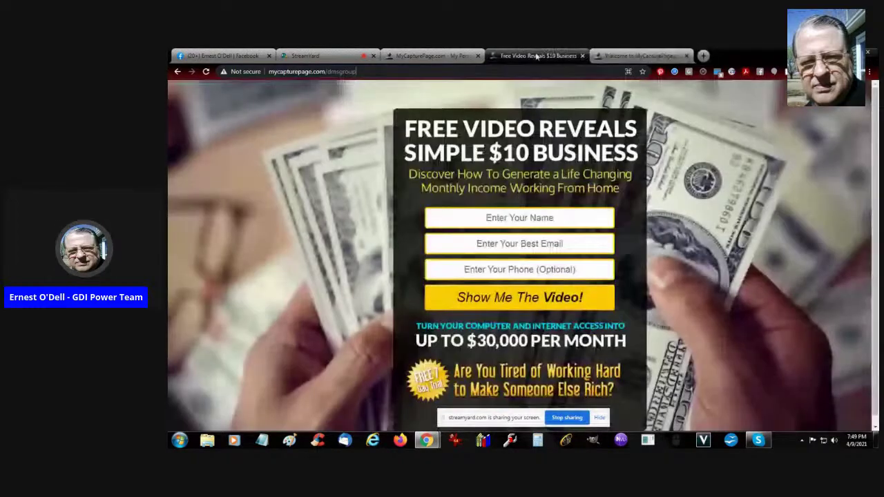
Open the Premium Guru Page 3 URL via 'Go to', check the 50.zazzfreebies page, then close it.
{"action": "left_click", "coordinate": [429, 57]}
{"action": "scroll", "coordinate": [598, 201], "scroll_direction": "down", "scroll_amount": 3}
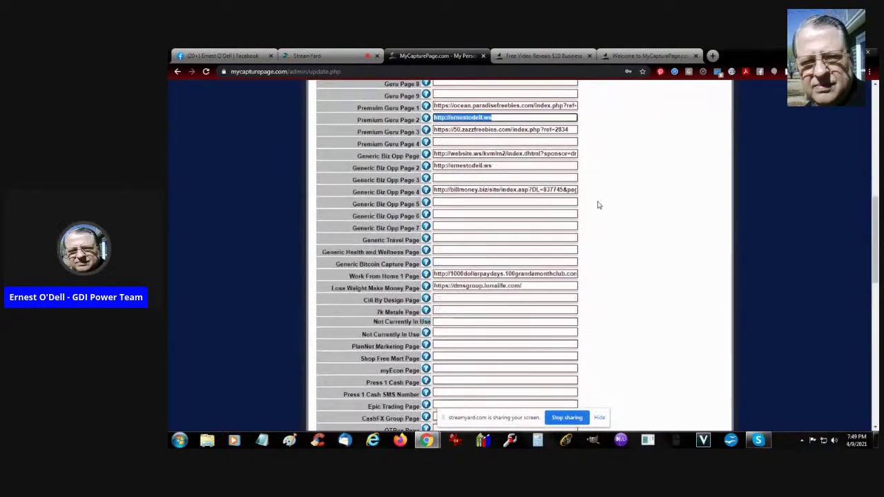
{"action": "left_click", "coordinate": [489, 129]}
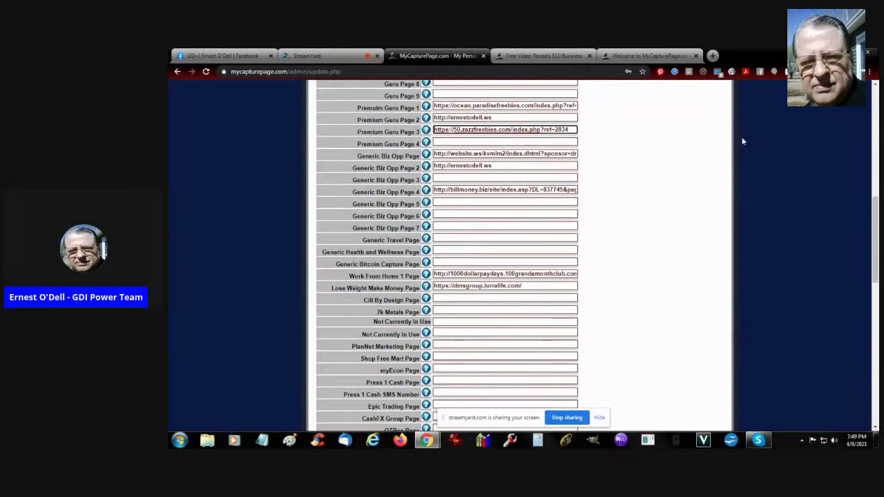
{"action": "key", "text": "ctrl+a"}
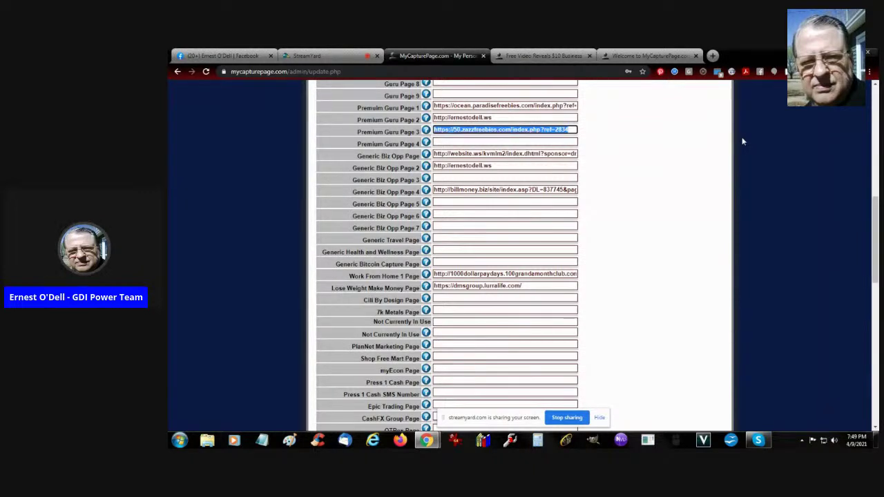
{"action": "right_click", "coordinate": [513, 130]}
{"action": "left_click", "coordinate": [546, 192]}
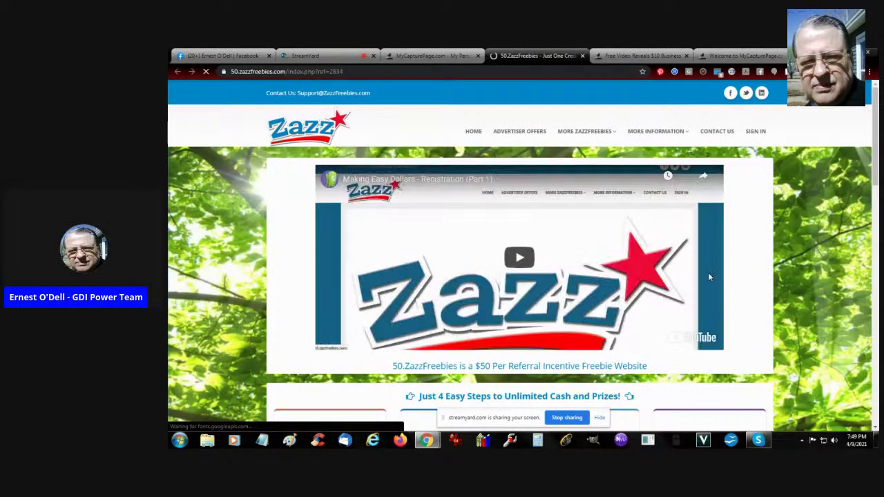
{"action": "left_click", "coordinate": [582, 56]}
{"action": "scroll", "coordinate": [639, 183], "scroll_direction": "up", "scroll_amount": 10}
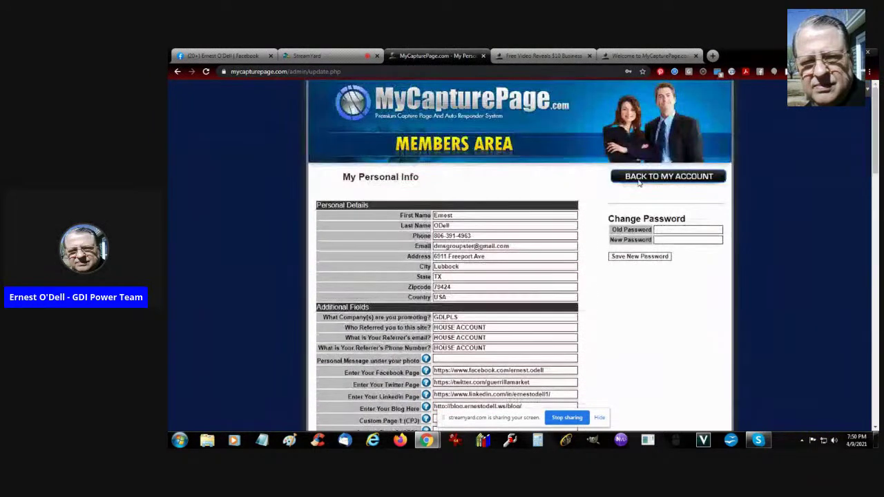
Go via the control panel home and Personal Information page to the Capture Pages list.
{"action": "left_click", "coordinate": [651, 177]}
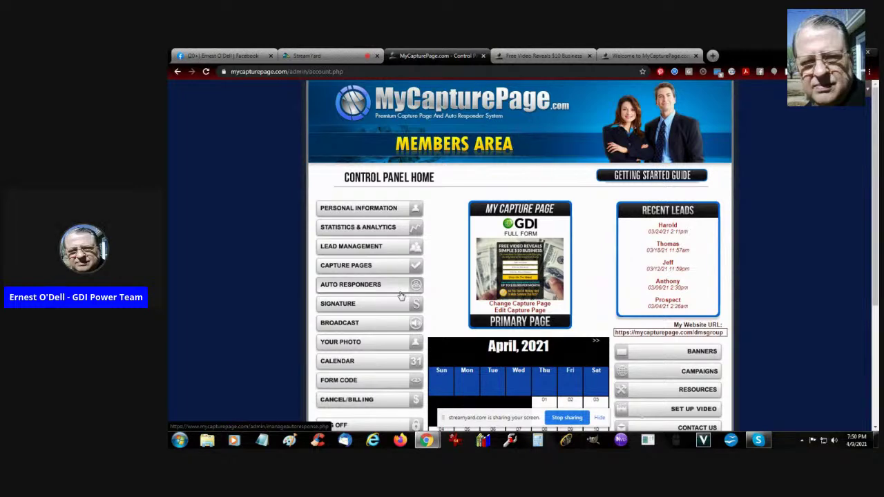
{"action": "left_click", "coordinate": [389, 210]}
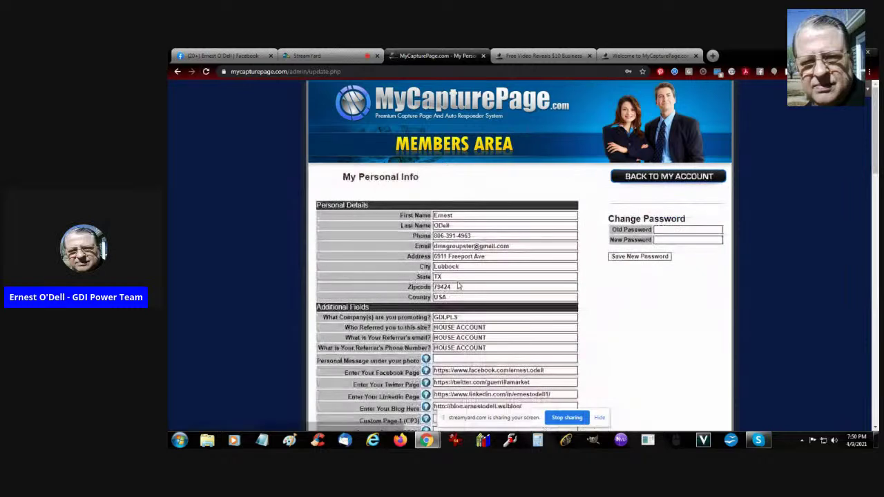
{"action": "scroll", "coordinate": [458, 285], "scroll_direction": "down", "scroll_amount": 5}
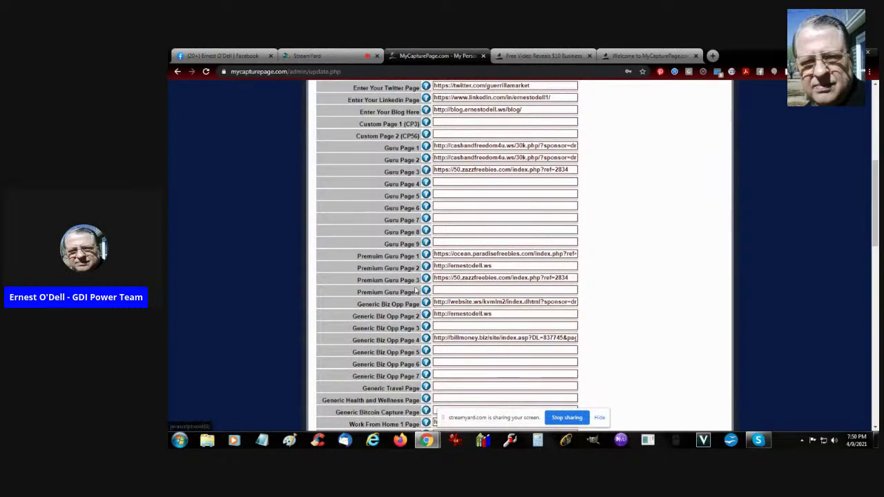
{"action": "mouse_move", "coordinate": [426, 277]}
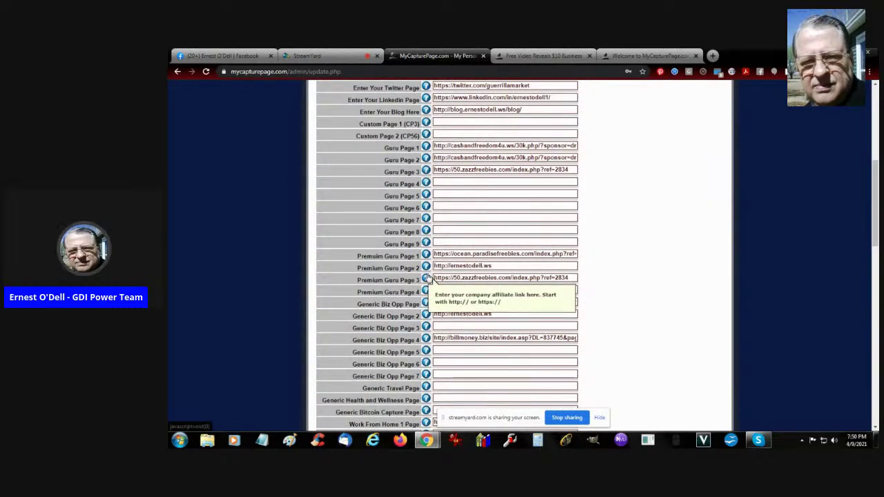
{"action": "scroll", "coordinate": [449, 277], "scroll_direction": "up", "scroll_amount": 6}
{"action": "mouse_move", "coordinate": [667, 178]}
{"action": "left_click", "coordinate": [668, 213]}
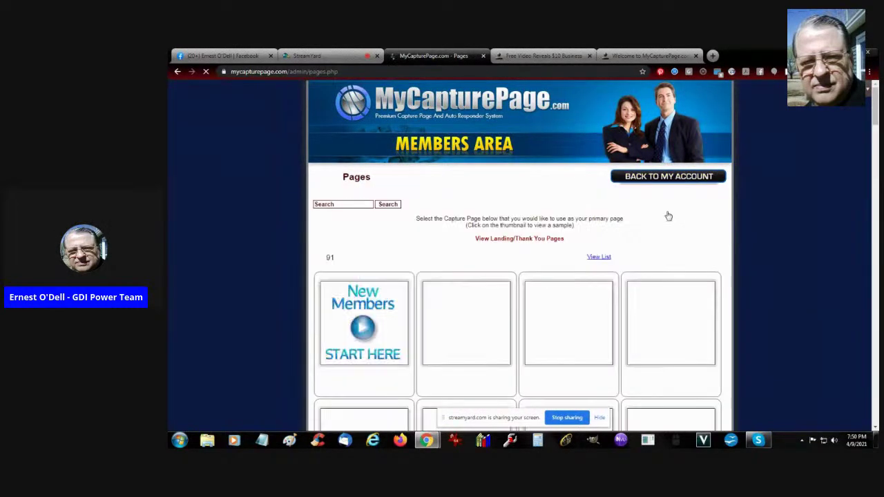
Preview Guru Page 3 'Proven Plan for Success', test its first-name field, and return to the Pages tab.
{"action": "scroll", "coordinate": [725, 246], "scroll_direction": "down", "scroll_amount": 4}
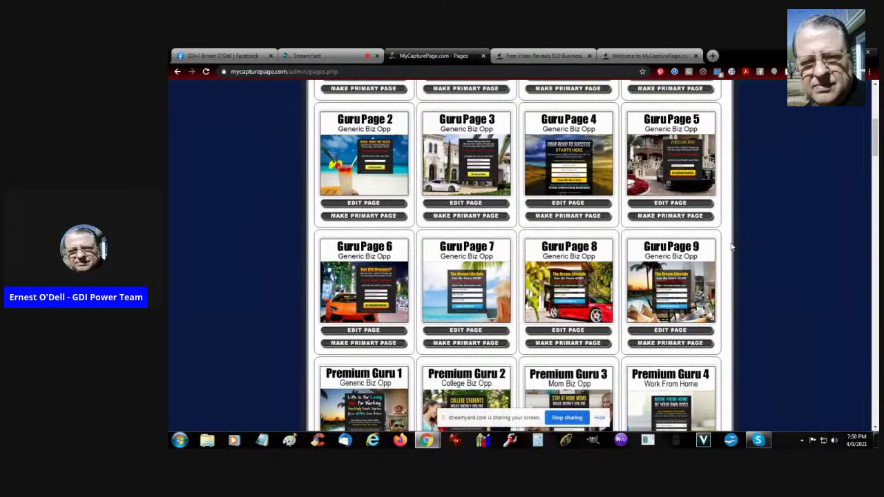
{"action": "scroll", "coordinate": [731, 247], "scroll_direction": "down", "scroll_amount": 2}
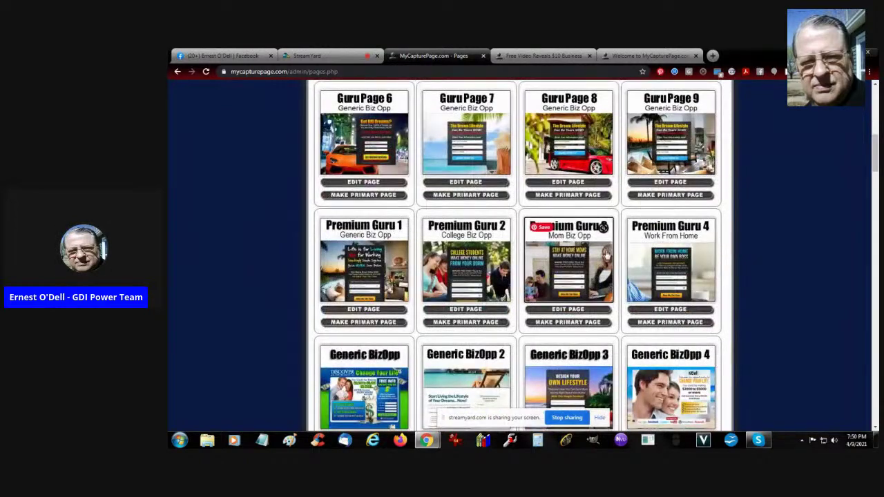
{"action": "scroll", "coordinate": [593, 259], "scroll_direction": "down", "scroll_amount": 2}
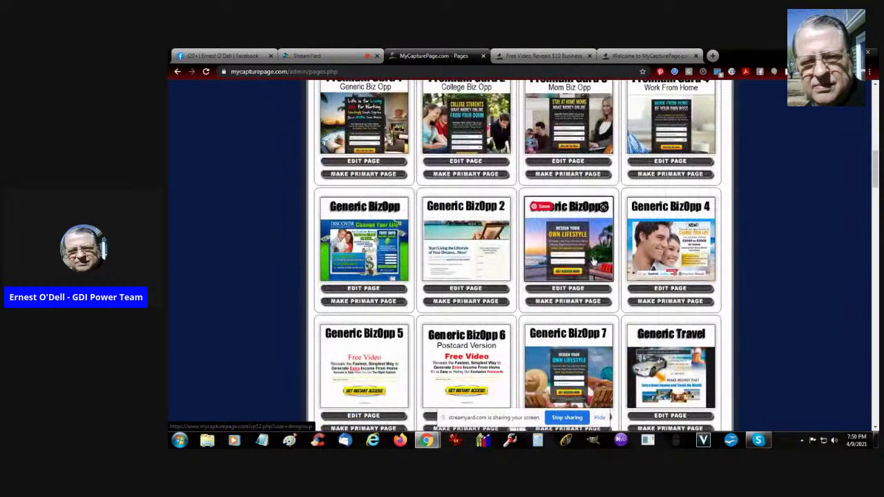
{"action": "scroll", "coordinate": [592, 260], "scroll_direction": "down", "scroll_amount": 2}
{"action": "scroll", "coordinate": [592, 259], "scroll_direction": "down", "scroll_amount": 2}
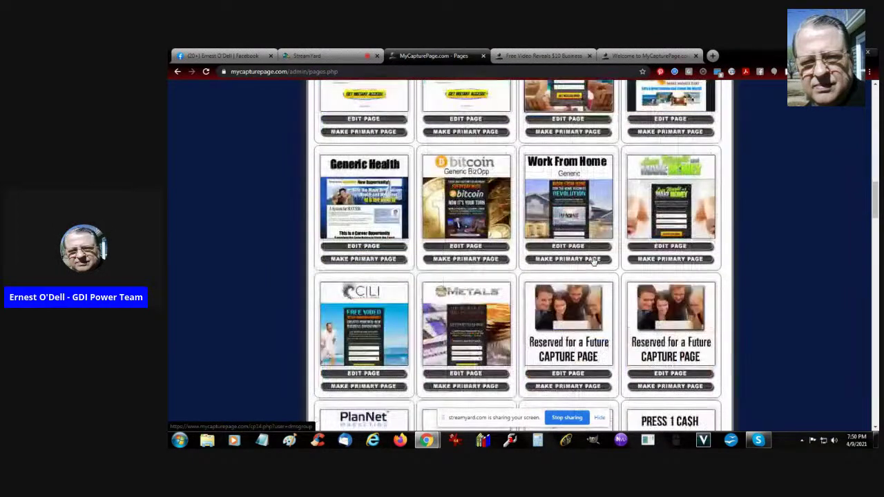
{"action": "scroll", "coordinate": [593, 259], "scroll_direction": "up", "scroll_amount": 8}
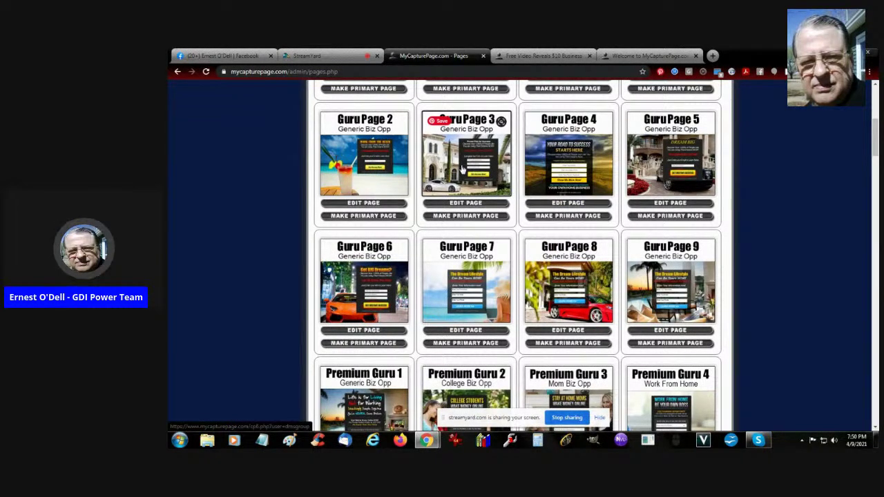
{"action": "left_click", "coordinate": [462, 167]}
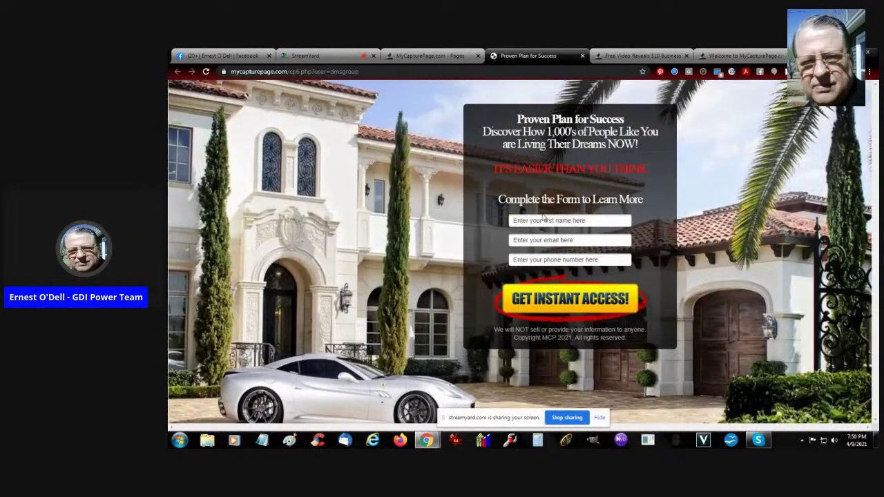
{"action": "left_click", "coordinate": [560, 220]}
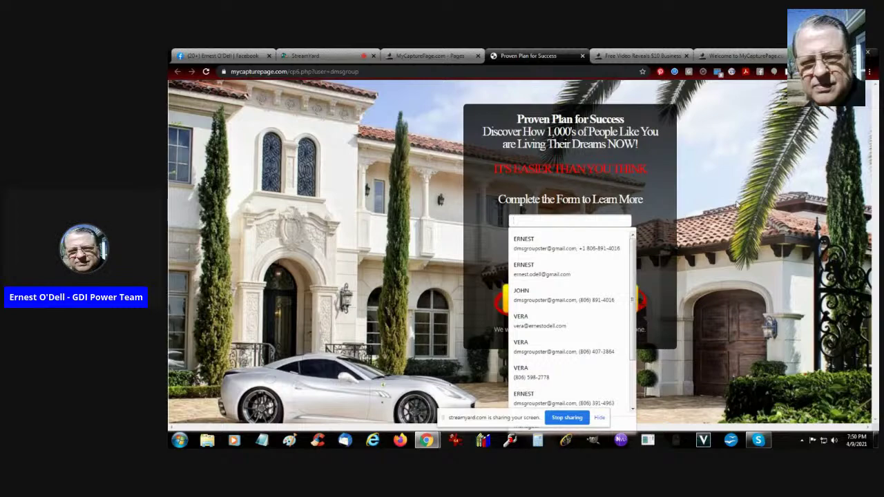
{"action": "left_click", "coordinate": [737, 205]}
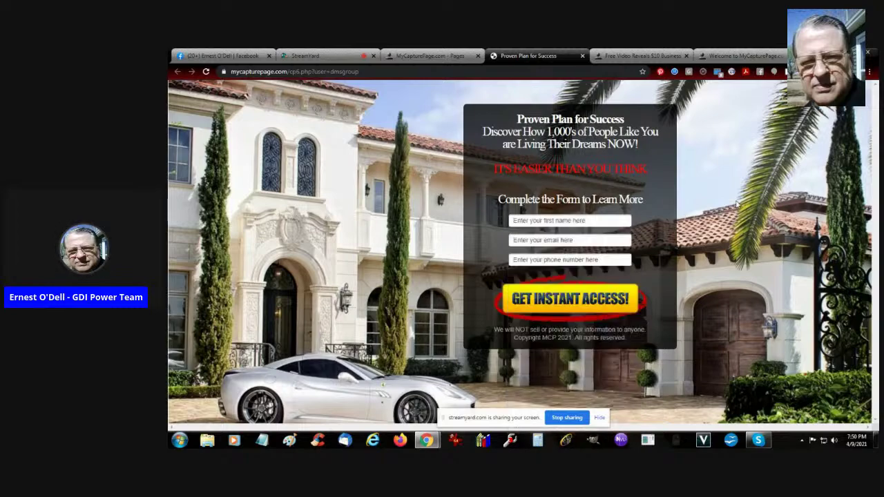
{"action": "left_click", "coordinate": [438, 55]}
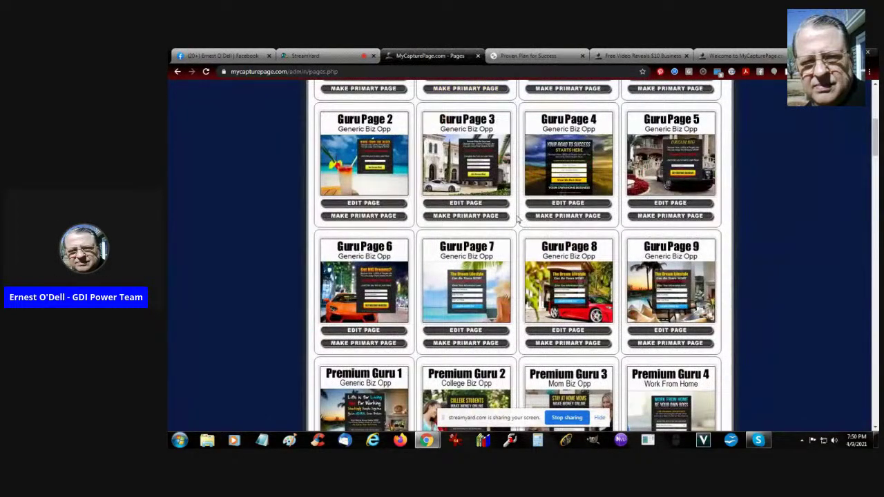
Open View Landing/Thank You Pages and preview the Guru Page 3 thank-you page.
{"action": "scroll", "coordinate": [517, 220], "scroll_direction": "up", "scroll_amount": 3}
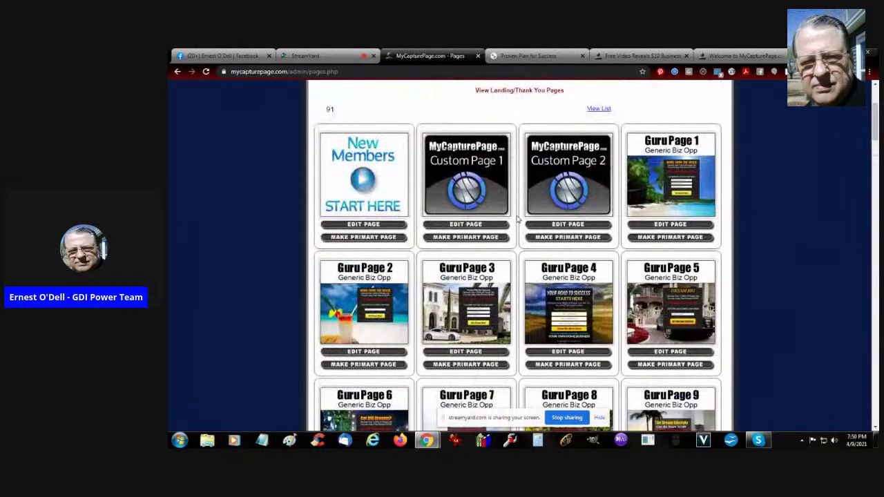
{"action": "scroll", "coordinate": [519, 235], "scroll_direction": "up", "scroll_amount": 3}
{"action": "left_click", "coordinate": [520, 240]}
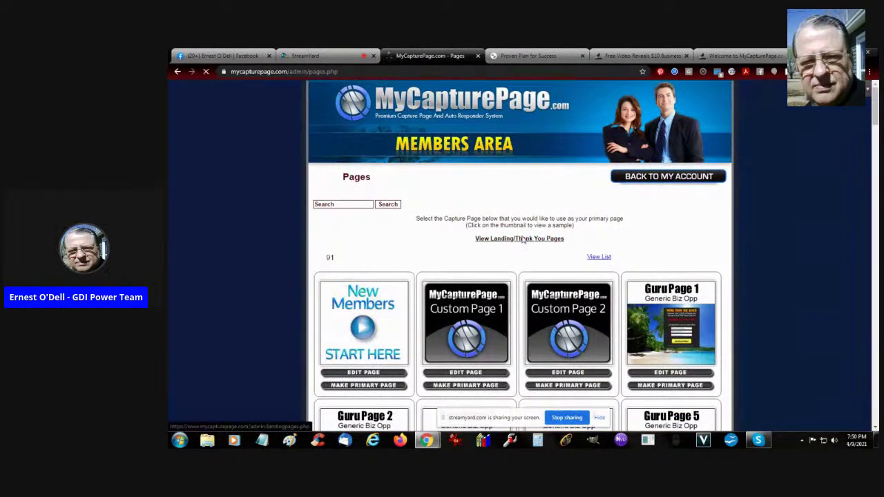
{"action": "scroll", "coordinate": [537, 258], "scroll_direction": "down", "scroll_amount": 2}
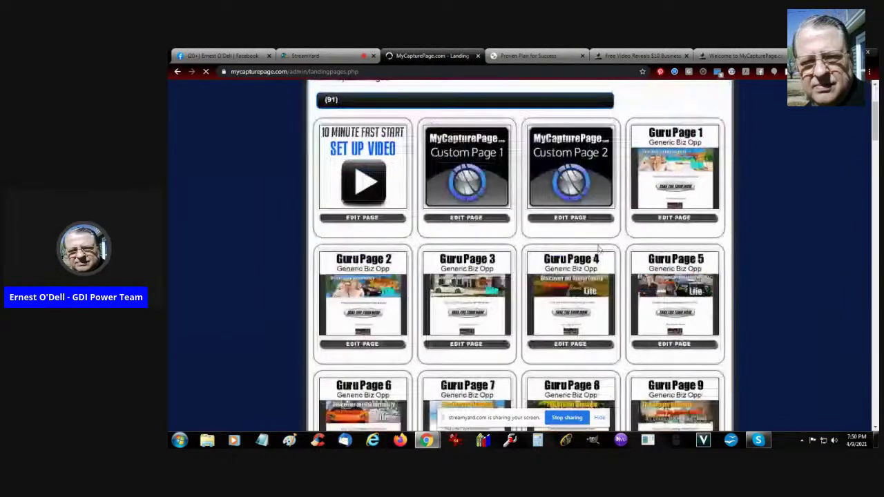
{"action": "left_click", "coordinate": [468, 302]}
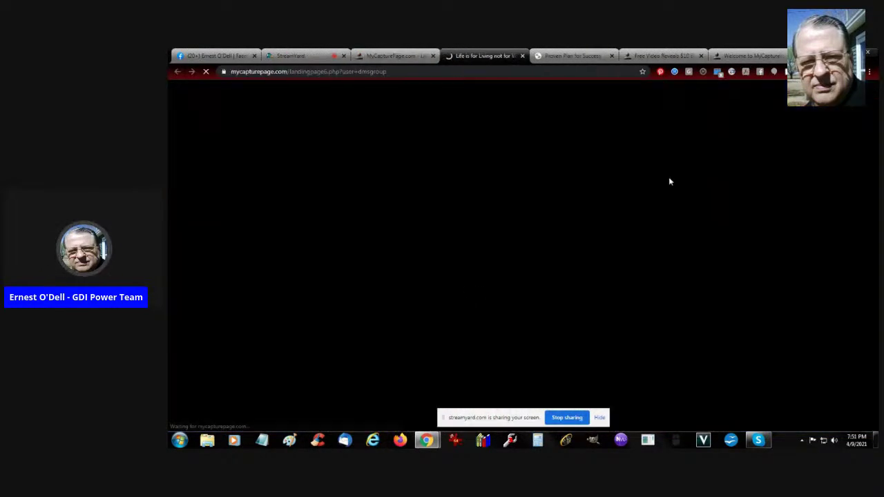
{"action": "scroll", "coordinate": [744, 235], "scroll_direction": "down", "scroll_amount": 2}
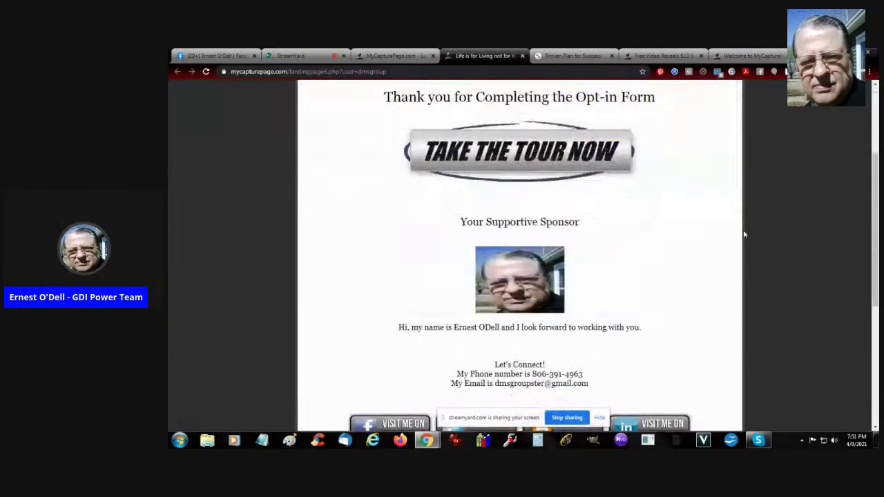
{"action": "scroll", "coordinate": [743, 230], "scroll_direction": "up", "scroll_amount": 2}
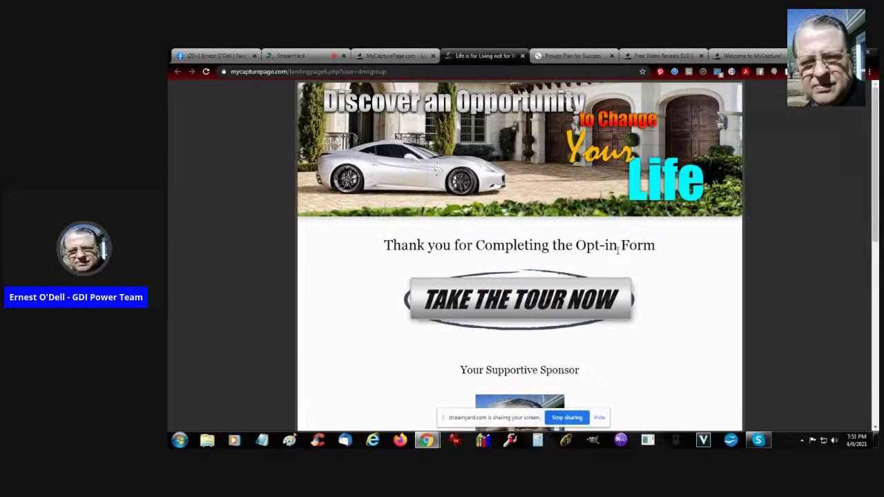
Follow the TAKE THE TOUR NOW link to 50.ZazzFreebies, then close the Zazz and thank-you tabs.
{"action": "left_click", "coordinate": [484, 310]}
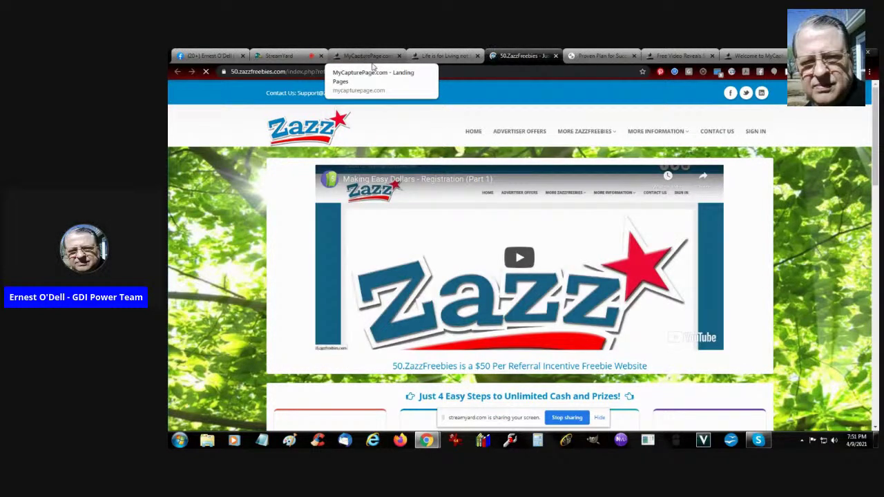
{"action": "mouse_move", "coordinate": [624, 127]}
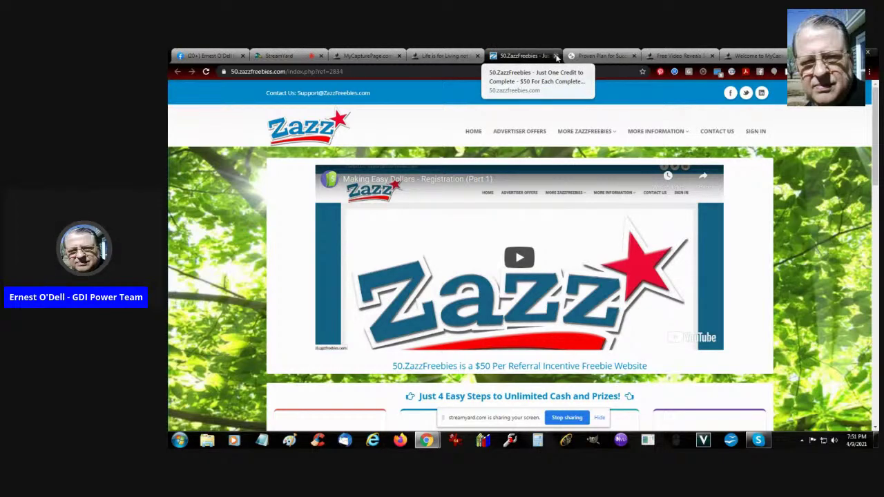
{"action": "left_click", "coordinate": [556, 56]}
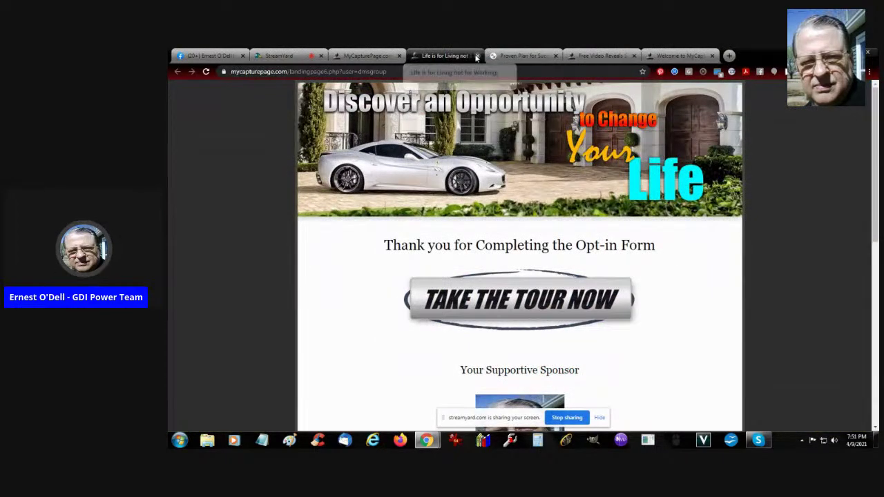
{"action": "left_click", "coordinate": [476, 56]}
Return to the landing pages list and open the GDI Email Only landing page.
{"action": "left_click", "coordinate": [380, 58]}
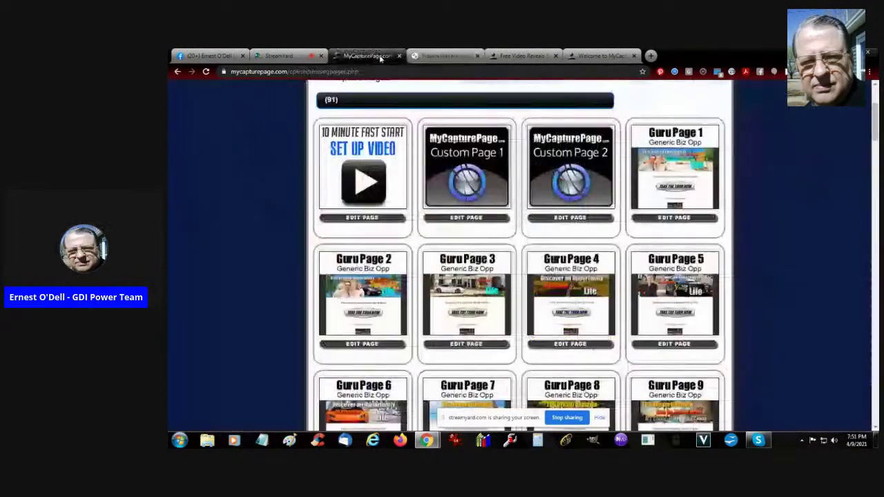
{"action": "scroll", "coordinate": [758, 247], "scroll_direction": "down", "scroll_amount": 4}
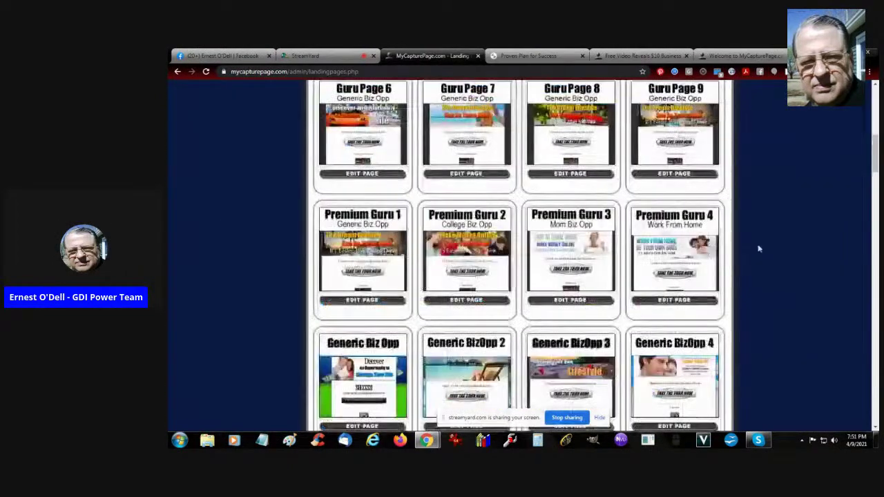
{"action": "scroll", "coordinate": [779, 245], "scroll_direction": "down", "scroll_amount": 2}
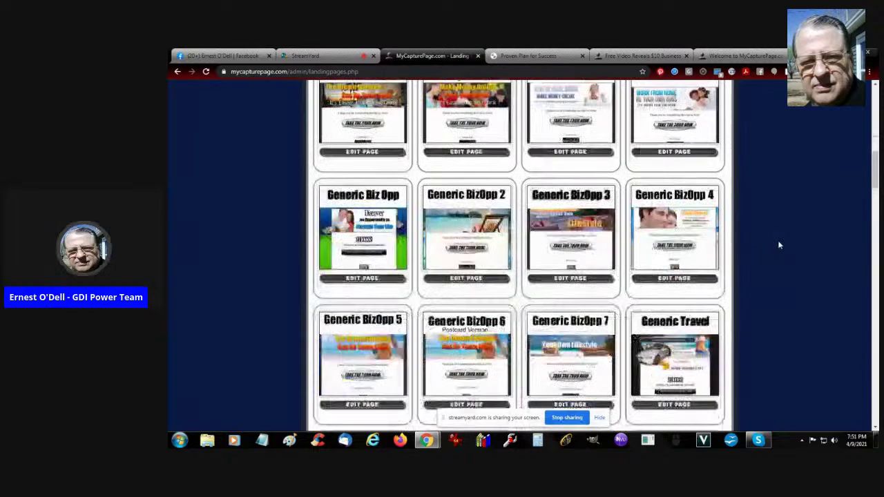
{"action": "scroll", "coordinate": [778, 244], "scroll_direction": "down", "scroll_amount": 4}
{"action": "scroll", "coordinate": [779, 245], "scroll_direction": "down", "scroll_amount": 5}
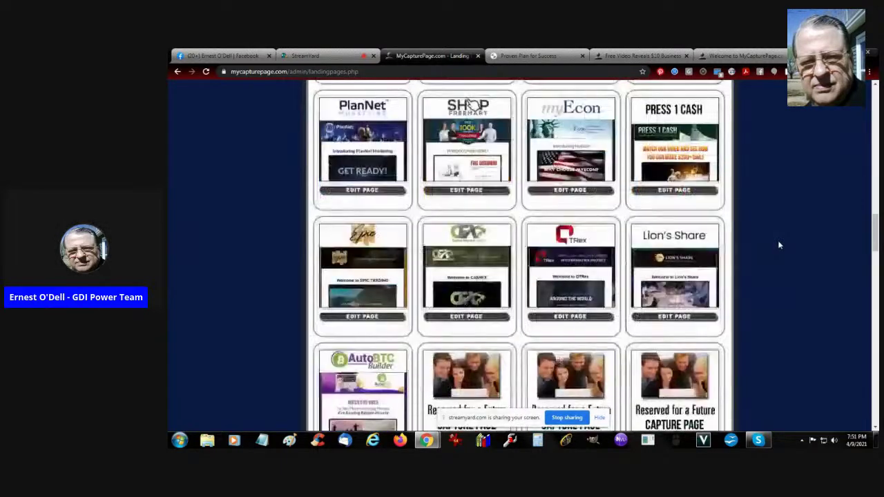
{"action": "scroll", "coordinate": [779, 245], "scroll_direction": "down", "scroll_amount": 6}
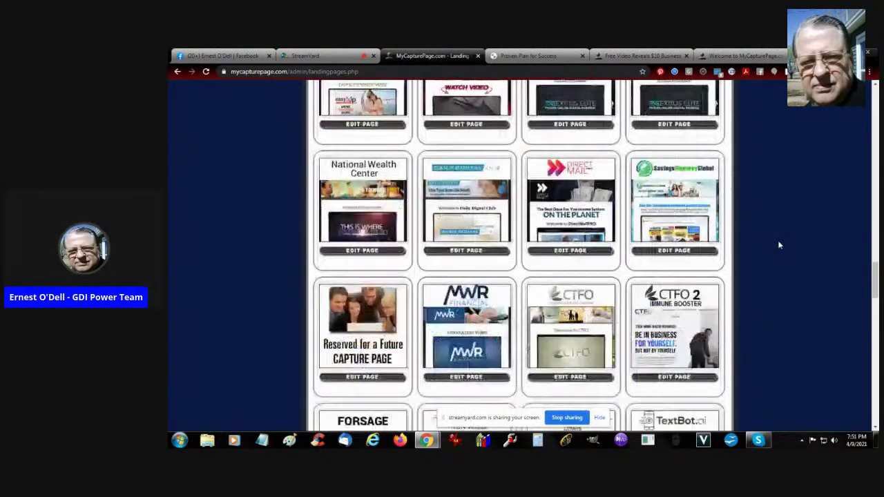
{"action": "scroll", "coordinate": [778, 244], "scroll_direction": "down", "scroll_amount": 6}
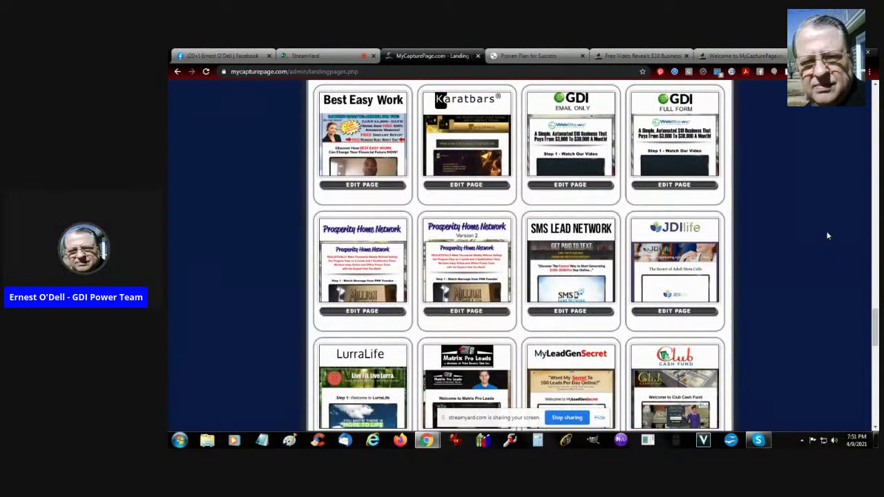
{"action": "scroll", "coordinate": [822, 233], "scroll_direction": "up", "scroll_amount": 4}
{"action": "scroll", "coordinate": [815, 230], "scroll_direction": "down", "scroll_amount": 2}
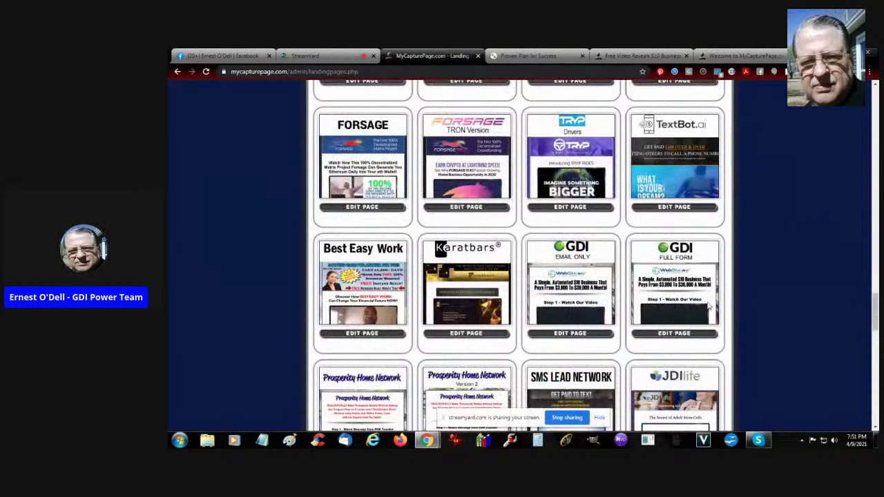
{"action": "left_click", "coordinate": [584, 293]}
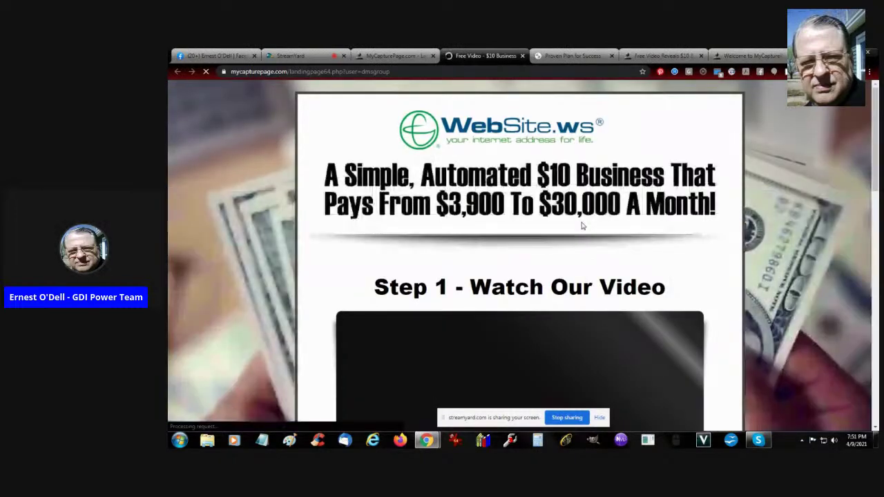
Play and then pause the Step 1 video on the GDI Email Only page.
{"action": "scroll", "coordinate": [584, 224], "scroll_direction": "down", "scroll_amount": 2}
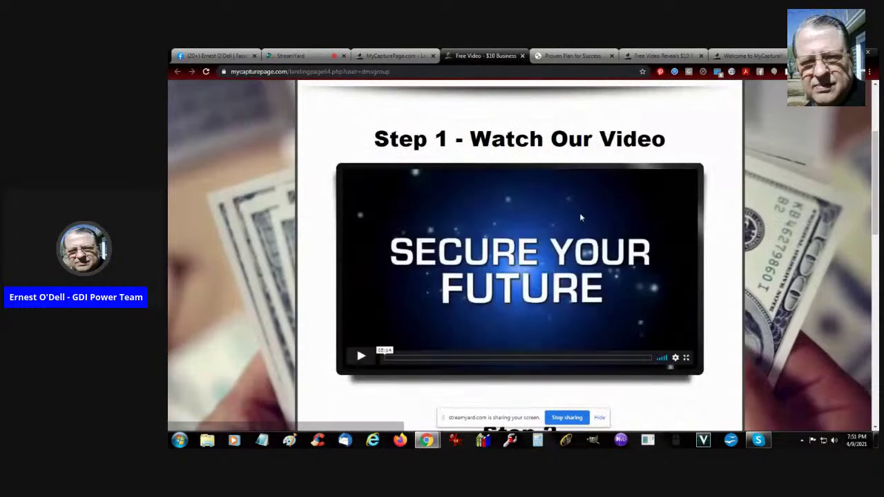
{"action": "left_click", "coordinate": [360, 356]}
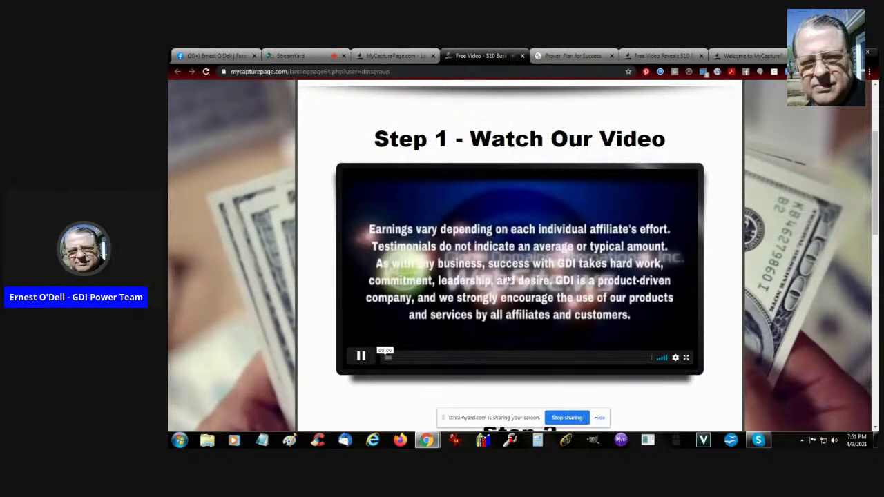
{"action": "left_click", "coordinate": [360, 356]}
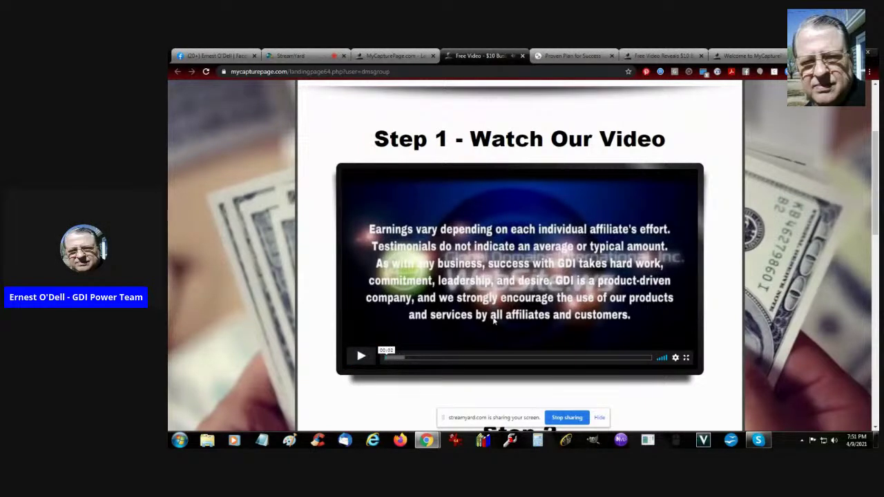
{"action": "scroll", "coordinate": [493, 319], "scroll_direction": "down", "scroll_amount": 4}
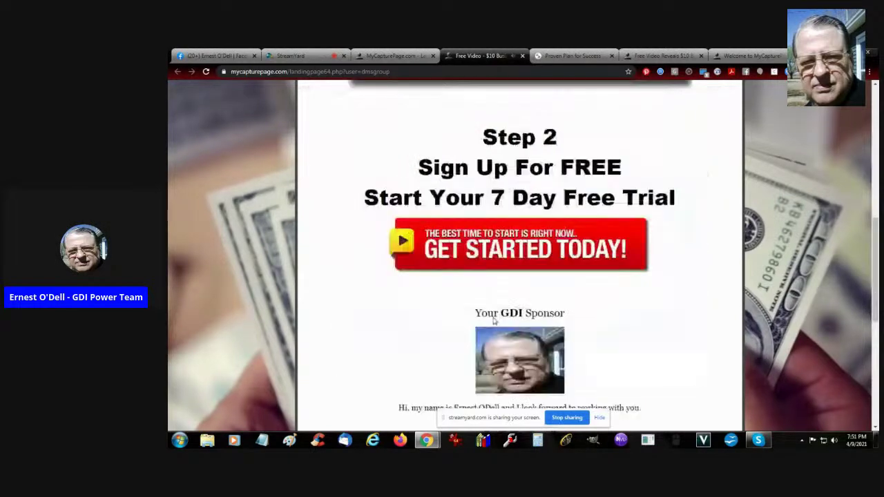
{"action": "left_click", "coordinate": [529, 244]}
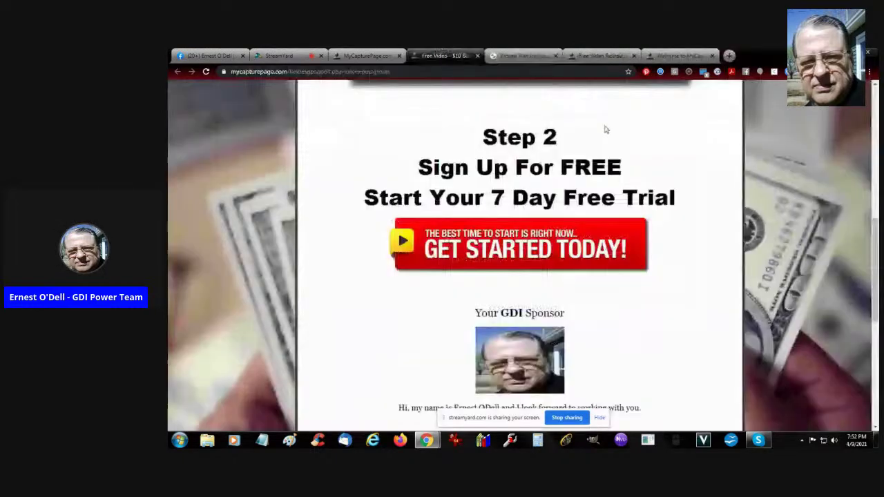
{"action": "left_click", "coordinate": [556, 56]}
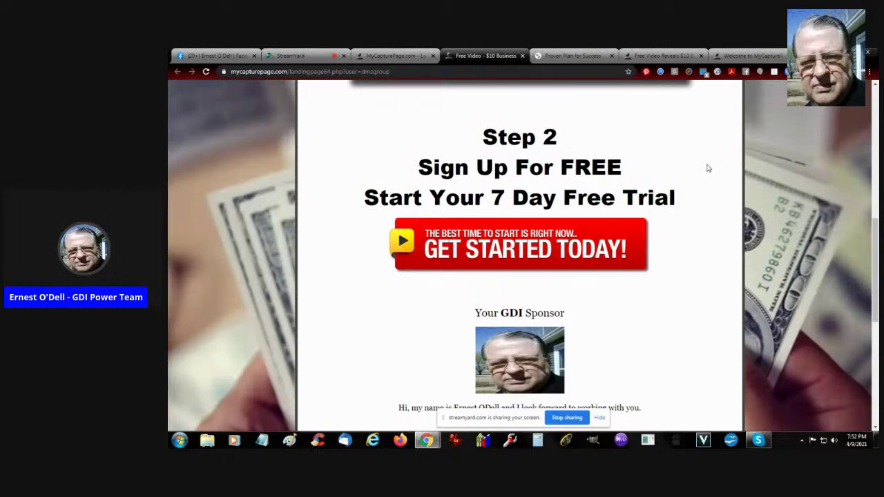
Open the Best GDI Team landing page from the GDI Resources speed-dial group and look through it.
{"action": "key", "text": "ctrl+t"}
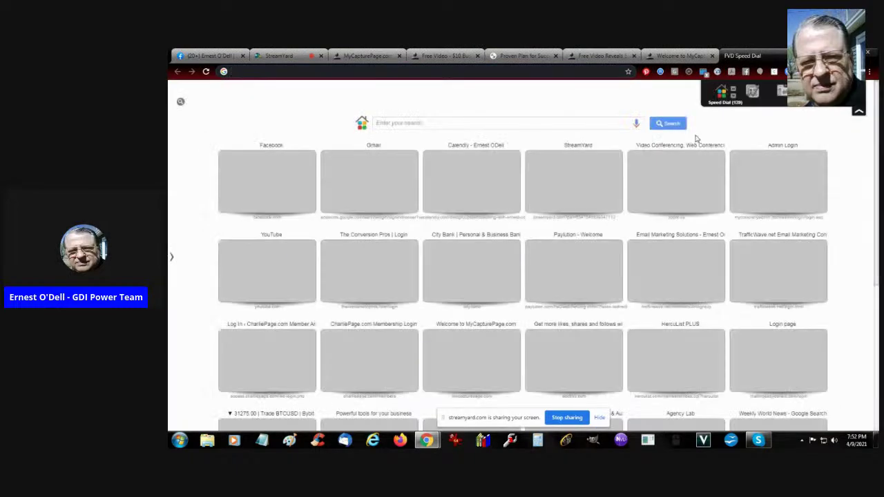
{"action": "left_click", "coordinate": [283, 84]}
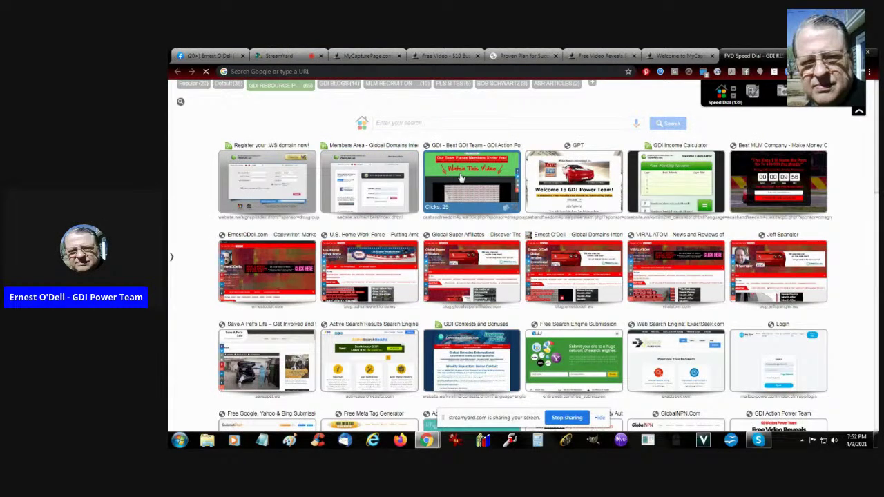
{"action": "left_click", "coordinate": [460, 179]}
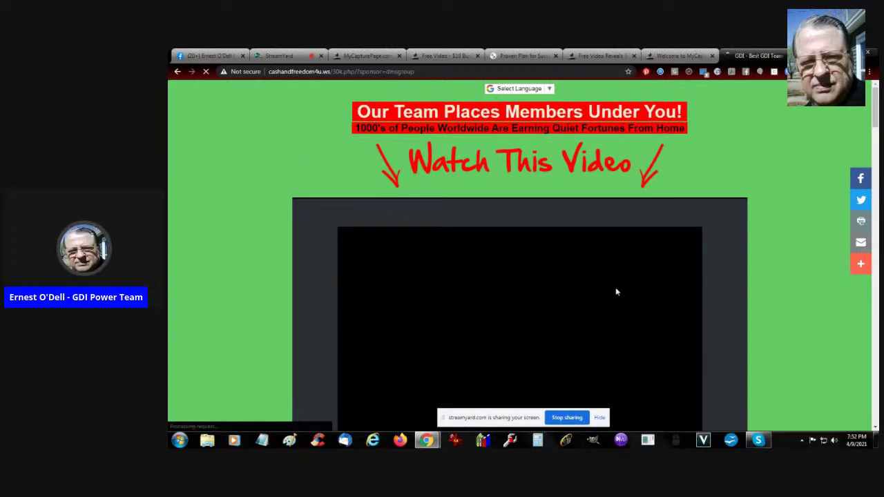
{"action": "scroll", "coordinate": [615, 287], "scroll_direction": "down", "scroll_amount": 4}
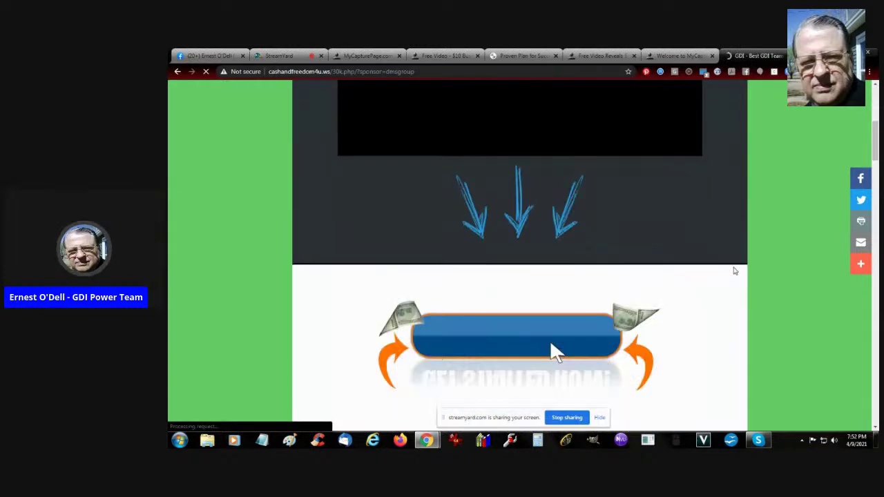
{"action": "scroll", "coordinate": [735, 271], "scroll_direction": "down", "scroll_amount": 20}
{"action": "scroll", "coordinate": [743, 266], "scroll_direction": "down", "scroll_amount": 5}
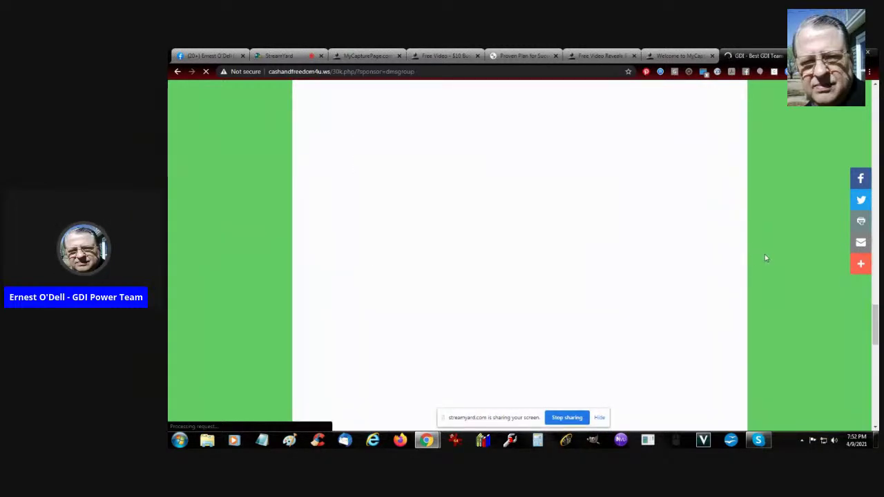
{"action": "scroll", "coordinate": [764, 255], "scroll_direction": "down", "scroll_amount": 8}
{"action": "scroll", "coordinate": [768, 256], "scroll_direction": "up", "scroll_amount": 5}
{"action": "scroll", "coordinate": [767, 259], "scroll_direction": "up", "scroll_amount": 2}
{"action": "scroll", "coordinate": [767, 259], "scroll_direction": "up", "scroll_amount": 3}
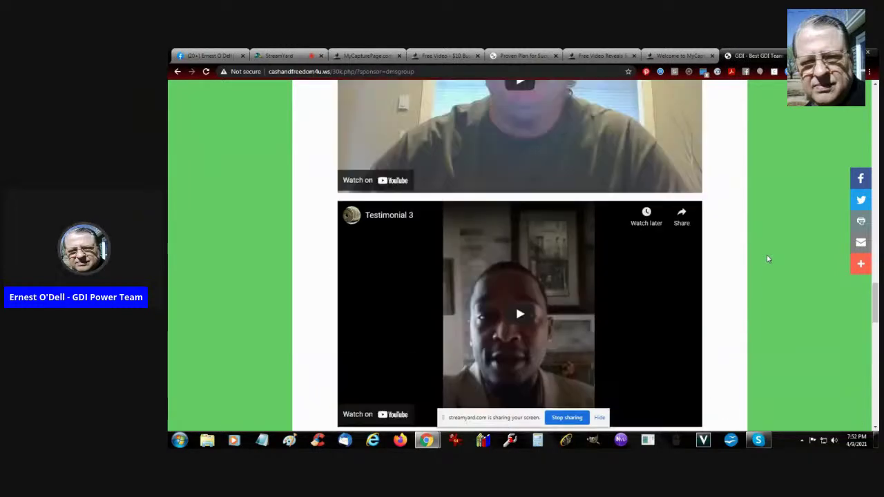
{"action": "scroll", "coordinate": [768, 259], "scroll_direction": "up", "scroll_amount": 15}
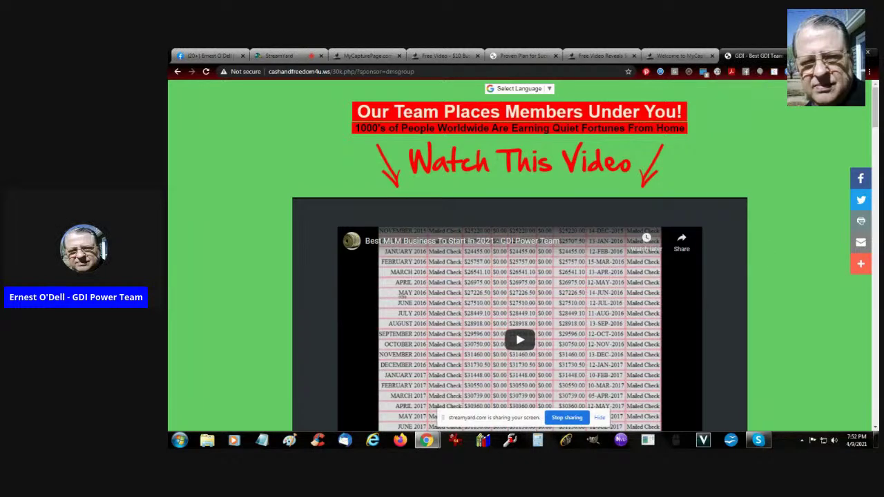
Copy the landing page's web address, then close it and return to MyCapturePage.
{"action": "left_click", "coordinate": [423, 71]}
{"action": "right_click", "coordinate": [422, 71]}
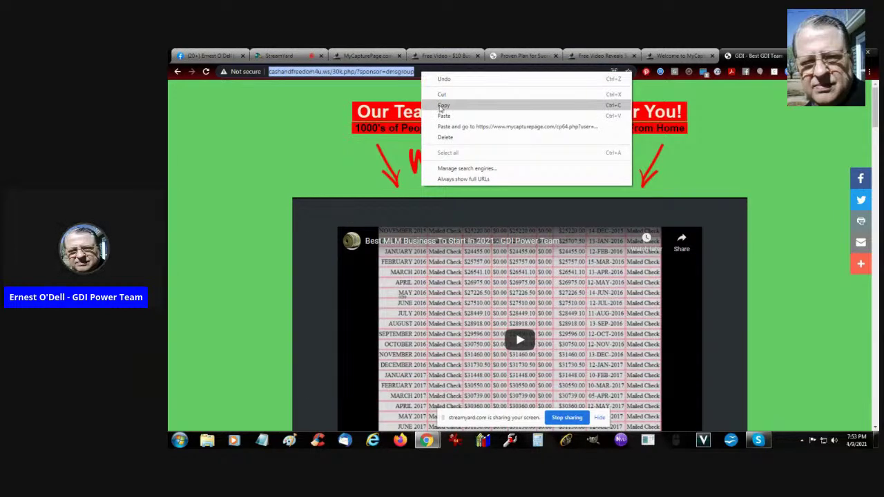
{"action": "left_click", "coordinate": [449, 107]}
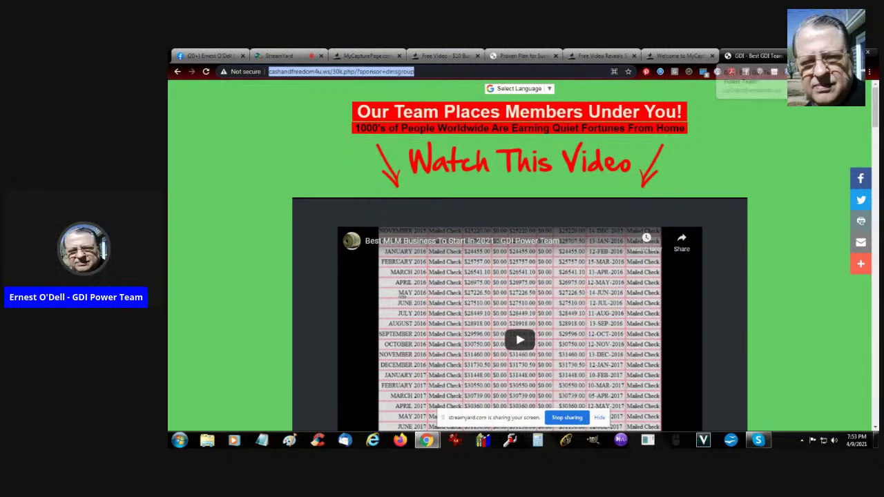
{"action": "left_click", "coordinate": [791, 56]}
{"action": "left_click", "coordinate": [478, 54]}
{"action": "left_click", "coordinate": [385, 59]}
Open My Personal Info and scroll down to the GDI Page field.
{"action": "scroll", "coordinate": [521, 279], "scroll_direction": "up", "scroll_amount": 15}
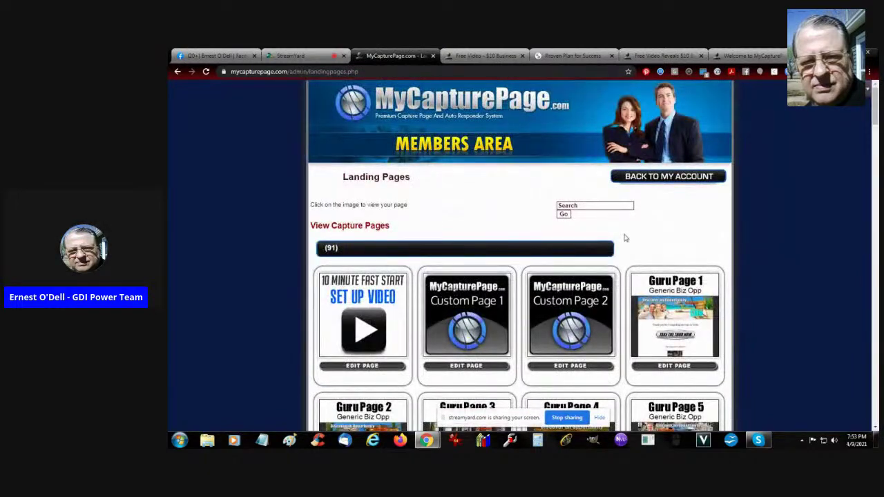
{"action": "mouse_move", "coordinate": [663, 177]}
{"action": "left_click", "coordinate": [661, 189]}
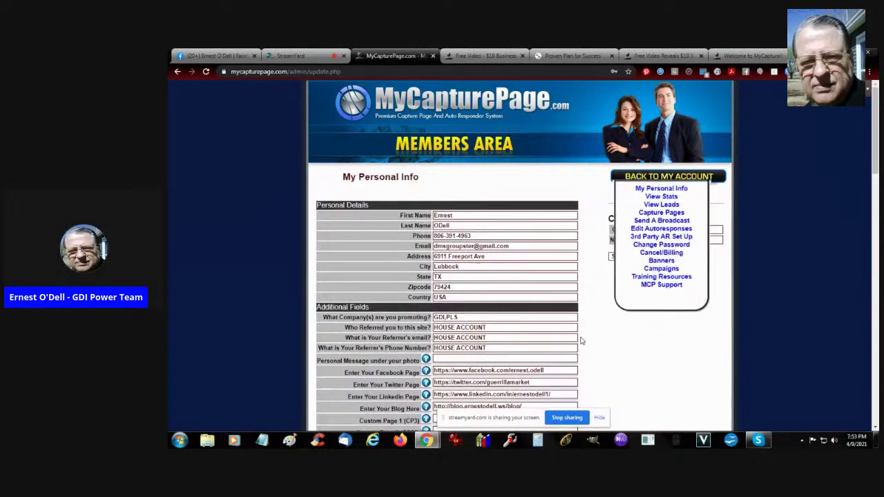
{"action": "scroll", "coordinate": [584, 335], "scroll_direction": "down", "scroll_amount": 4}
{"action": "scroll", "coordinate": [591, 329], "scroll_direction": "down", "scroll_amount": 4}
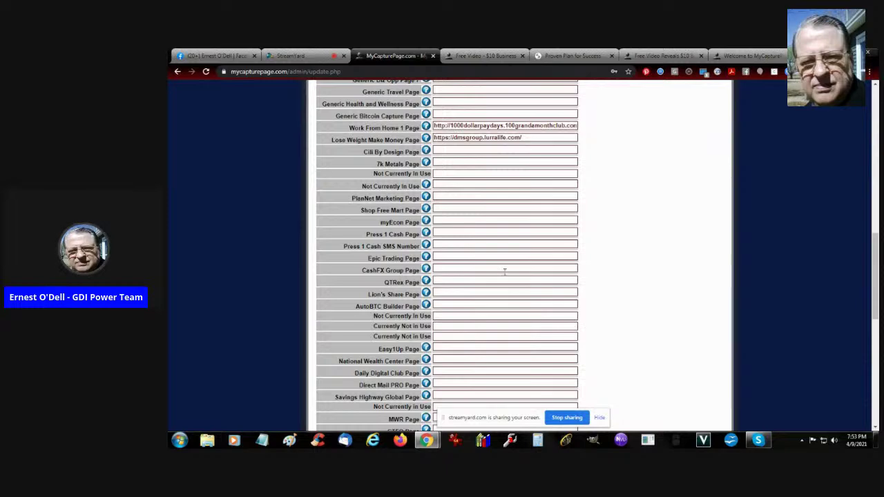
{"action": "scroll", "coordinate": [505, 272], "scroll_direction": "down", "scroll_amount": 4}
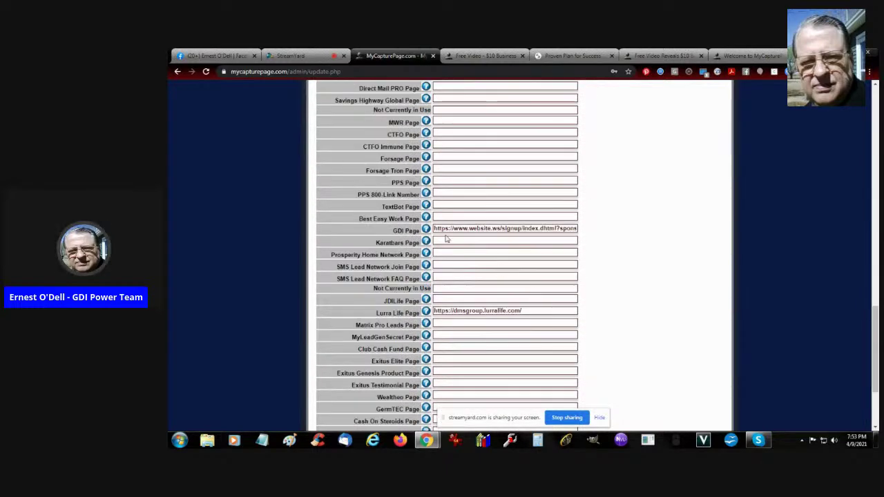
Replace the GDI Page link with the cashandfreedom4u.ws 30k page address and save the changes.
{"action": "left_click", "coordinate": [434, 228]}
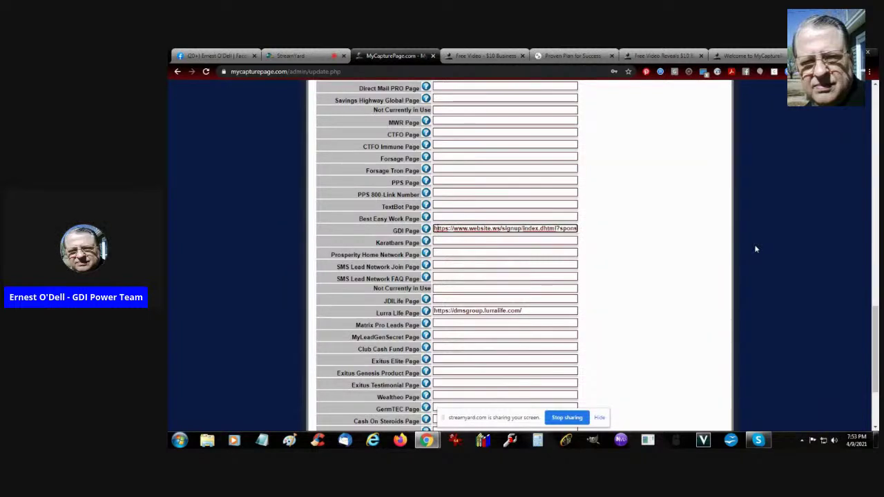
{"action": "key", "text": "End"}
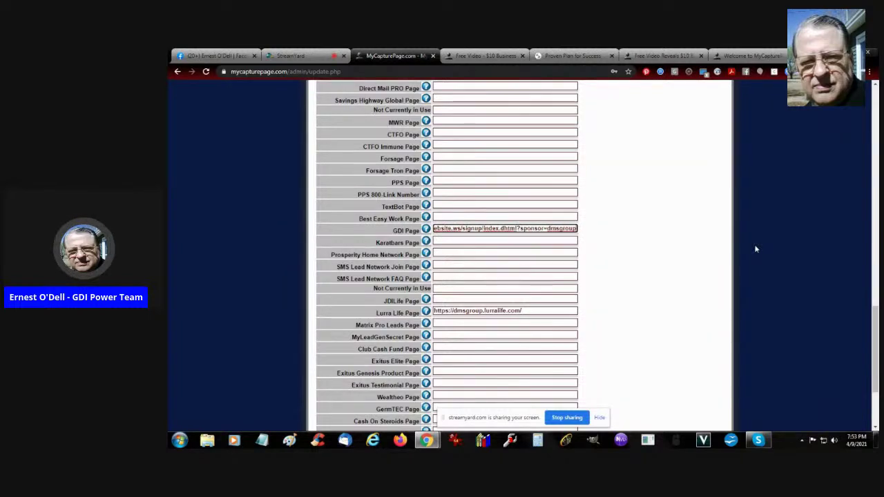
{"action": "key", "text": "ctrl+a"}
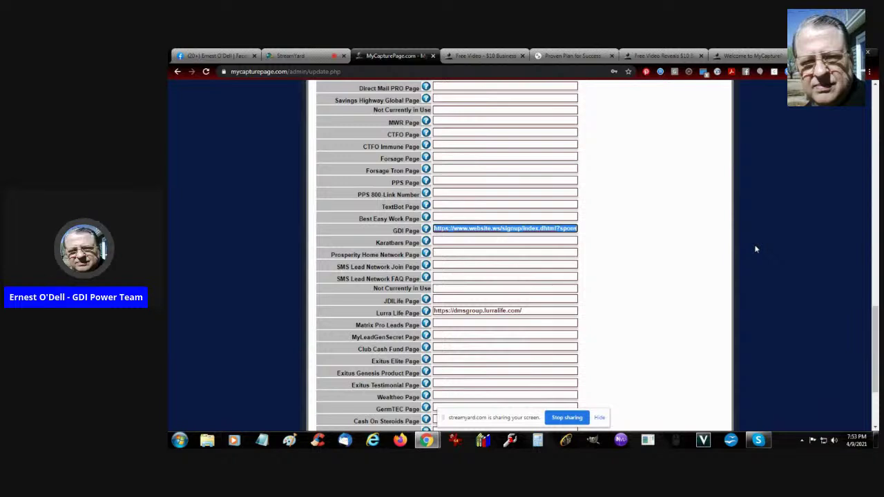
{"action": "key", "text": "ctrl+v"}
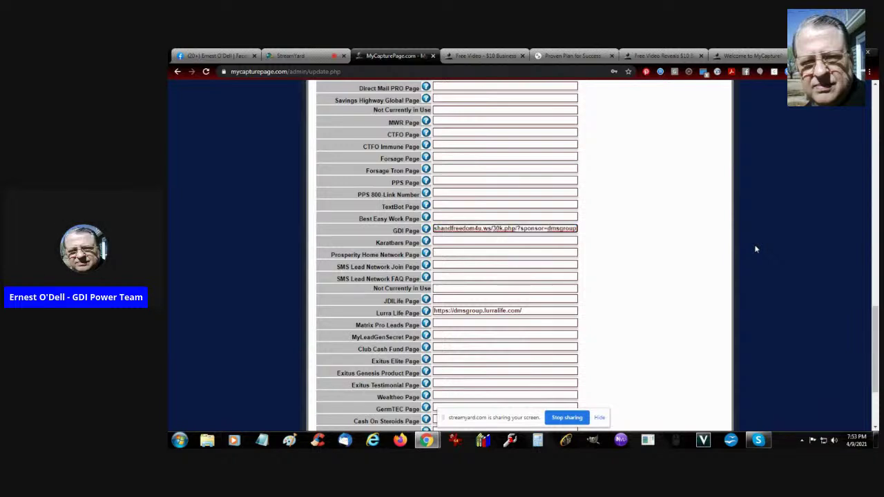
{"action": "key", "text": "ctrl+a"}
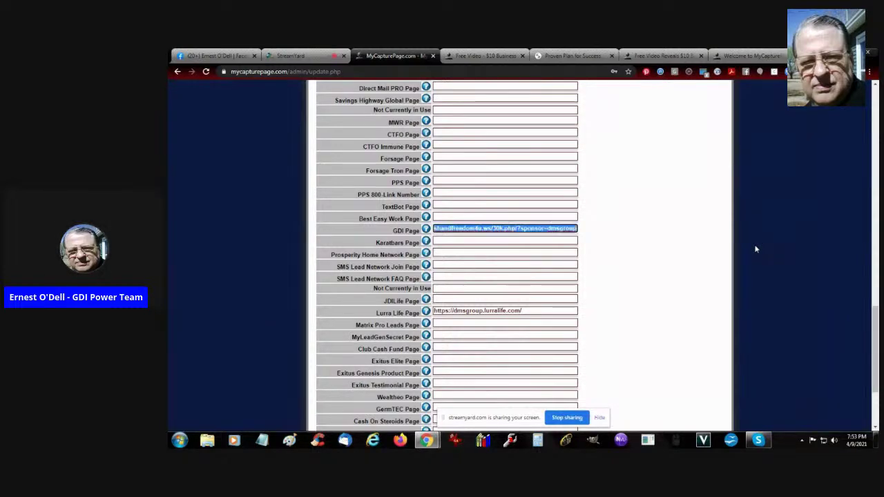
{"action": "right_click", "coordinate": [532, 230]}
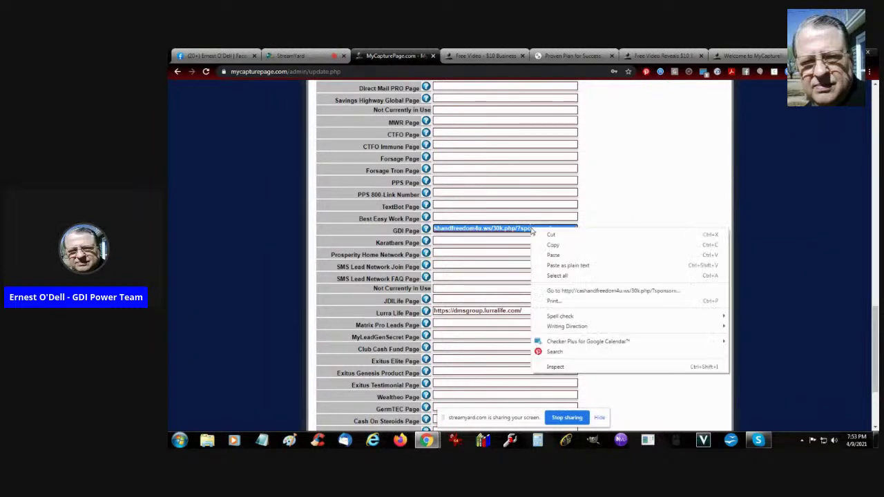
{"action": "left_click", "coordinate": [639, 202]}
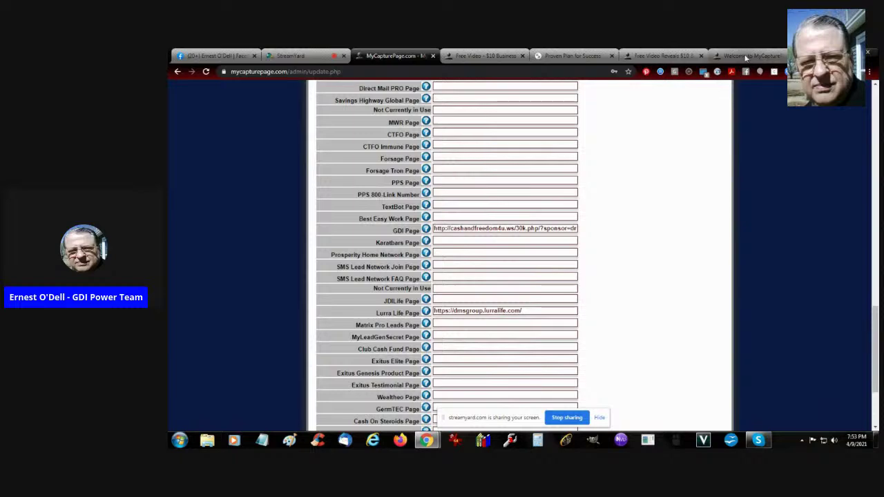
{"action": "scroll", "coordinate": [643, 221], "scroll_direction": "down", "scroll_amount": 3}
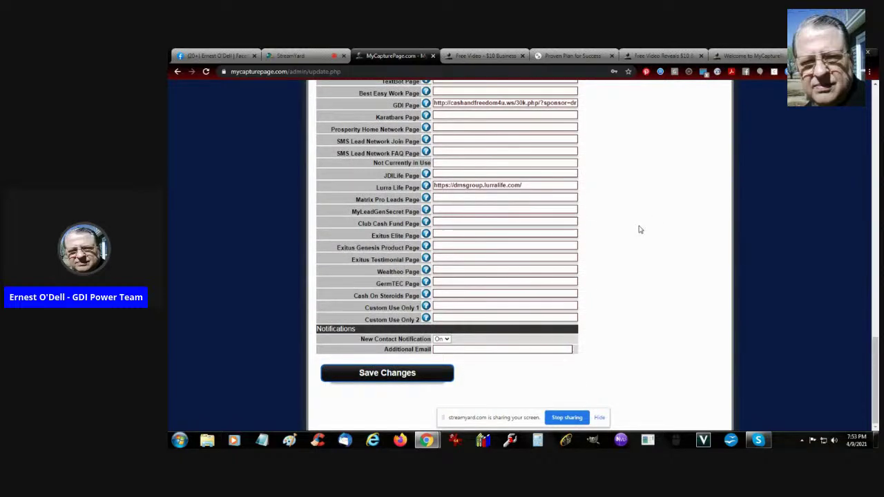
{"action": "left_click", "coordinate": [388, 373]}
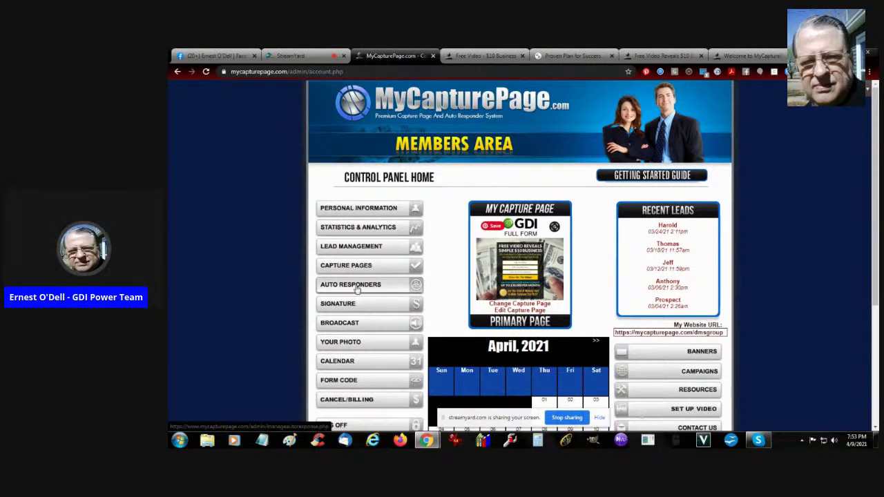
Preview the GDI Full Form page from the capture pages' landing and thank-you pages list.
{"action": "left_click", "coordinate": [351, 266]}
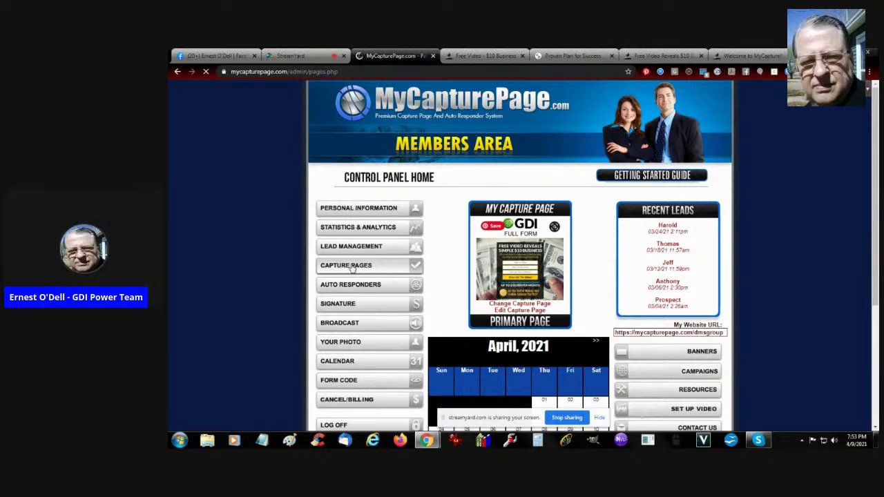
{"action": "left_click", "coordinate": [505, 239]}
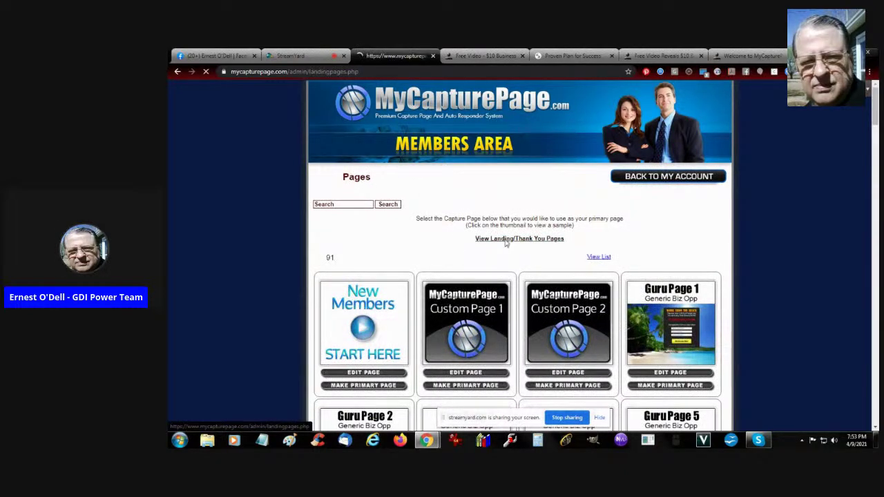
{"action": "scroll", "coordinate": [562, 292], "scroll_direction": "down", "scroll_amount": 10}
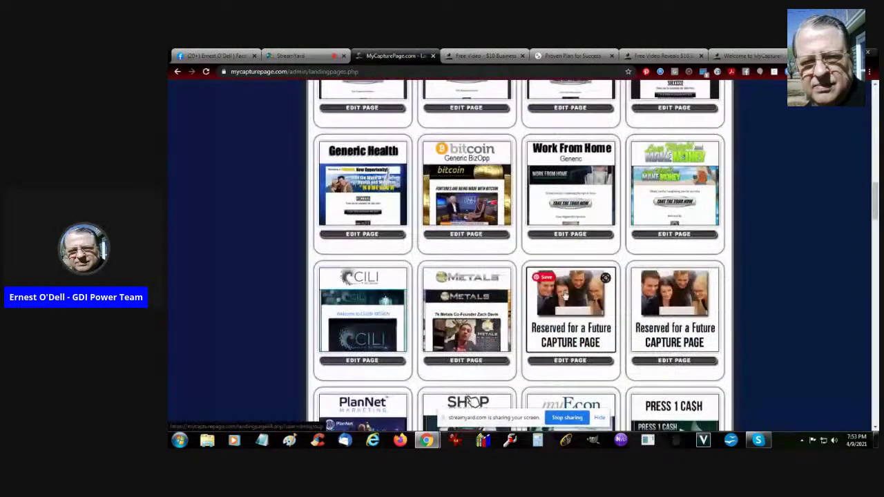
{"action": "scroll", "coordinate": [565, 295], "scroll_direction": "down", "scroll_amount": 10}
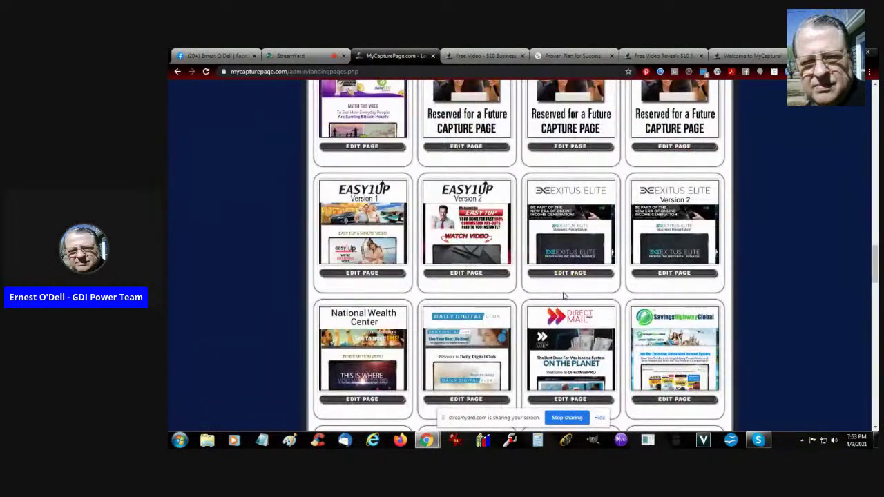
{"action": "scroll", "coordinate": [563, 296], "scroll_direction": "down", "scroll_amount": 10}
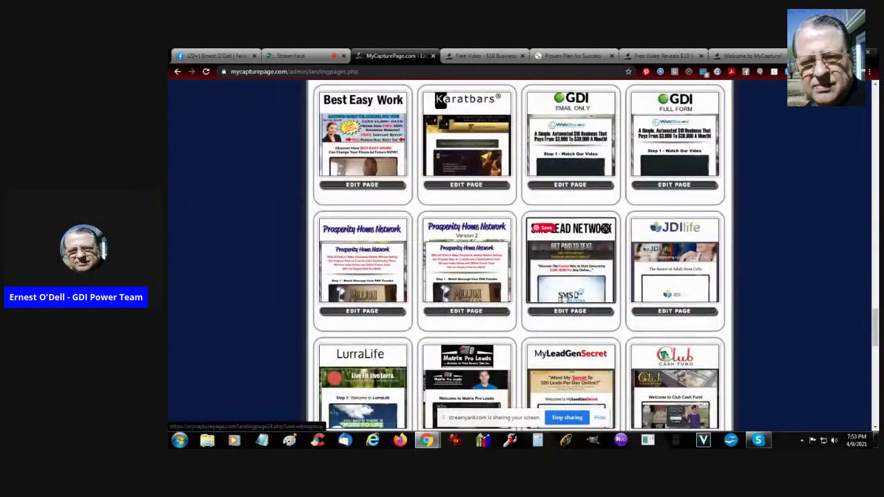
{"action": "scroll", "coordinate": [564, 296], "scroll_direction": "down", "scroll_amount": 5}
{"action": "scroll", "coordinate": [564, 296], "scroll_direction": "up", "scroll_amount": 5}
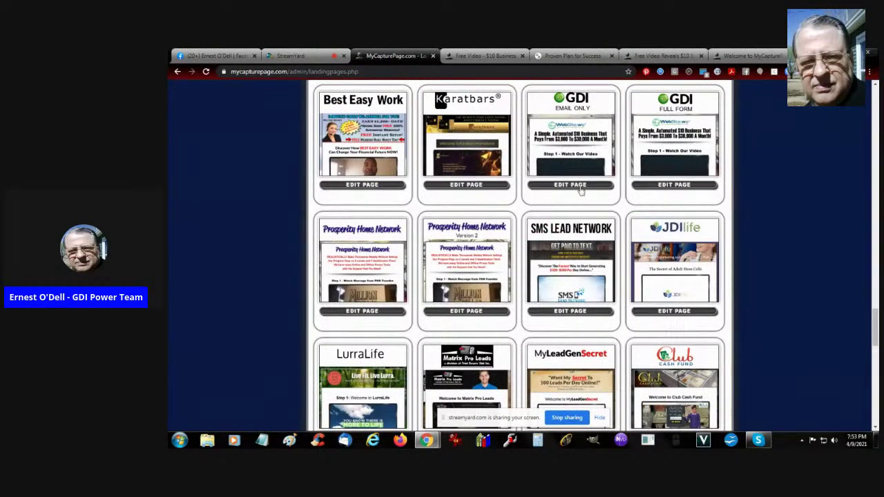
{"action": "left_click", "coordinate": [672, 141]}
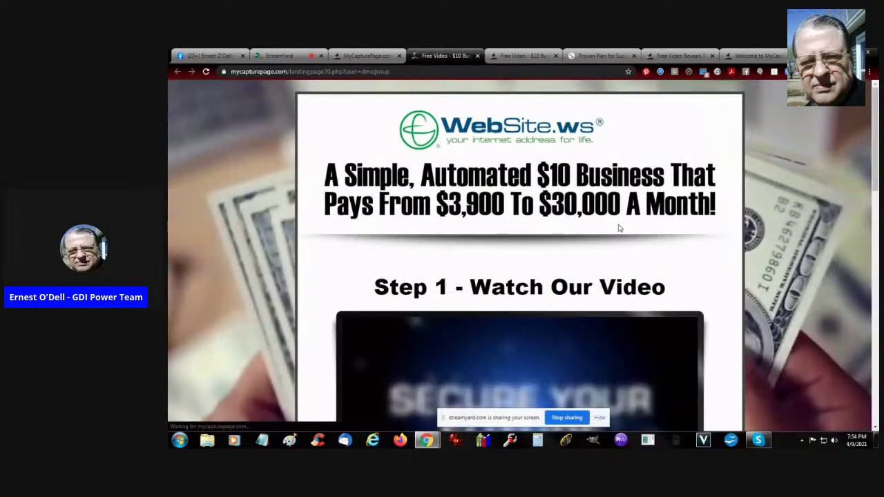
Follow the Step 2 Get Started Today offer to see where it leads.
{"action": "scroll", "coordinate": [487, 351], "scroll_direction": "down", "scroll_amount": 5}
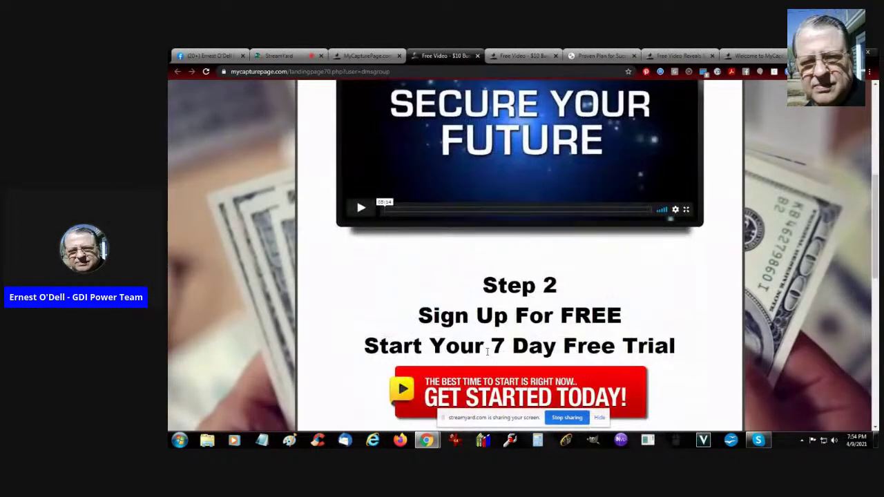
{"action": "scroll", "coordinate": [487, 351], "scroll_direction": "down", "scroll_amount": 2}
{"action": "left_click", "coordinate": [530, 255]}
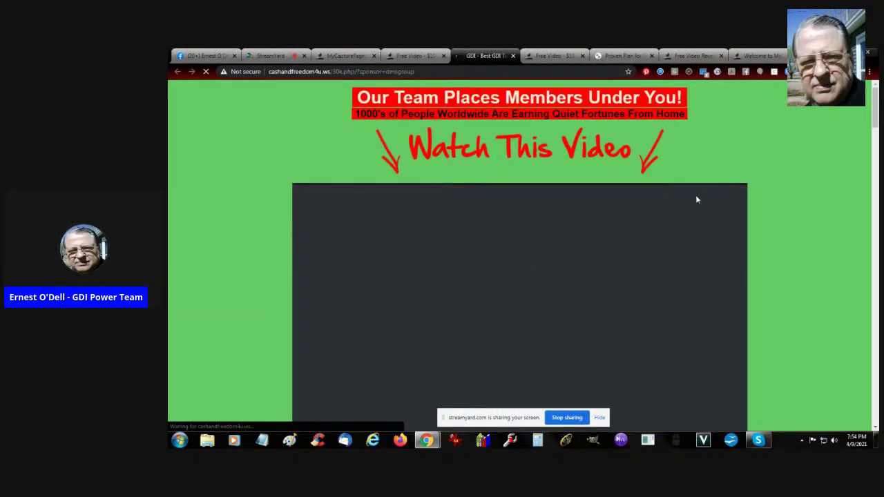
Close the old GDI sign-up page and go back to the MyCapturePage welcome page.
{"action": "left_click", "coordinate": [417, 56]}
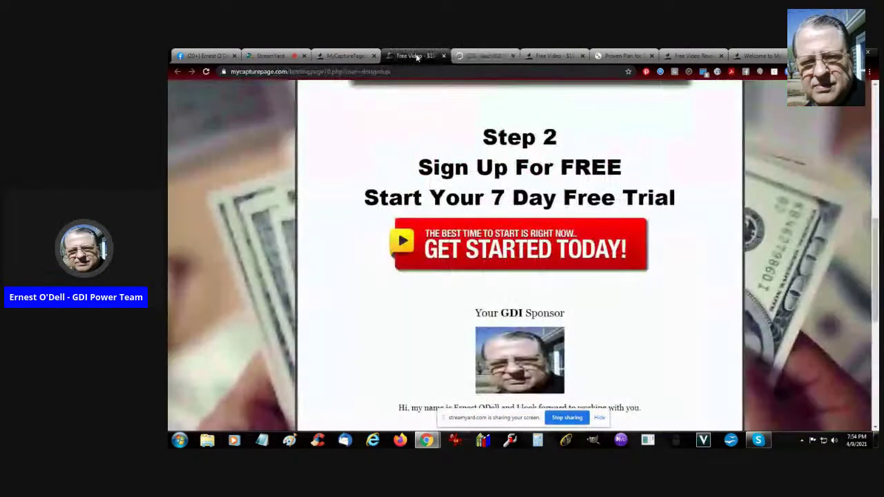
{"action": "left_click", "coordinate": [488, 56]}
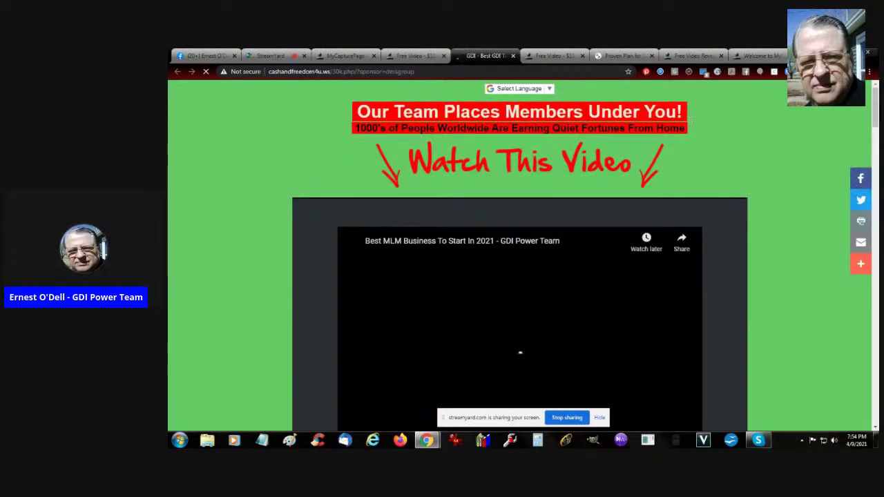
{"action": "left_click", "coordinate": [513, 55]}
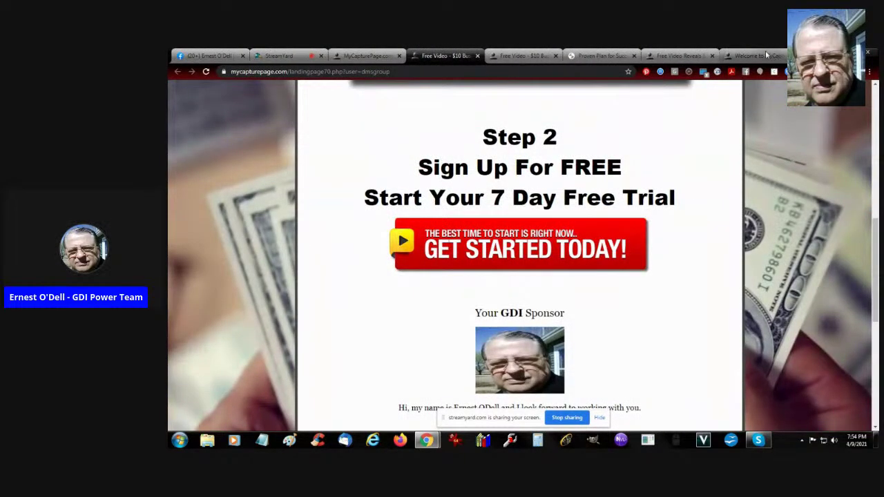
{"action": "left_click", "coordinate": [765, 56]}
Copy the WebSite.ws signup page address from a new tab, then close that tab.
{"action": "left_click", "coordinate": [809, 56]}
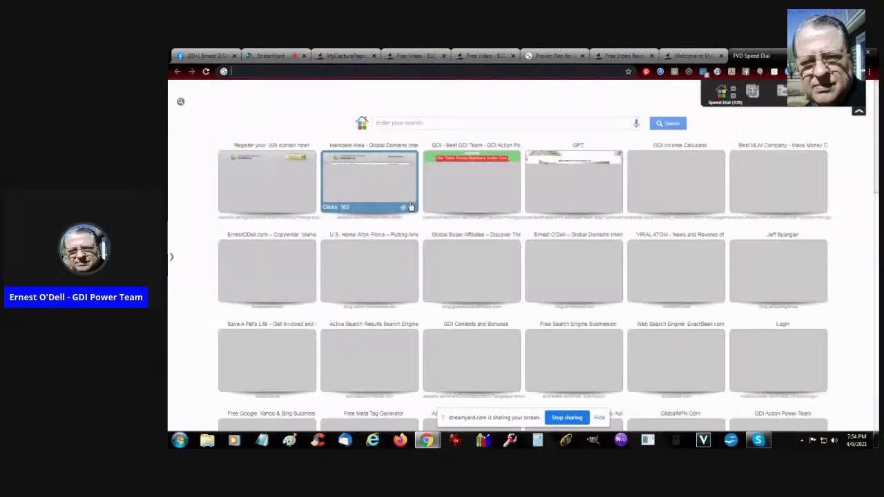
{"action": "left_click", "coordinate": [270, 181]}
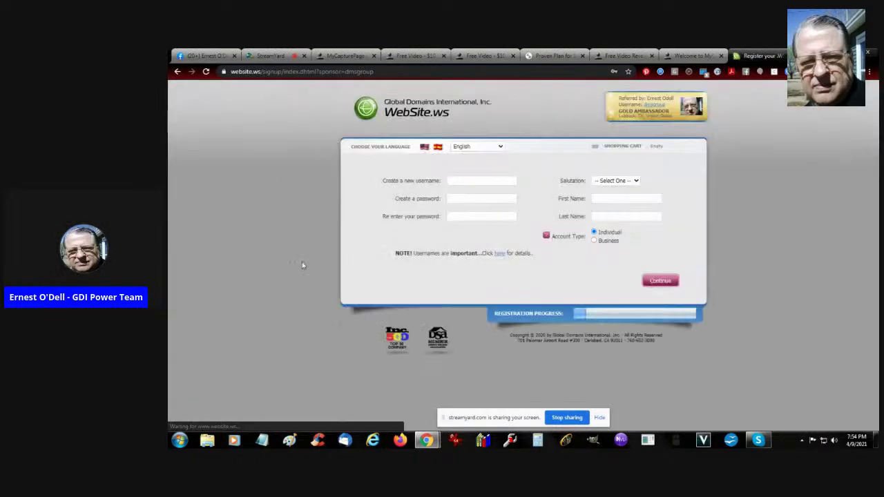
{"action": "left_click", "coordinate": [393, 71]}
{"action": "right_click", "coordinate": [393, 71]}
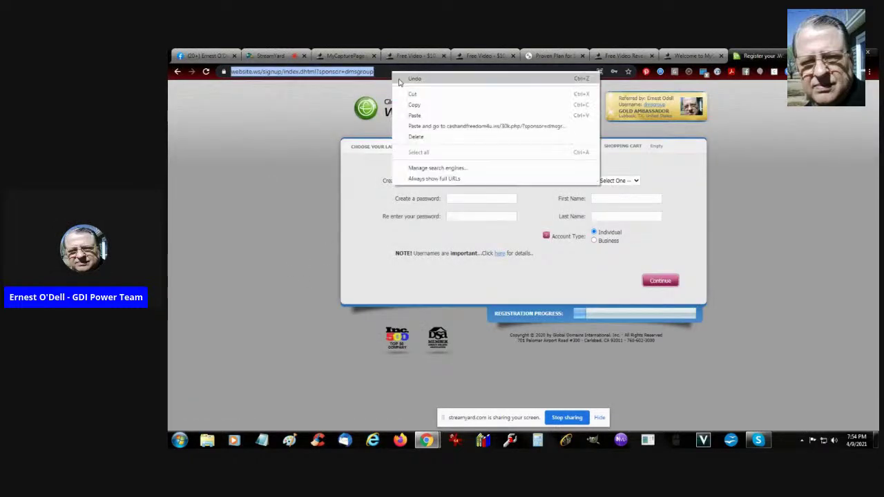
{"action": "left_click", "coordinate": [413, 107]}
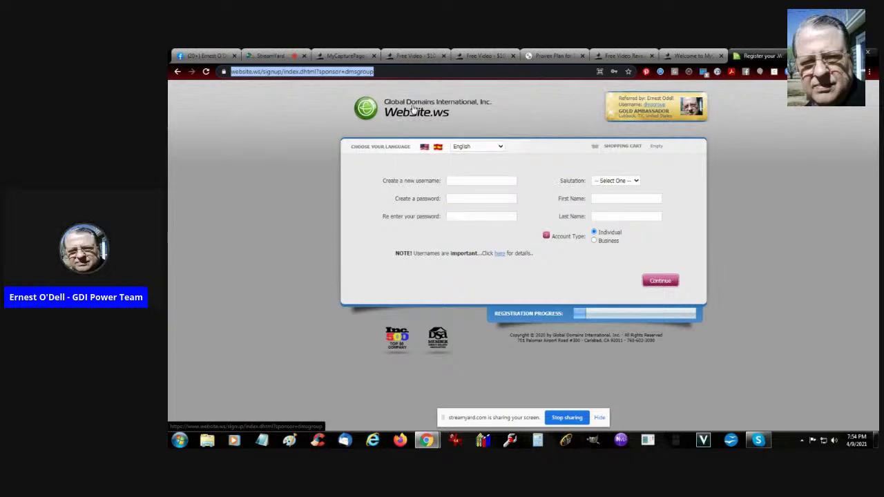
{"action": "left_click", "coordinate": [791, 56]}
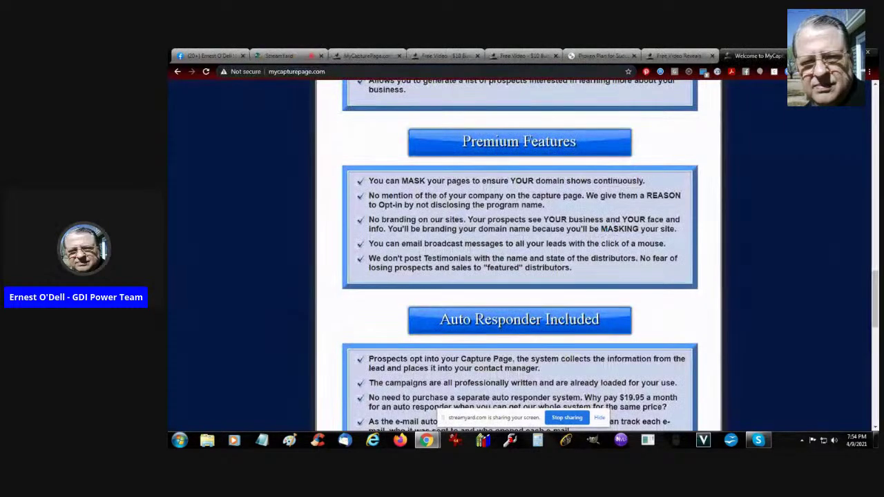
Close the Welcome, Free Video Reveals, Proven Plan and duplicate Free Video tabs.
{"action": "left_click", "coordinate": [791, 56]}
{"action": "key", "text": "ctrl+w"}
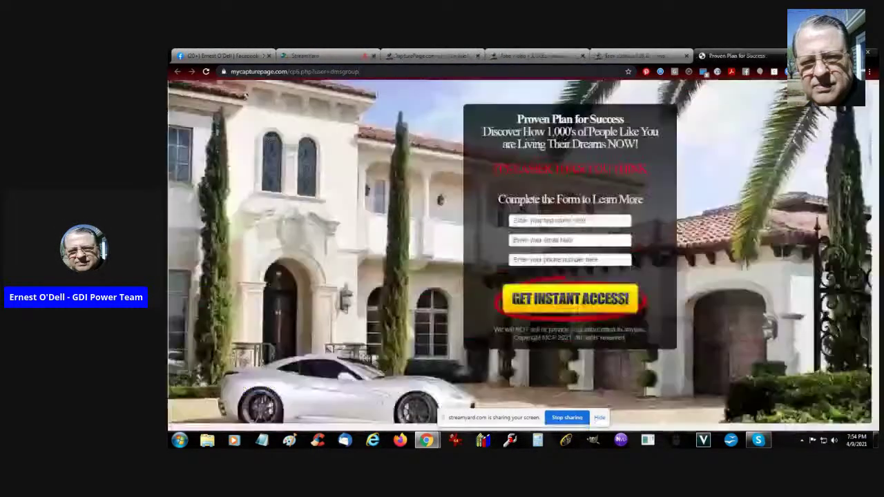
{"action": "key", "text": "ctrl+w"}
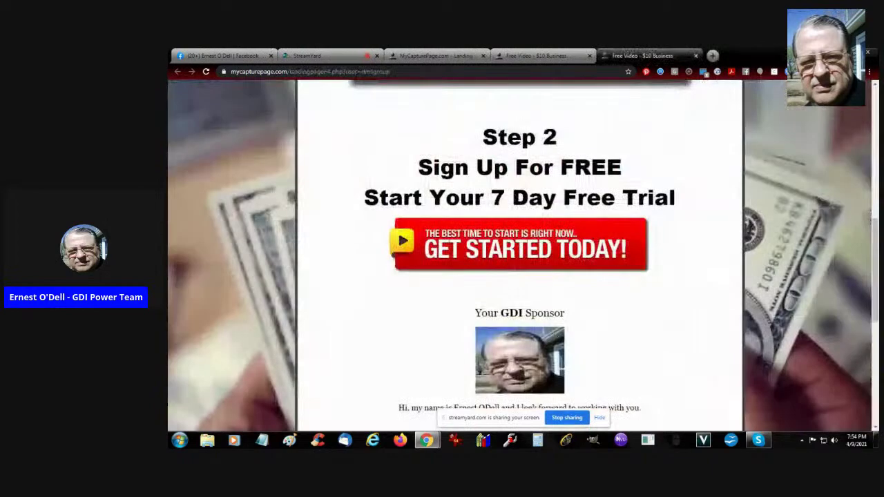
{"action": "left_click", "coordinate": [695, 57]}
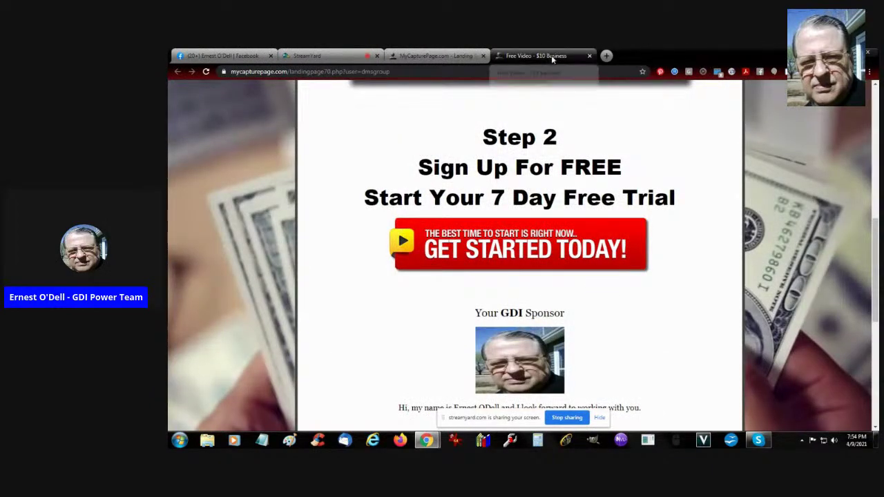
{"action": "key", "text": "ctrl+w"}
{"action": "scroll", "coordinate": [410, 266], "scroll_direction": "up", "scroll_amount": 20}
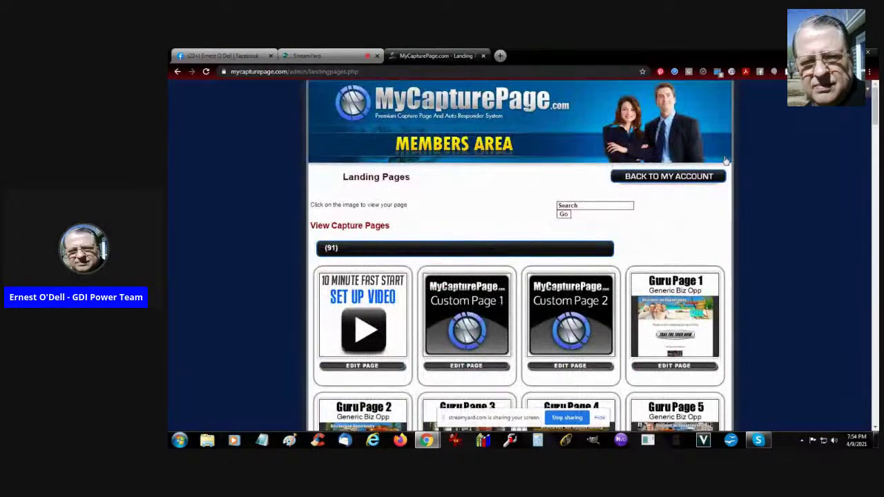
Paste the WebSite.ws signup address over the GDI Page link in My Personal Info and save.
{"action": "mouse_move", "coordinate": [666, 177]}
{"action": "left_click", "coordinate": [661, 191]}
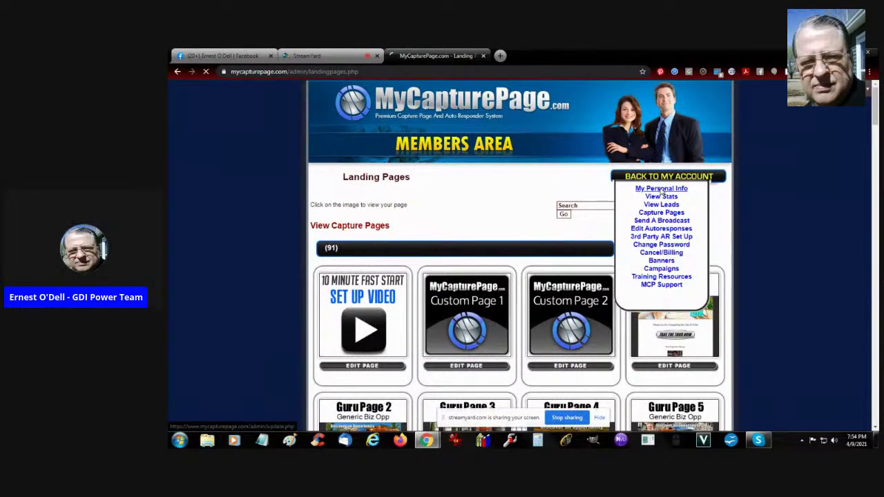
{"action": "scroll", "coordinate": [649, 291], "scroll_direction": "down", "scroll_amount": 15}
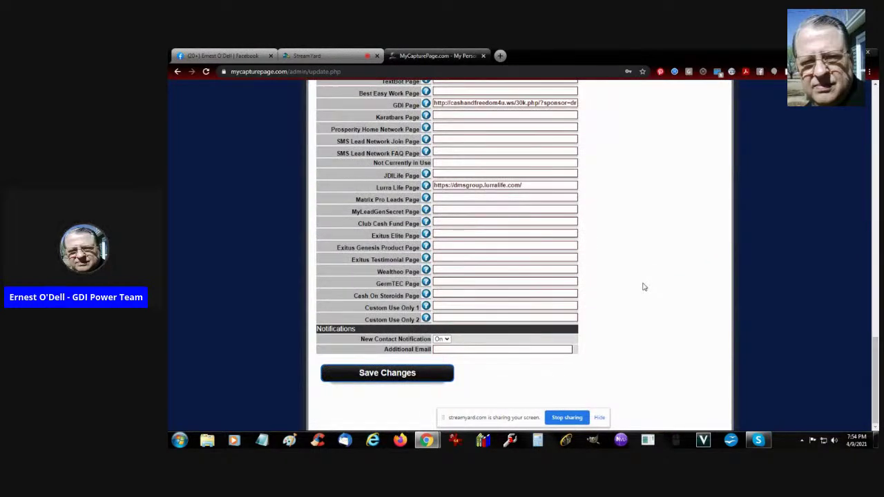
{"action": "left_click", "coordinate": [490, 103]}
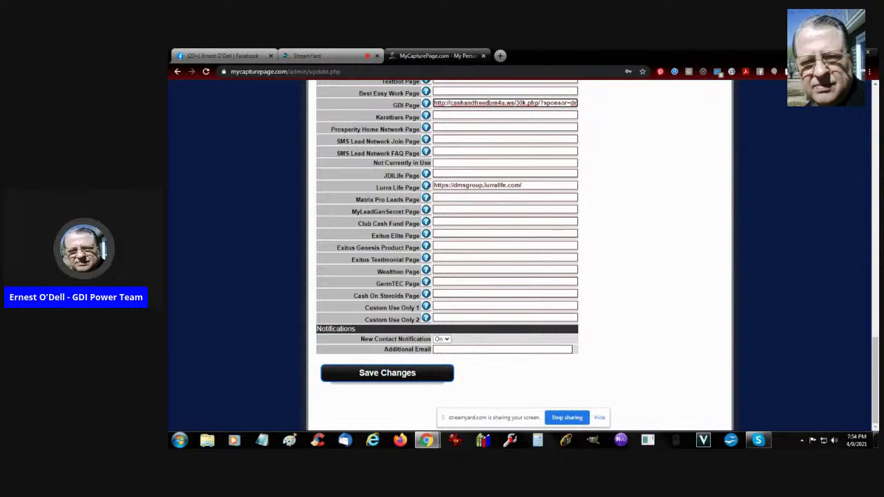
{"action": "triple_click", "coordinate": [490, 102]}
{"action": "key", "text": "ctrl+v"}
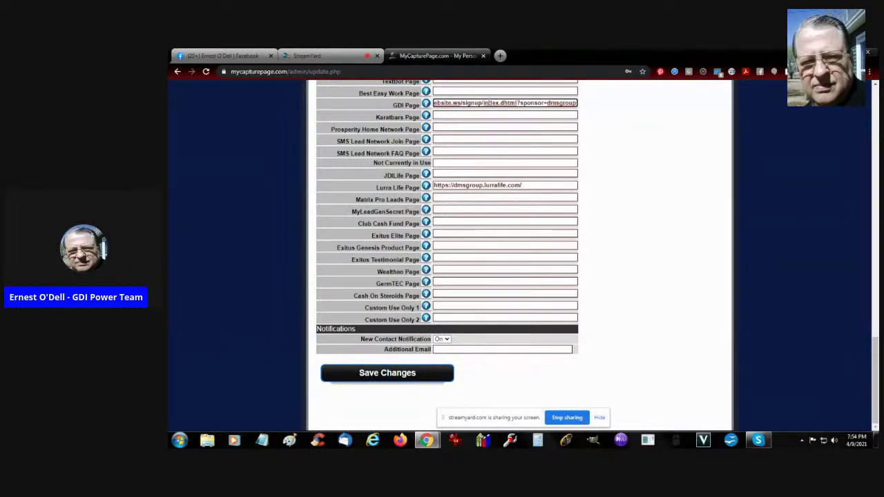
{"action": "key", "text": "Home"}
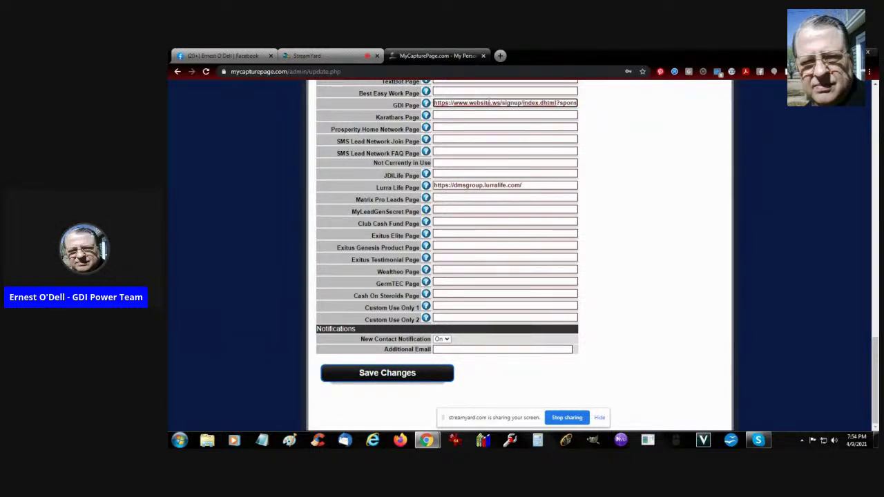
{"action": "left_click", "coordinate": [389, 373]}
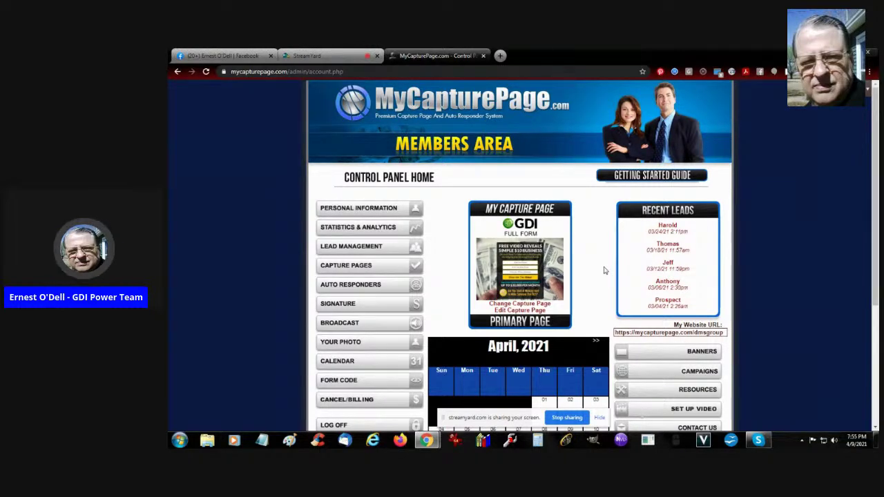
Open Capture Pages and scroll through templates like National Wealth Center, CTFO 2 and TextBot.ai.
{"action": "scroll", "coordinate": [605, 271], "scroll_direction": "down", "scroll_amount": 3}
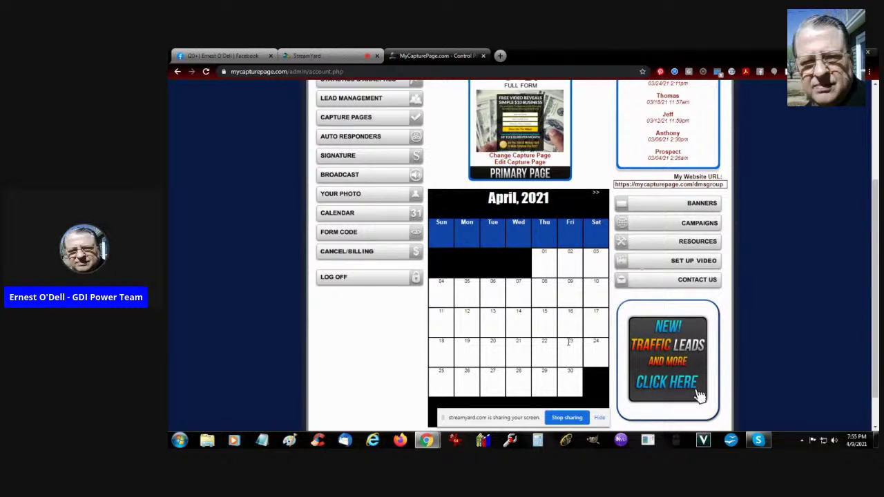
{"action": "scroll", "coordinate": [650, 345], "scroll_direction": "up", "scroll_amount": 3}
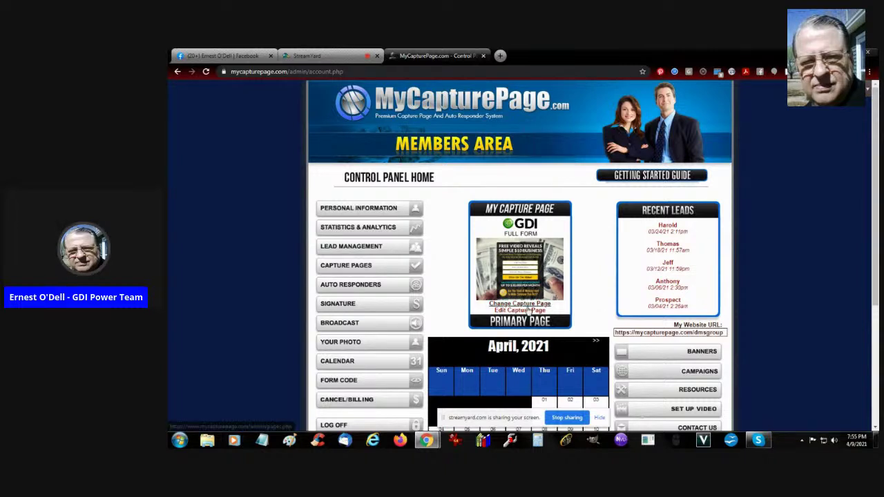
{"action": "left_click", "coordinate": [345, 265]}
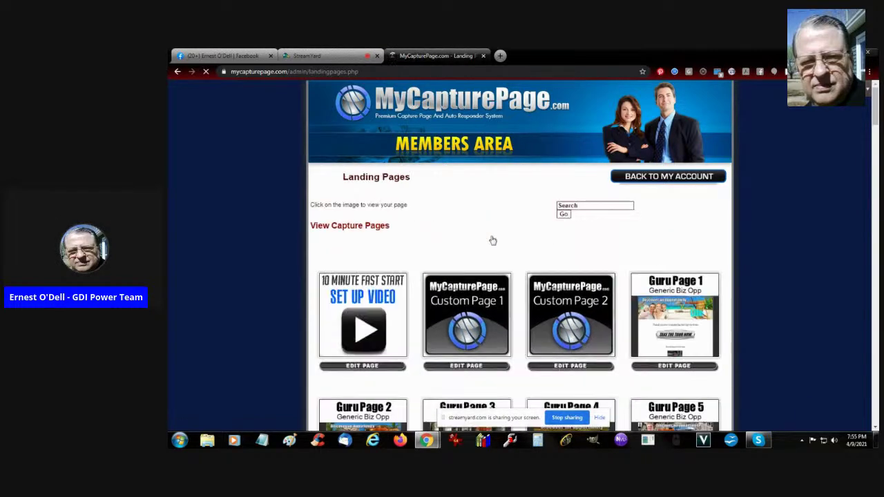
{"action": "scroll", "coordinate": [754, 276], "scroll_direction": "down", "scroll_amount": 5}
{"action": "scroll", "coordinate": [779, 278], "scroll_direction": "down", "scroll_amount": 10}
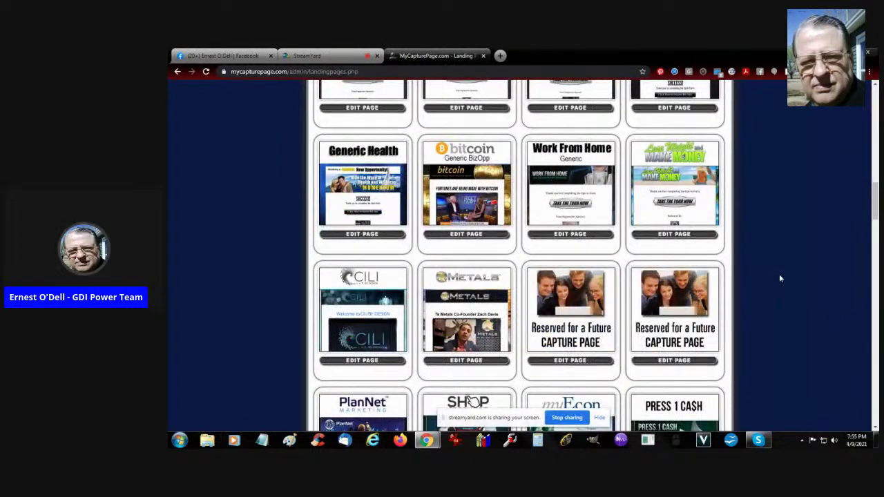
{"action": "scroll", "coordinate": [780, 278], "scroll_direction": "down", "scroll_amount": 2}
{"action": "scroll", "coordinate": [780, 278], "scroll_direction": "down", "scroll_amount": 4}
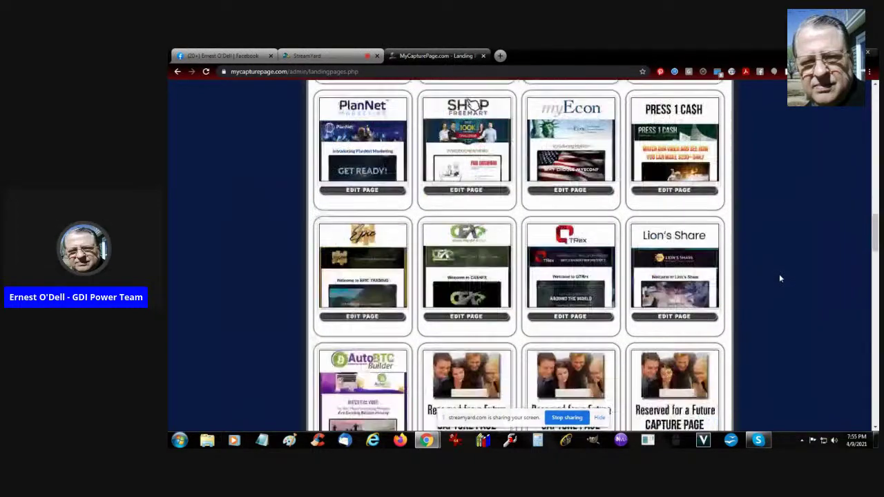
{"action": "scroll", "coordinate": [779, 278], "scroll_direction": "down", "scroll_amount": 3}
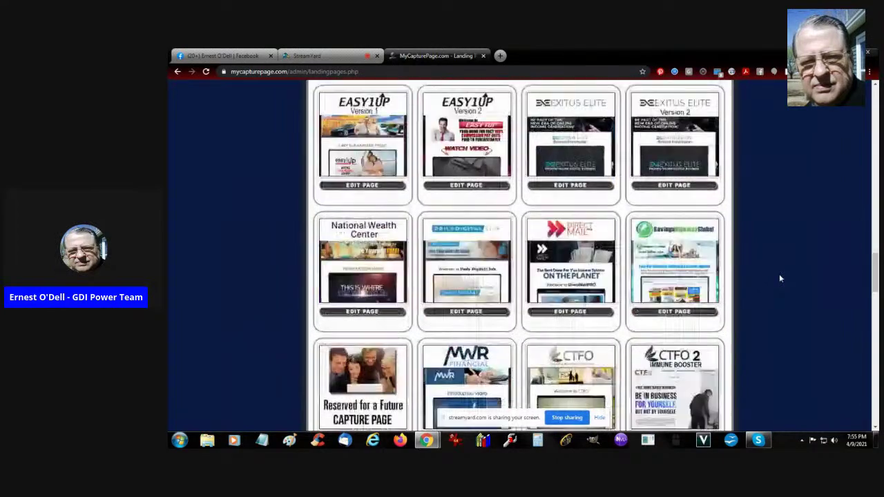
{"action": "scroll", "coordinate": [780, 278], "scroll_direction": "up", "scroll_amount": 1}
{"action": "scroll", "coordinate": [779, 278], "scroll_direction": "down", "scroll_amount": 2}
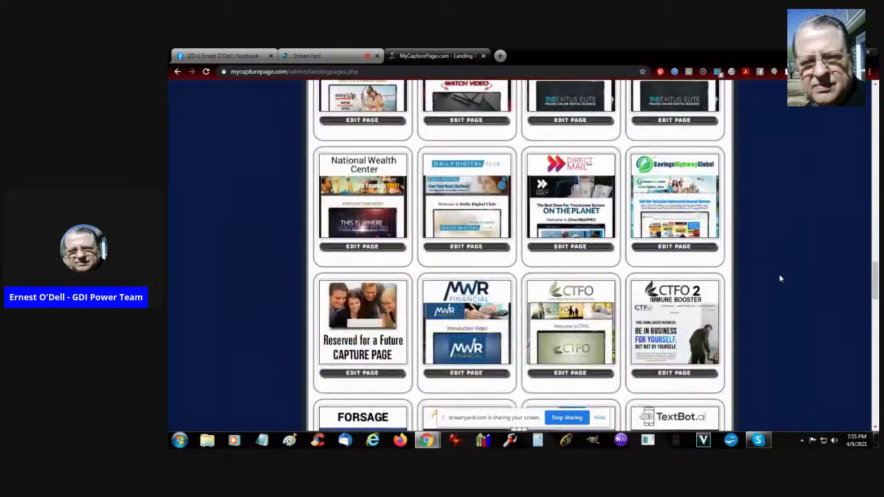
{"action": "scroll", "coordinate": [779, 278], "scroll_direction": "down", "scroll_amount": 5}
Preview the GDI Full Form landing page and click its Step 2 Get Started Today button.
{"action": "left_click", "coordinate": [677, 276]}
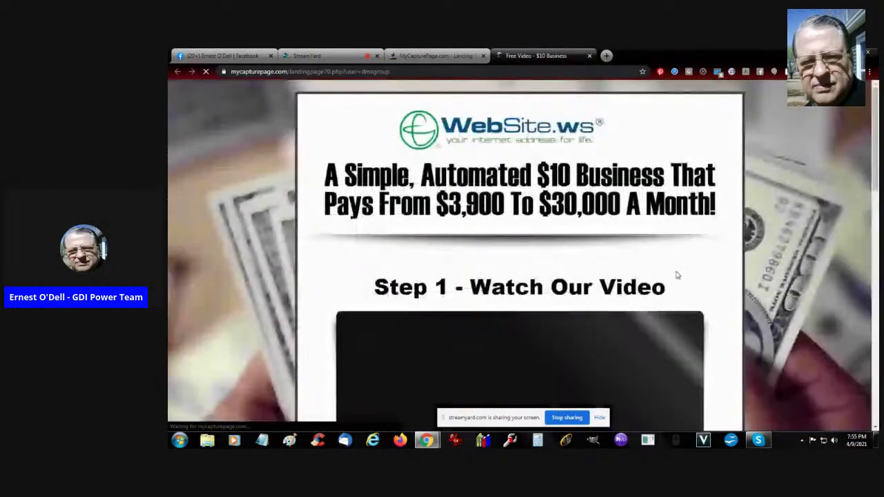
{"action": "scroll", "coordinate": [747, 263], "scroll_direction": "down", "scroll_amount": 4}
{"action": "scroll", "coordinate": [748, 263], "scroll_direction": "down", "scroll_amount": 4}
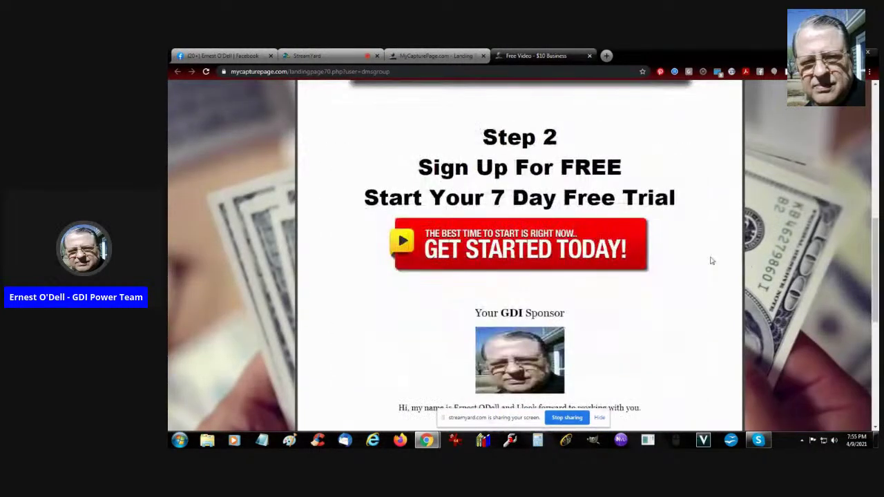
{"action": "scroll", "coordinate": [709, 259], "scroll_direction": "up", "scroll_amount": 4}
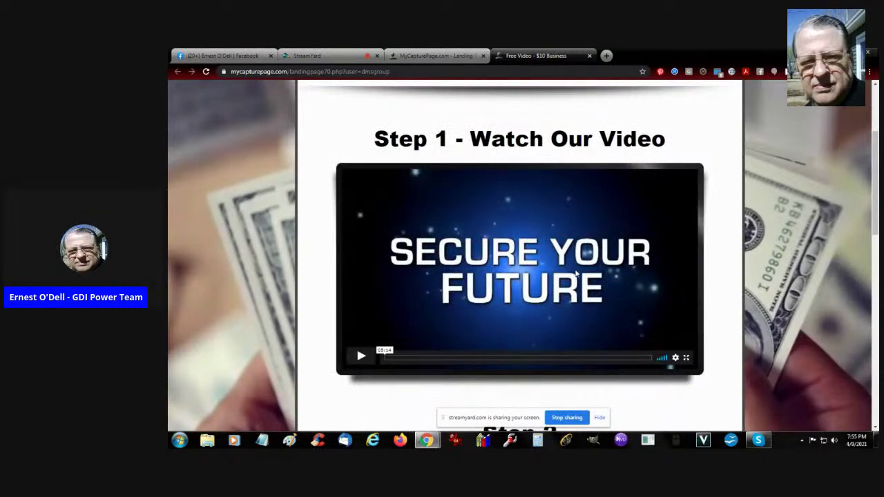
{"action": "scroll", "coordinate": [612, 269], "scroll_direction": "down", "scroll_amount": 2}
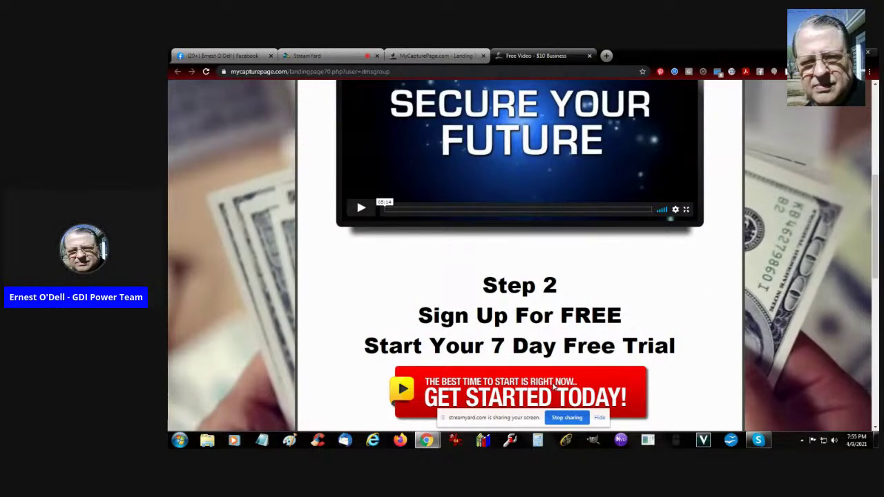
{"action": "left_click", "coordinate": [553, 388]}
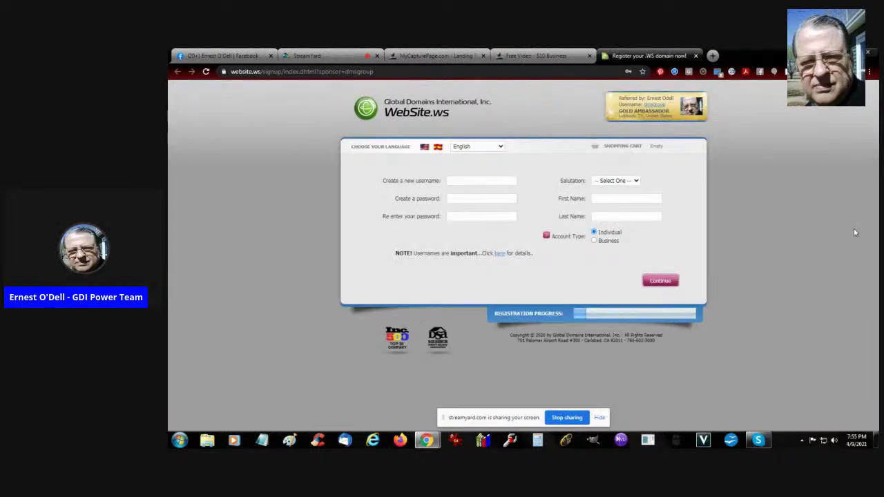
Check the resulting WebSite.ws signup form, close it, and return to the Landing Pages list.
{"action": "left_click", "coordinate": [546, 55]}
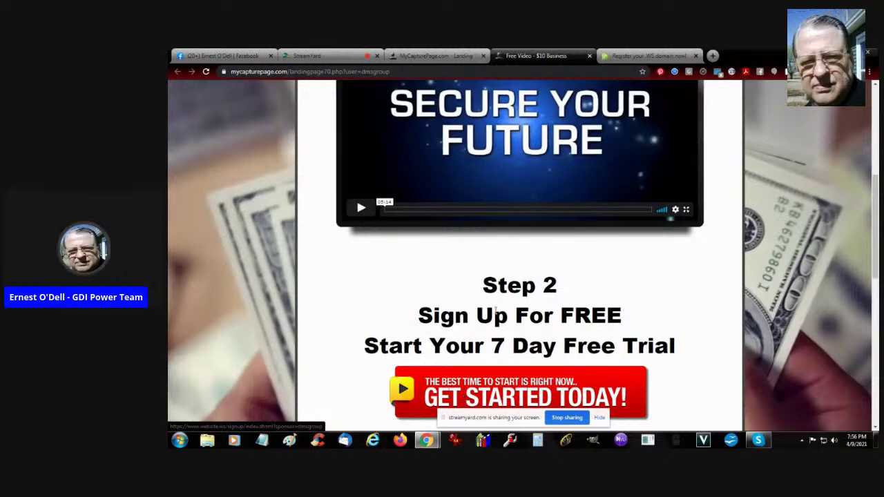
{"action": "left_click", "coordinate": [620, 55]}
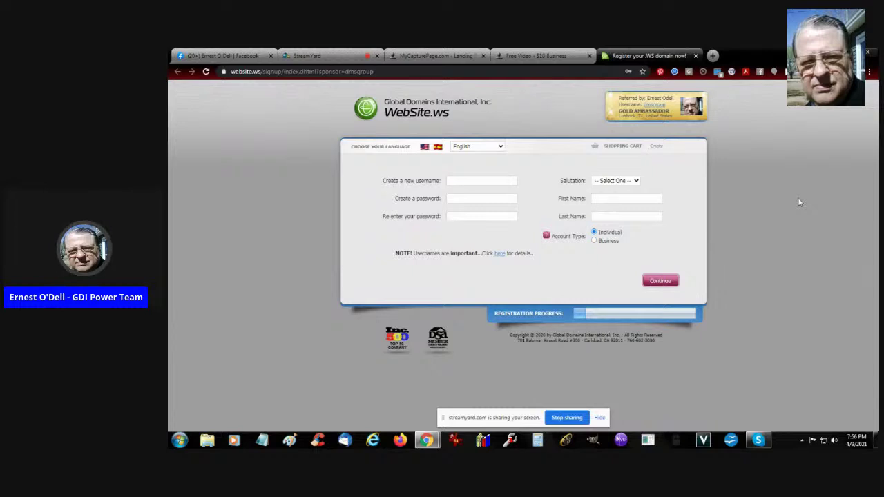
{"action": "left_click", "coordinate": [696, 56]}
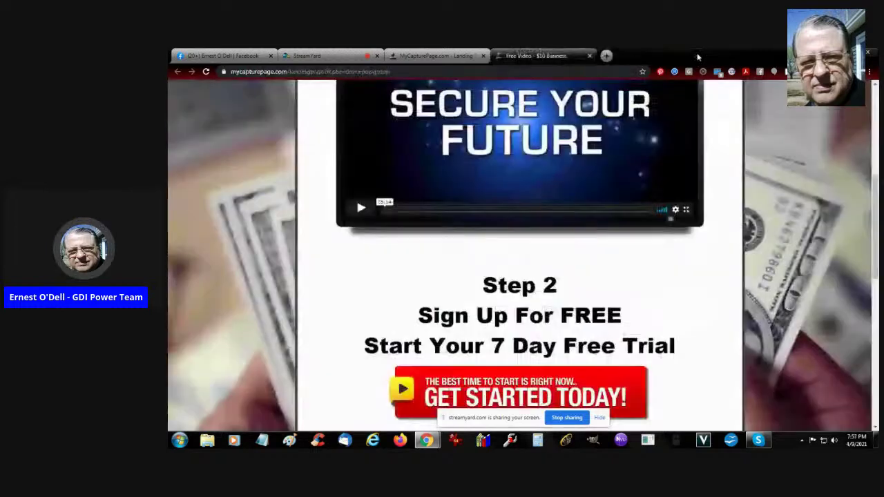
{"action": "left_click", "coordinate": [436, 56]}
{"action": "scroll", "coordinate": [663, 315], "scroll_direction": "up", "scroll_amount": 10}
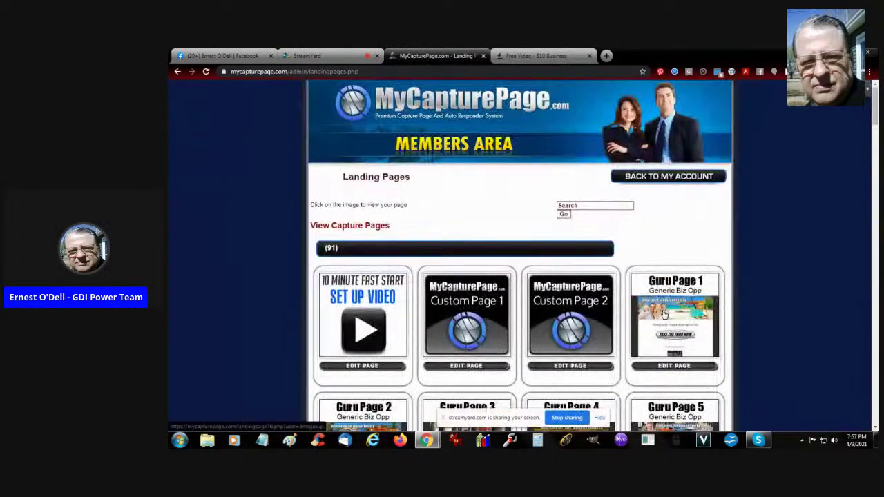
Close the Free Video preview tab, go back to the account control panel and log off.
{"action": "left_click", "coordinate": [299, 73]}
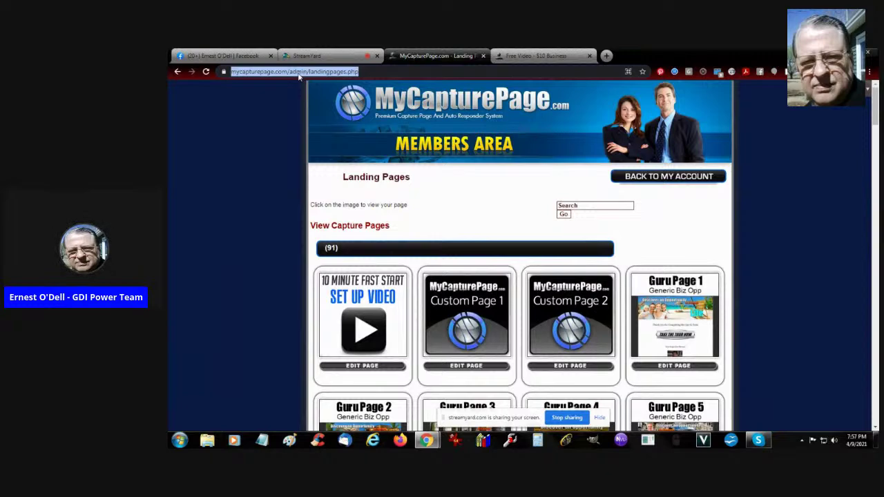
{"action": "left_click", "coordinate": [299, 73]}
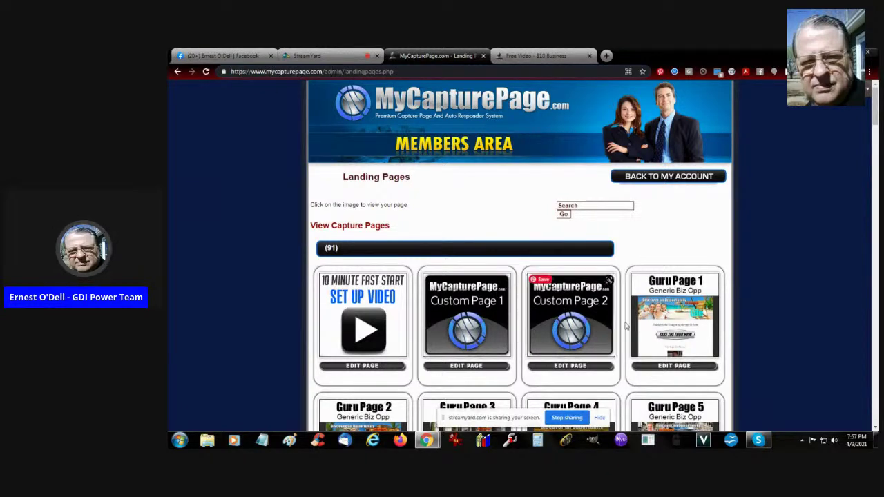
{"action": "left_click", "coordinate": [589, 55]}
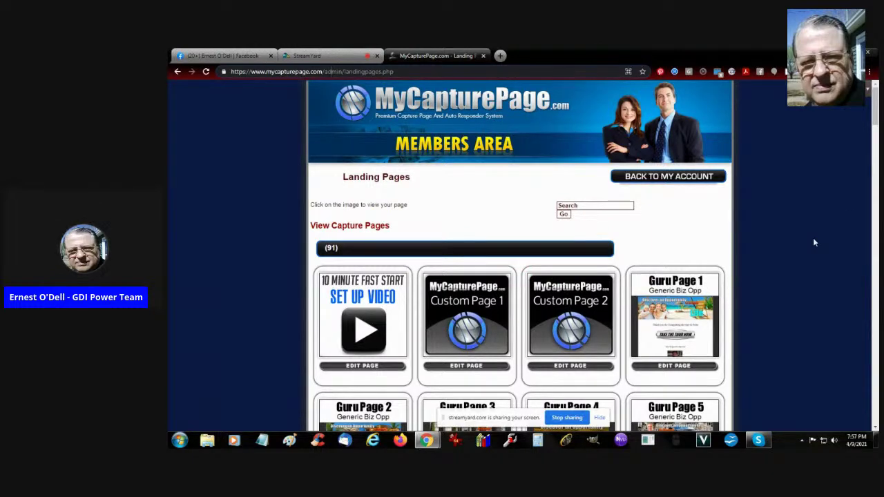
{"action": "left_click", "coordinate": [678, 178]}
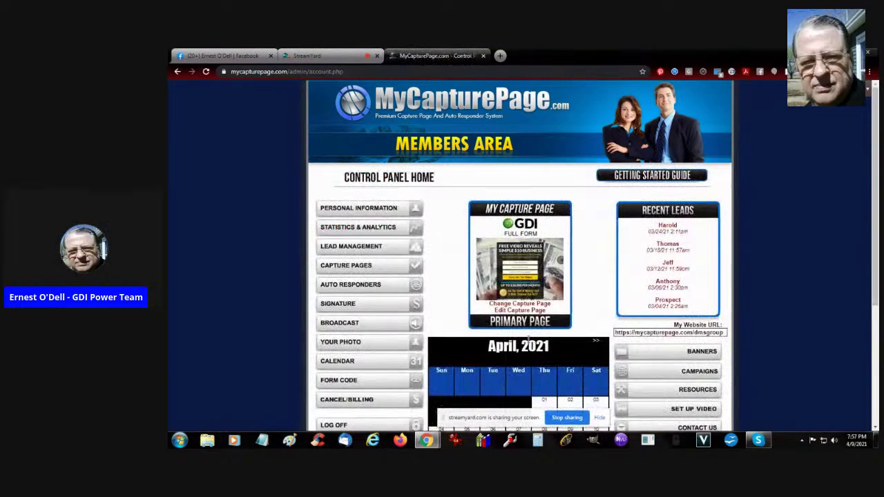
{"action": "left_click", "coordinate": [357, 430]}
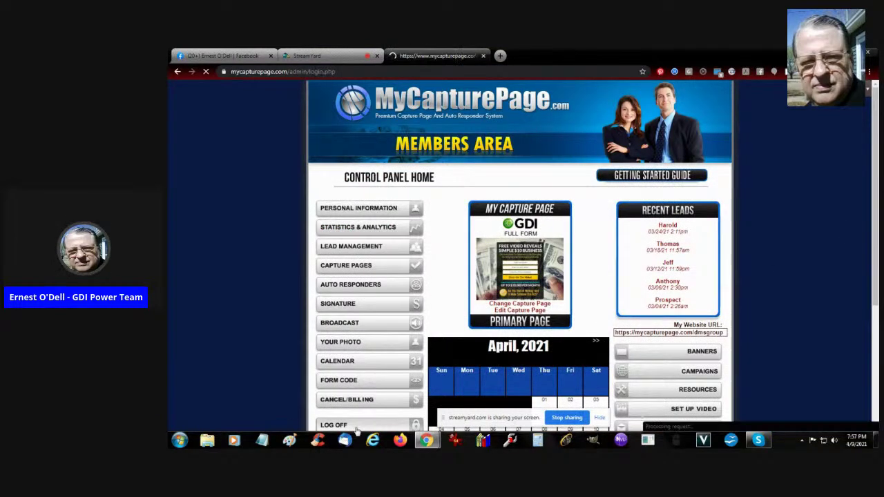
Reopen MyCapturePage from Speed Dial, go to Sign Up and choose the $19.95/month membership.
{"action": "left_click", "coordinate": [482, 55]}
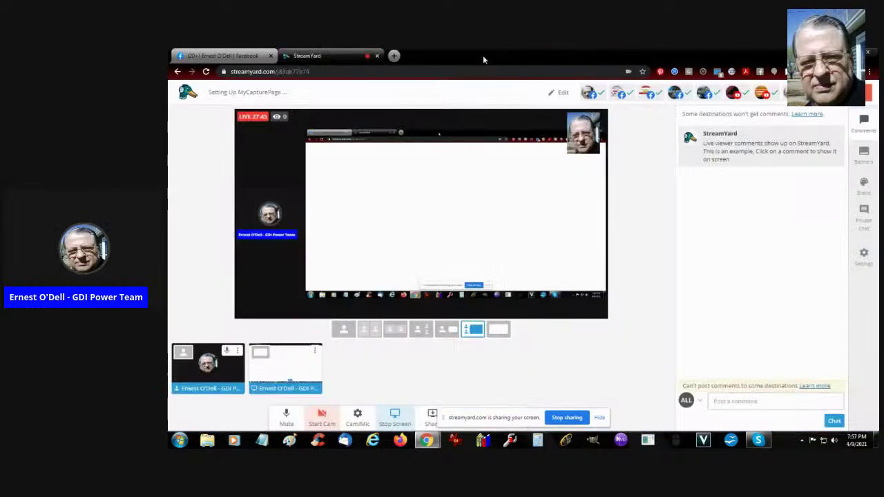
{"action": "left_click", "coordinate": [393, 55]}
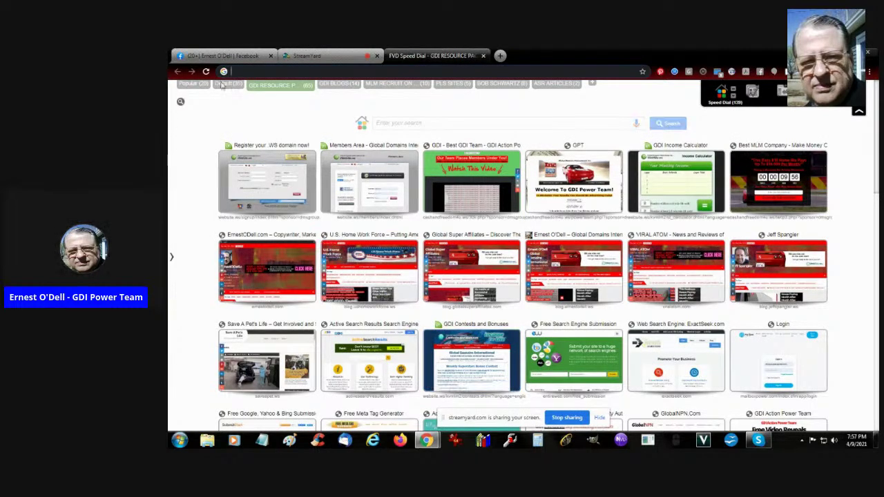
{"action": "left_click", "coordinate": [231, 84]}
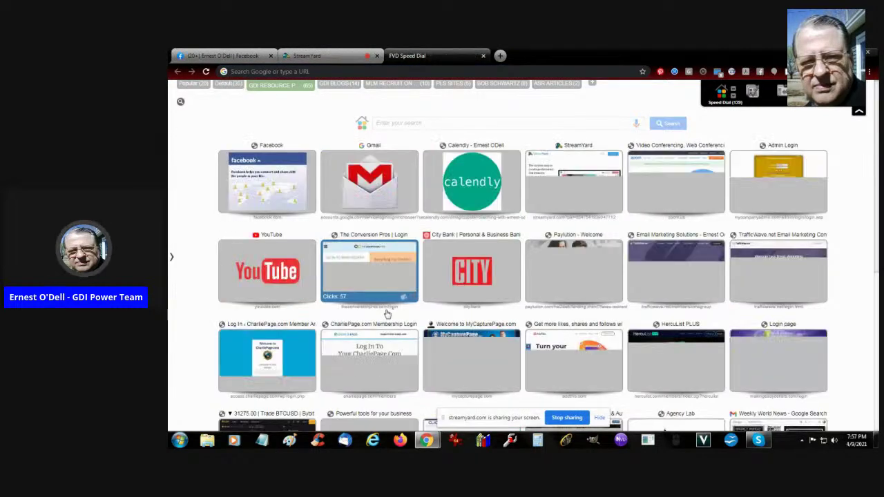
{"action": "left_click", "coordinate": [487, 361]}
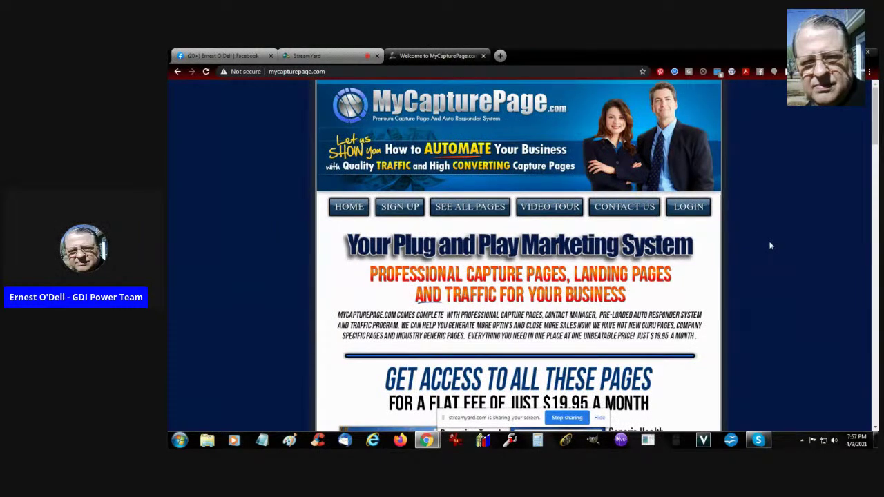
{"action": "left_click", "coordinate": [395, 208]}
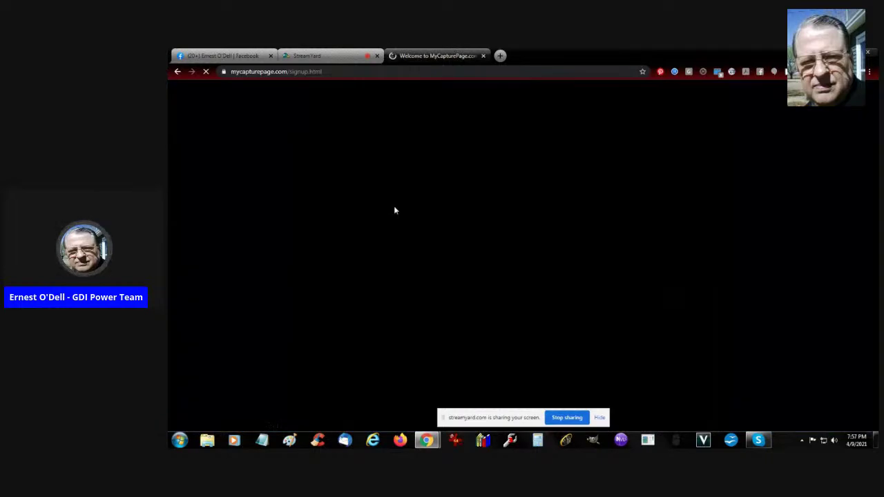
{"action": "scroll", "coordinate": [703, 240], "scroll_direction": "down", "scroll_amount": 10}
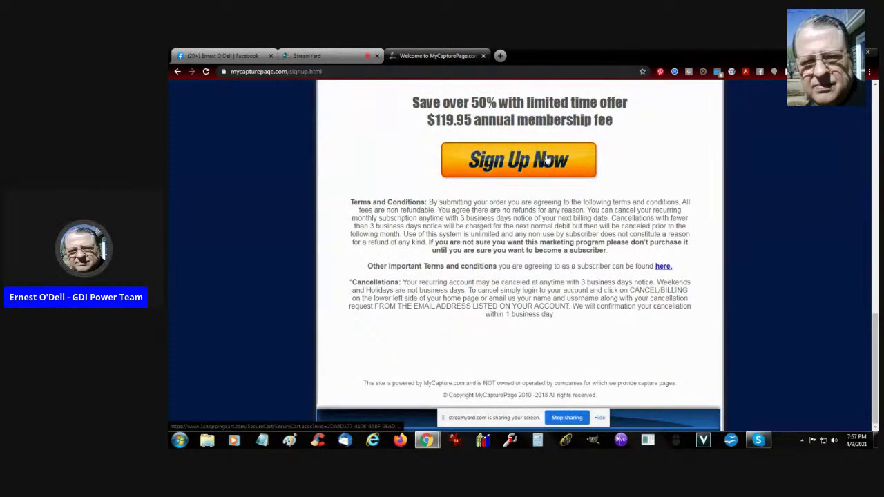
{"action": "scroll", "coordinate": [566, 174], "scroll_direction": "up", "scroll_amount": 3}
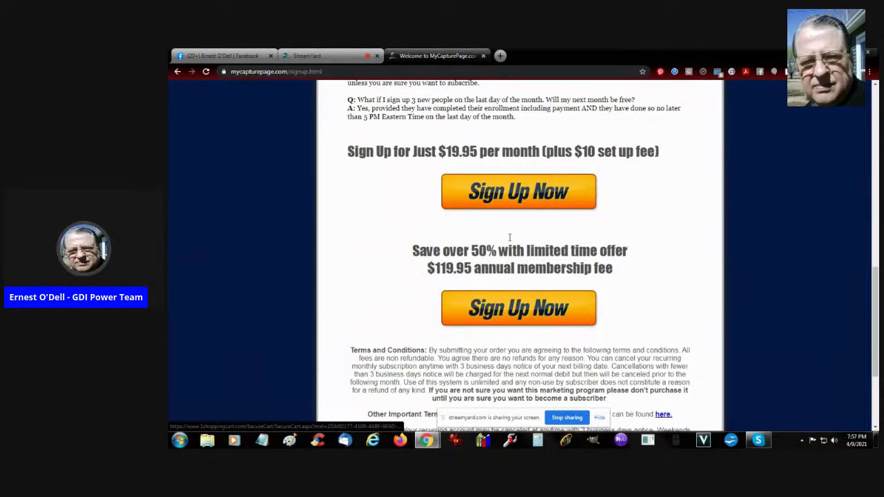
{"action": "left_click", "coordinate": [499, 198]}
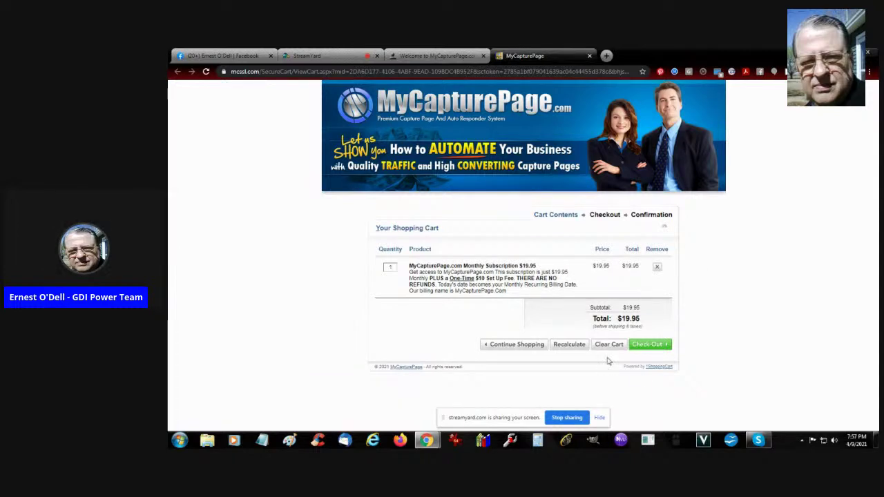
Proceed to checkout and review the billing form's card types, leaving Visa selected.
{"action": "left_click", "coordinate": [653, 344]}
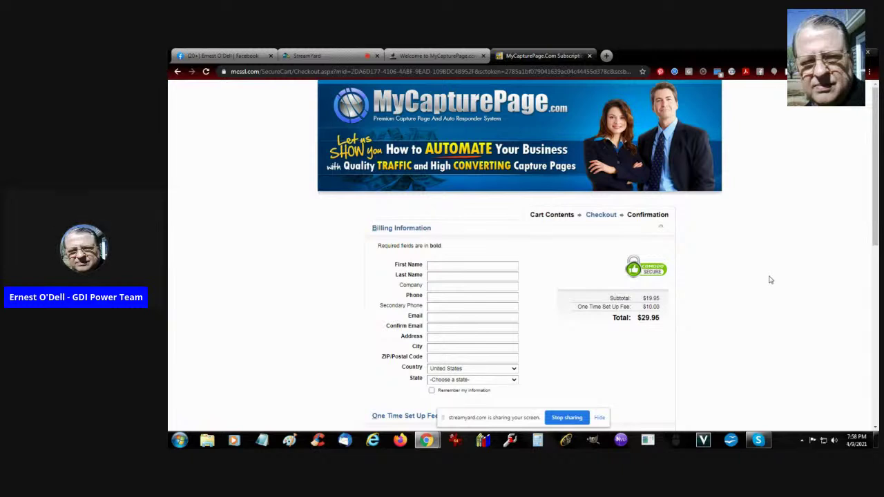
{"action": "scroll", "coordinate": [771, 280], "scroll_direction": "down", "scroll_amount": 2}
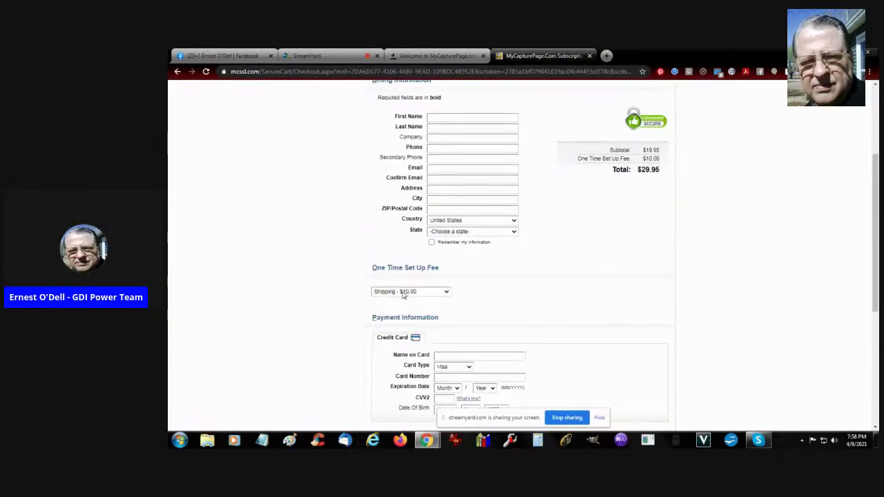
{"action": "scroll", "coordinate": [640, 268], "scroll_direction": "down", "scroll_amount": 2}
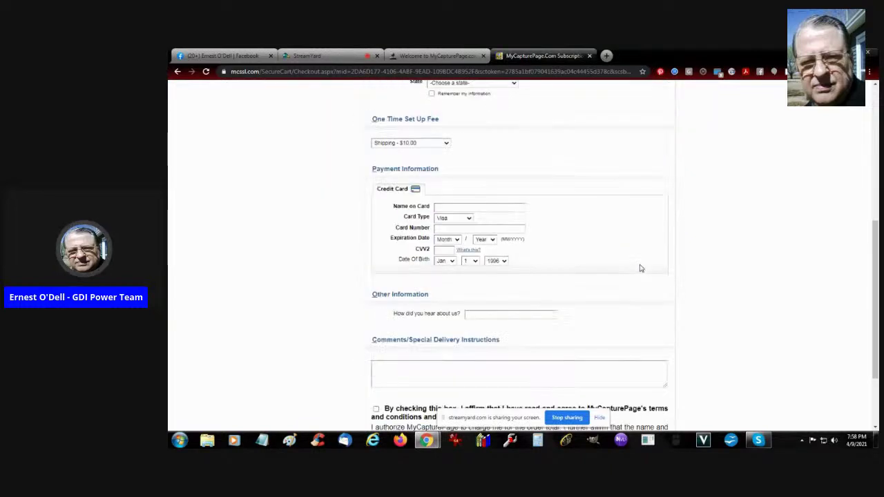
{"action": "left_click", "coordinate": [458, 220]}
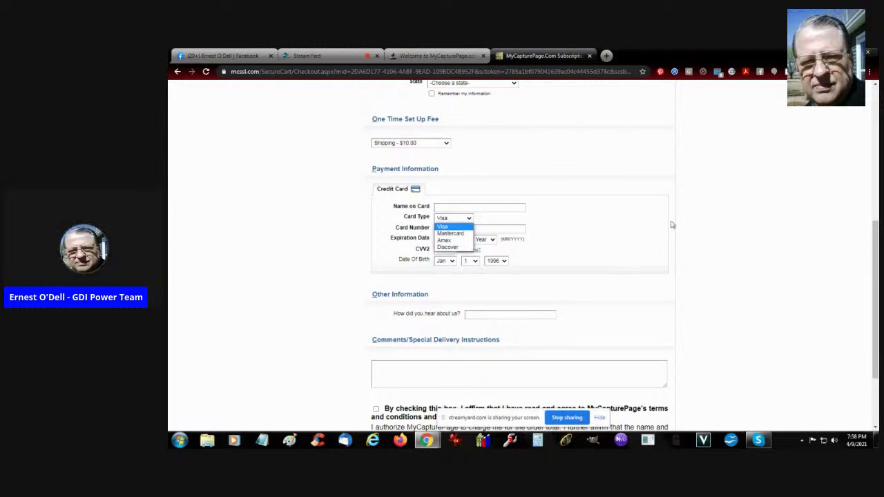
{"action": "left_click", "coordinate": [737, 224]}
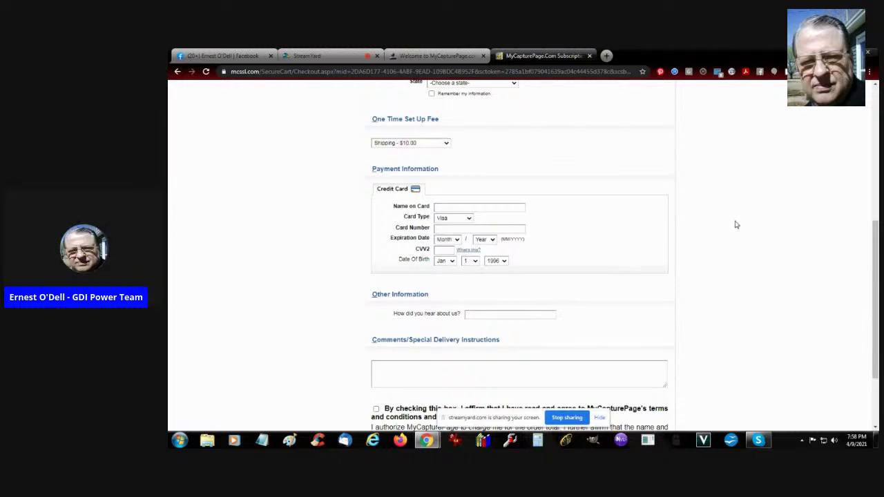
Enter the referrer's name as the answer to 'How did you hear about us?'.
{"action": "left_click", "coordinate": [486, 315]}
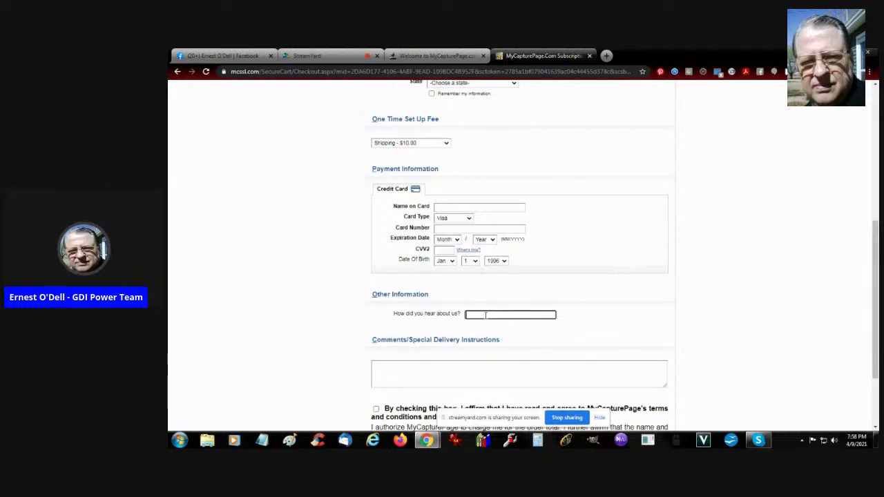
{"action": "scroll", "coordinate": [732, 255], "scroll_direction": "down", "scroll_amount": 3}
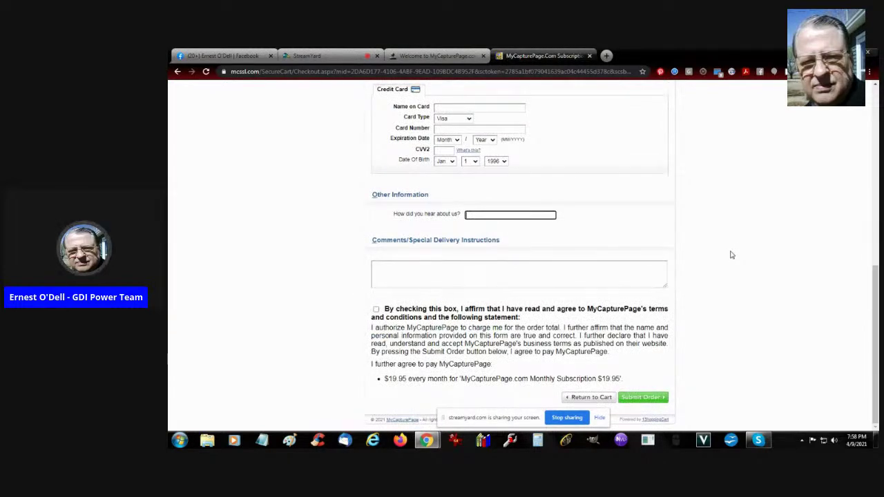
{"action": "type", "text": "Ernest ODell dmsgroup"}
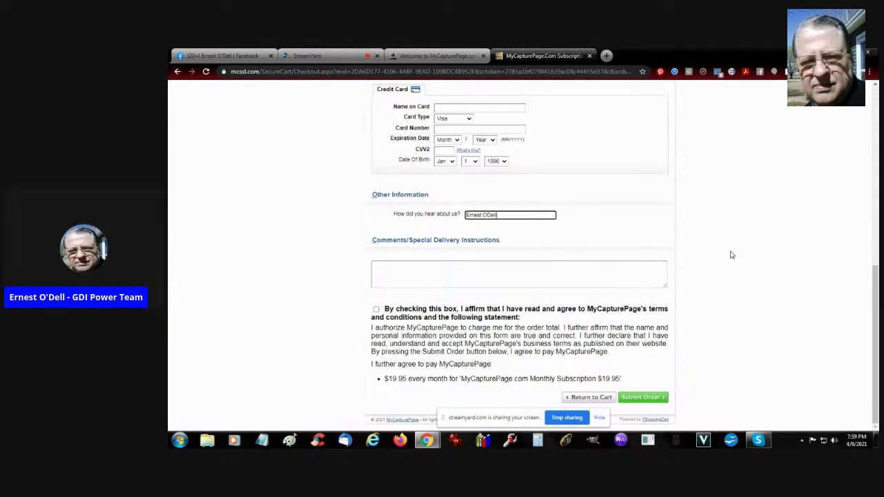
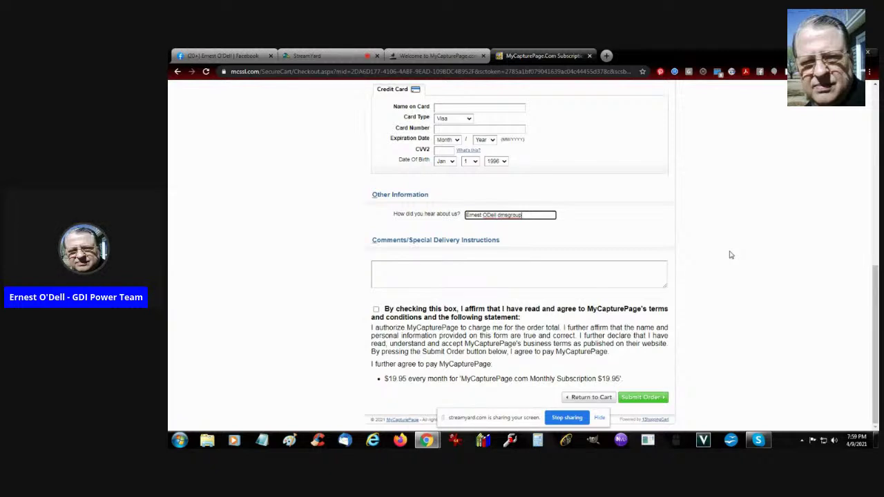
Close the Subscription checkout tab, returning to the $19.95 monthly and $119.95 annual offers.
{"action": "scroll", "coordinate": [731, 255], "scroll_direction": "up", "scroll_amount": 10}
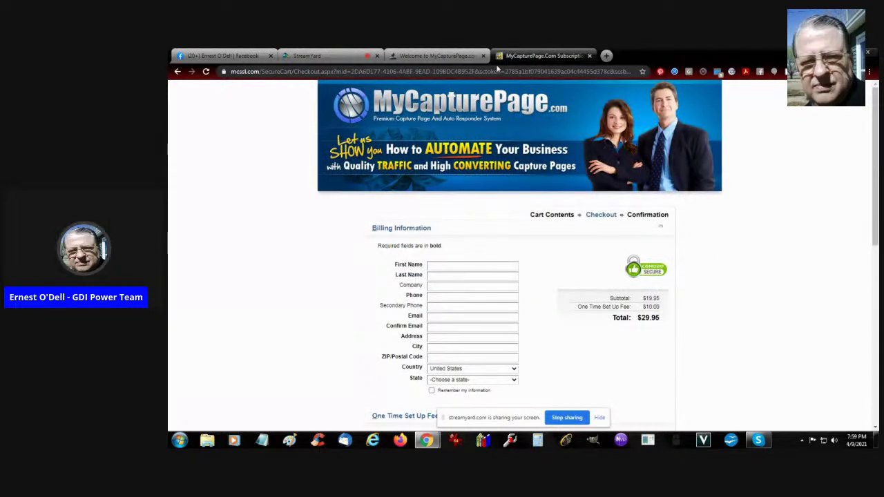
{"action": "left_click", "coordinate": [589, 55]}
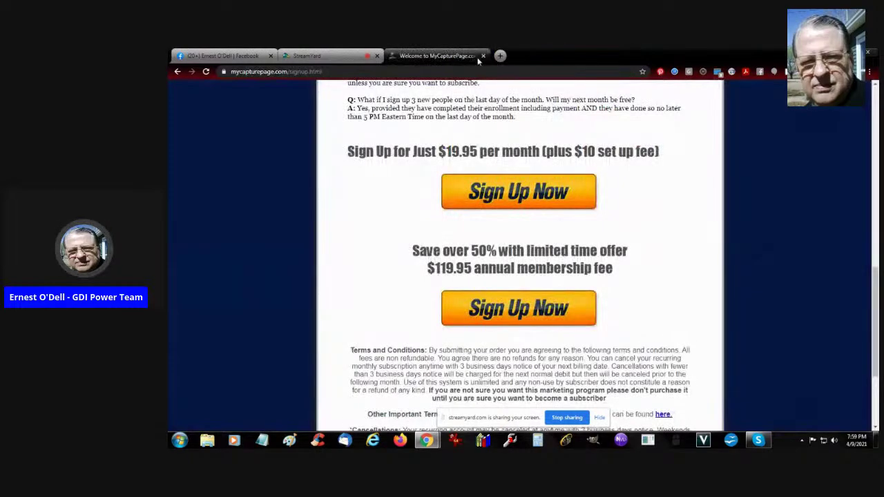
Open the home page, scroll through its capture page features, then return to the top.
{"action": "scroll", "coordinate": [417, 163], "scroll_direction": "up", "scroll_amount": 10}
{"action": "left_click", "coordinate": [357, 207]}
{"action": "scroll", "coordinate": [791, 216], "scroll_direction": "down", "scroll_amount": 5}
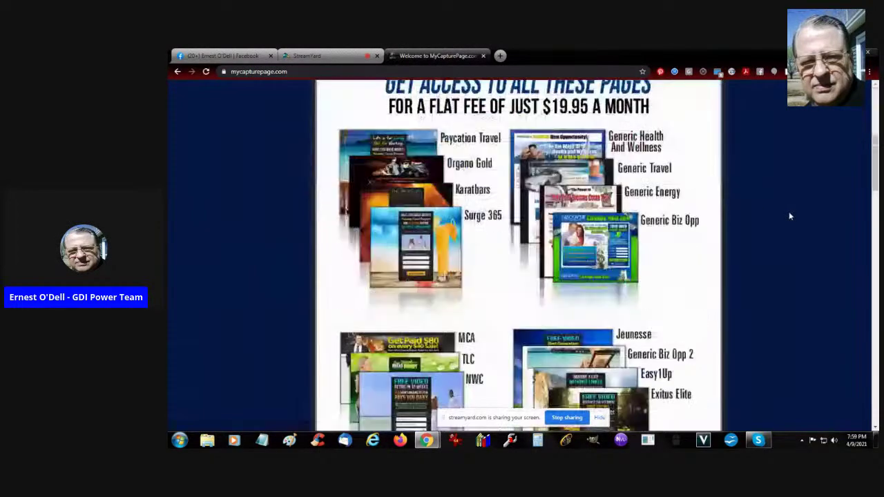
{"action": "scroll", "coordinate": [790, 216], "scroll_direction": "down", "scroll_amount": 6}
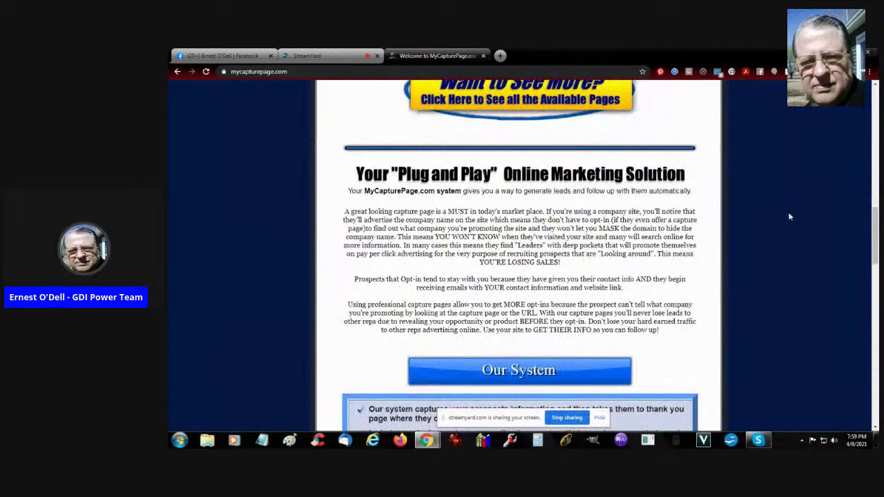
{"action": "scroll", "coordinate": [789, 217], "scroll_direction": "down", "scroll_amount": 10}
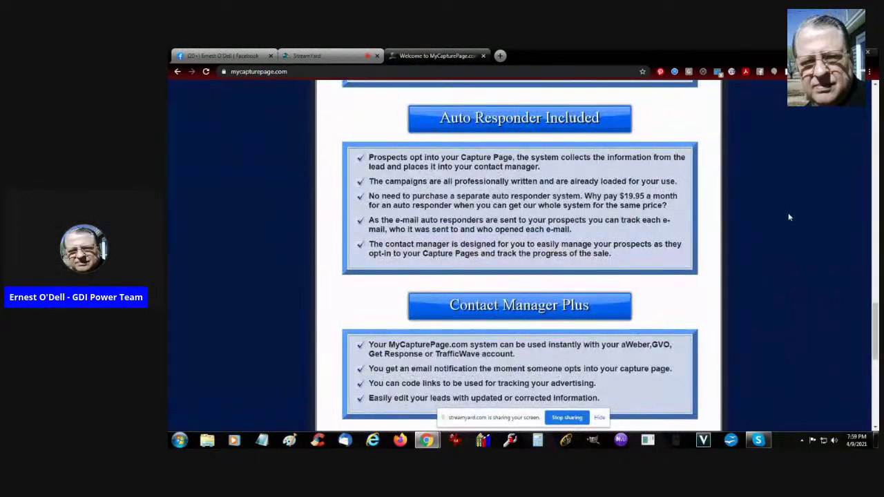
{"action": "scroll", "coordinate": [610, 218], "scroll_direction": "down", "scroll_amount": 4}
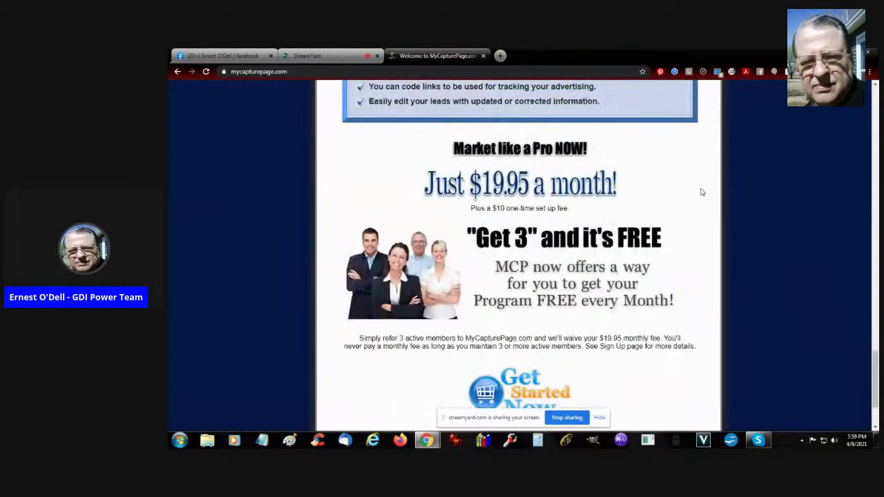
{"action": "scroll", "coordinate": [621, 210], "scroll_direction": "up", "scroll_amount": 2}
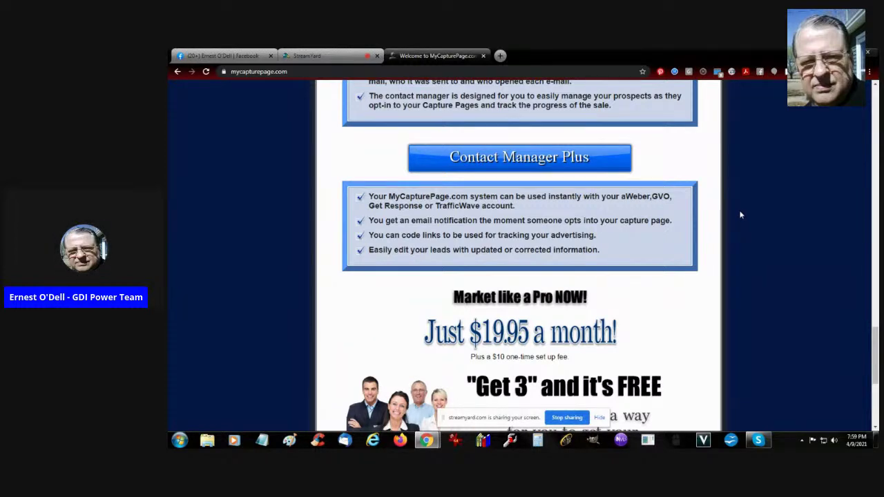
{"action": "key", "text": "Home"}
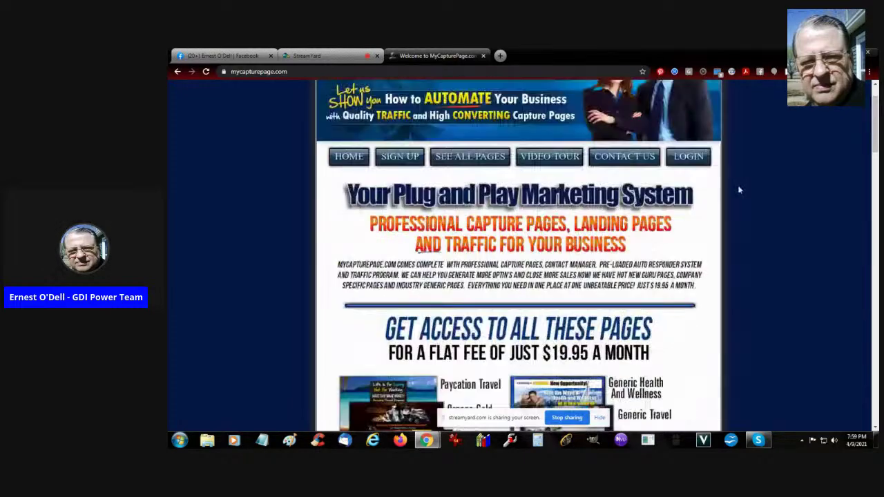
Log into the members area and browse the AUTO RESPONDERS message groups list.
{"action": "left_click", "coordinate": [695, 206]}
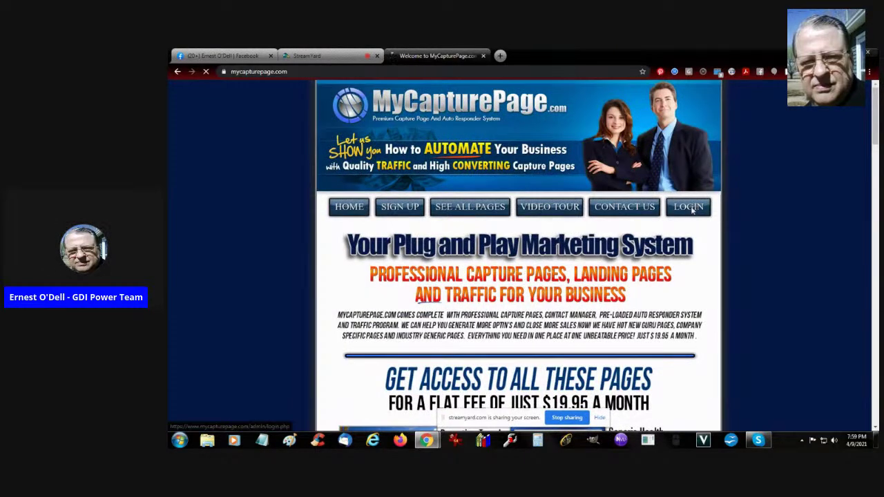
{"action": "left_click", "coordinate": [379, 239]}
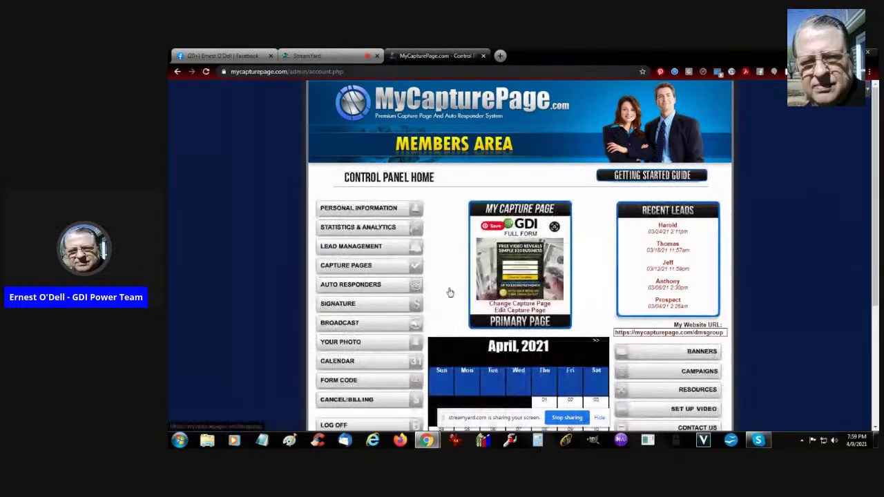
{"action": "left_click", "coordinate": [348, 288]}
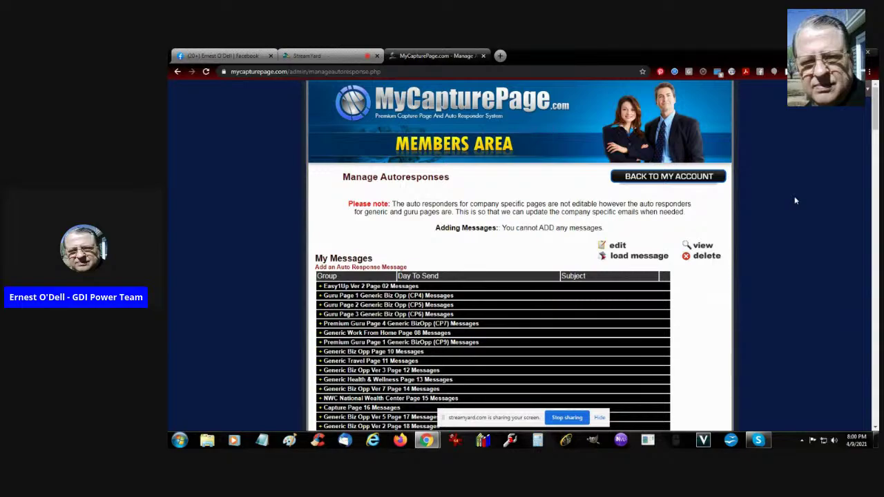
{"action": "scroll", "coordinate": [795, 201], "scroll_direction": "down", "scroll_amount": 20}
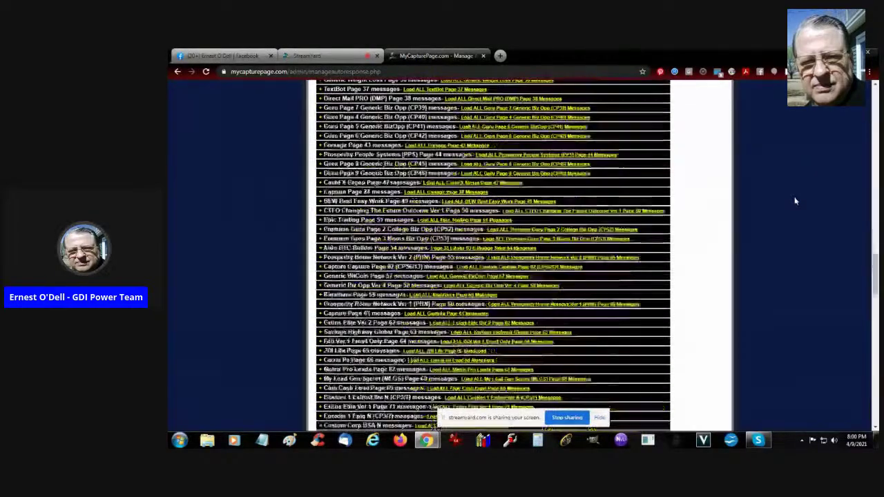
{"action": "scroll", "coordinate": [795, 201], "scroll_direction": "up", "scroll_amount": 20}
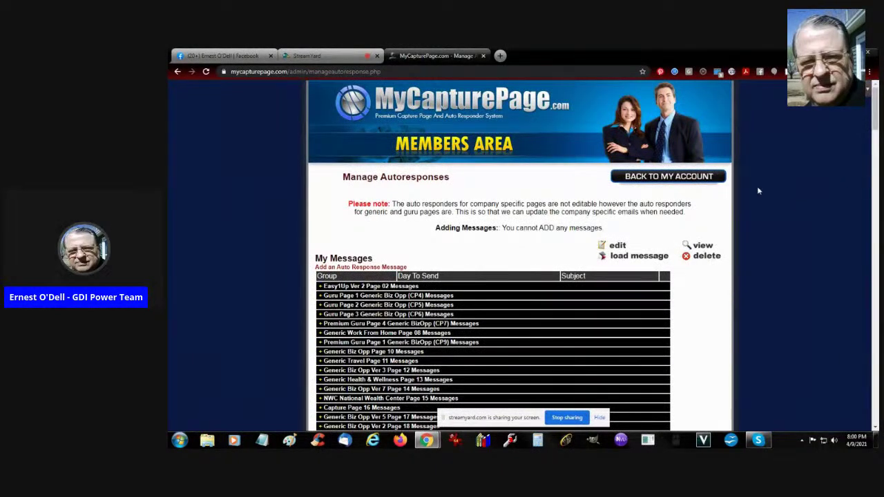
{"action": "mouse_move", "coordinate": [680, 182]}
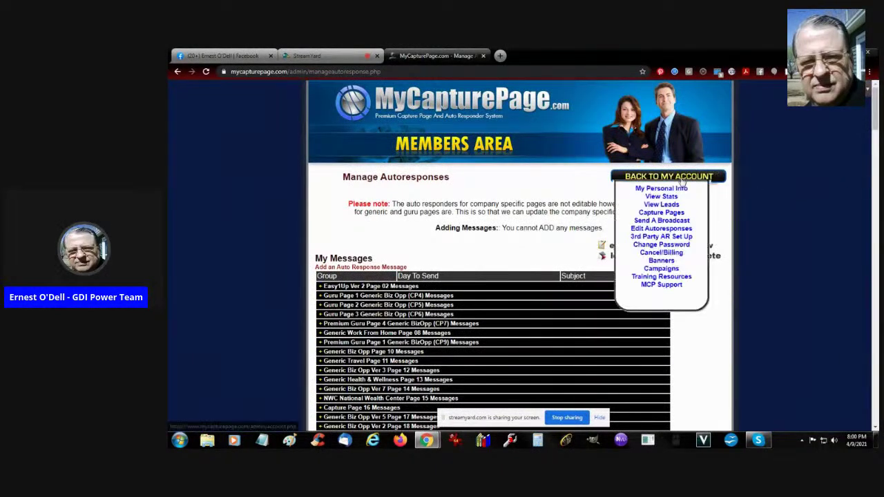
{"action": "left_click", "coordinate": [684, 238]}
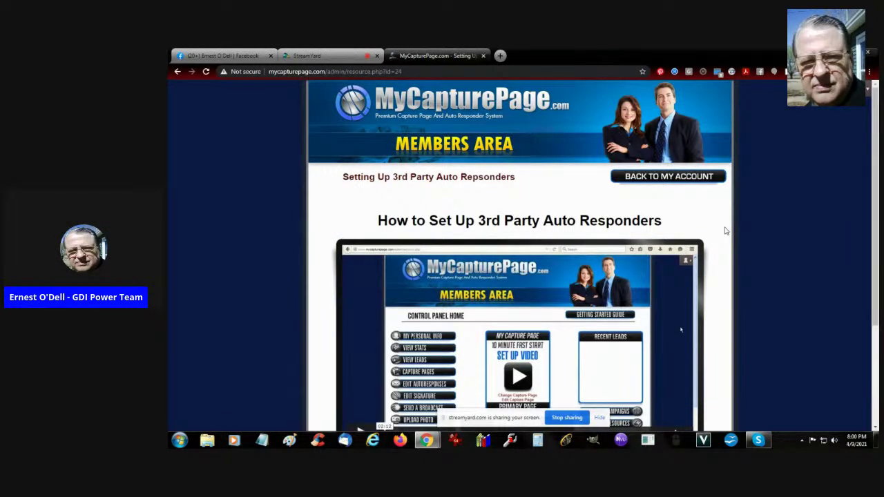
{"action": "scroll", "coordinate": [725, 230], "scroll_direction": "down", "scroll_amount": 2}
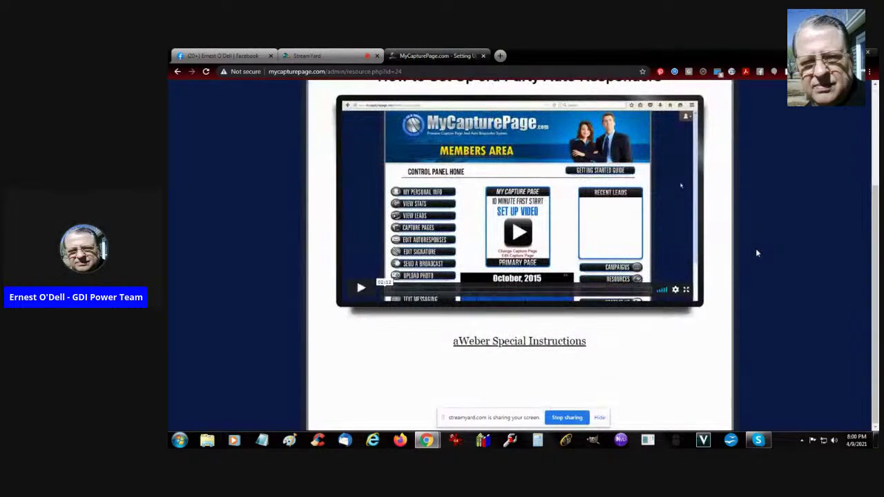
{"action": "scroll", "coordinate": [757, 253], "scroll_direction": "up", "scroll_amount": 2}
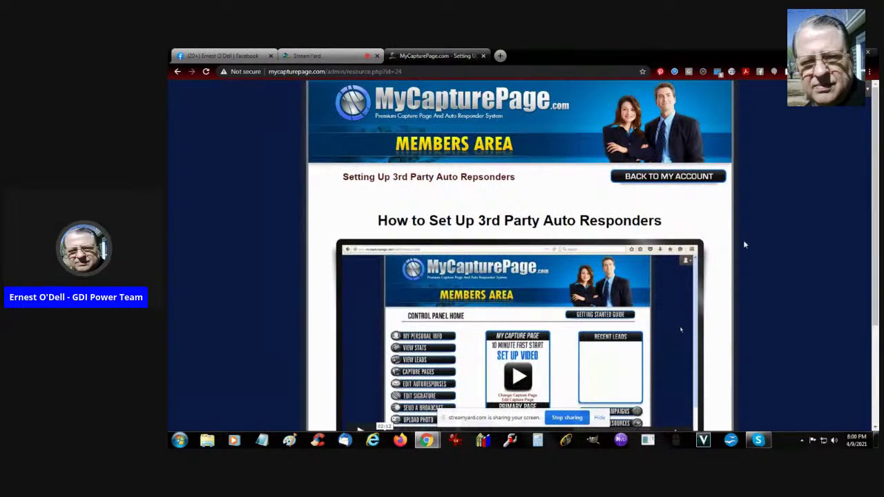
{"action": "mouse_move", "coordinate": [668, 177]}
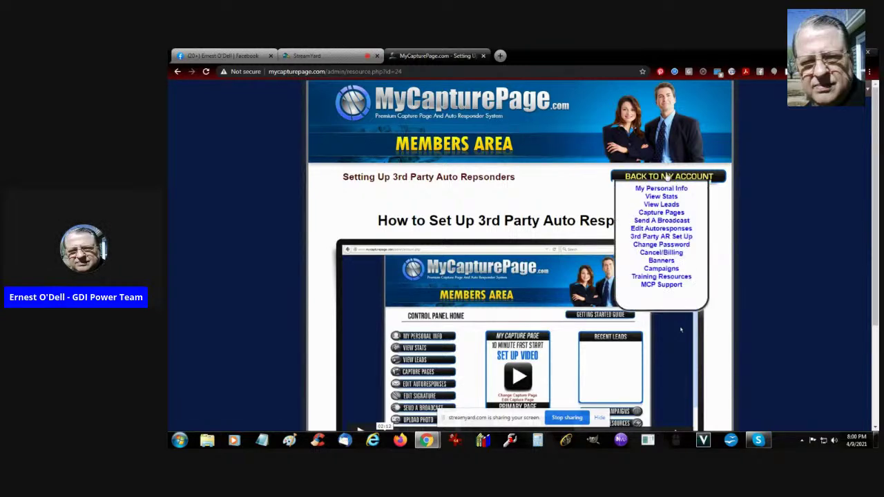
{"action": "scroll", "coordinate": [561, 337], "scroll_direction": "down", "scroll_amount": 2}
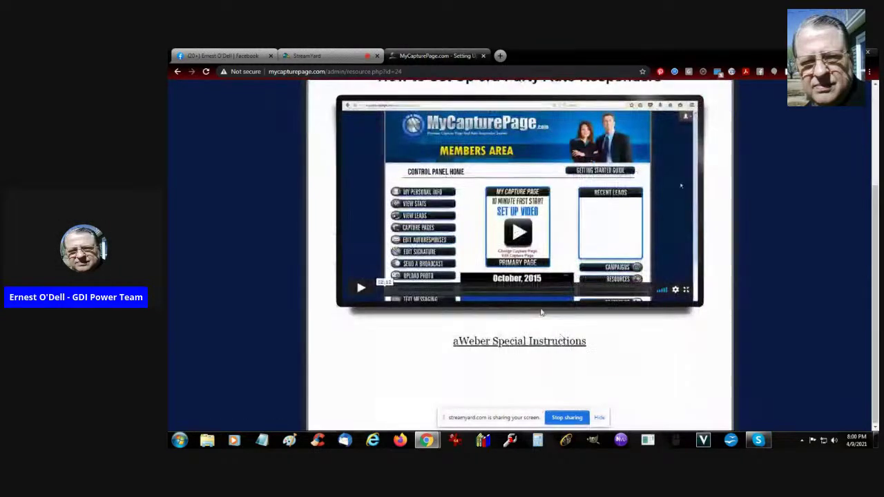
{"action": "left_click", "coordinate": [516, 237]}
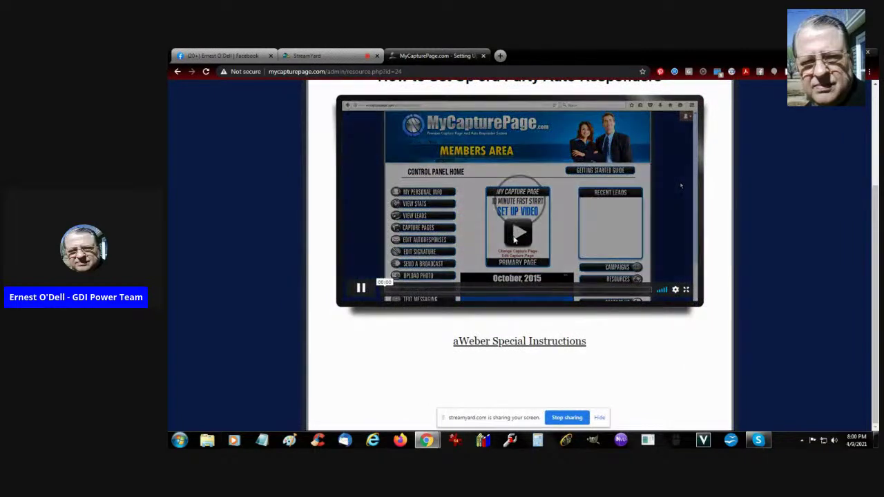
{"action": "left_click", "coordinate": [515, 233]}
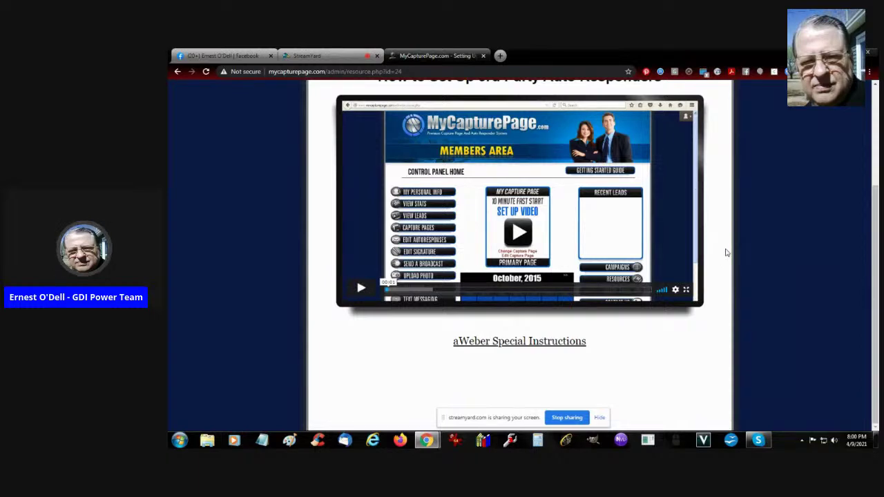
{"action": "left_click", "coordinate": [563, 342]}
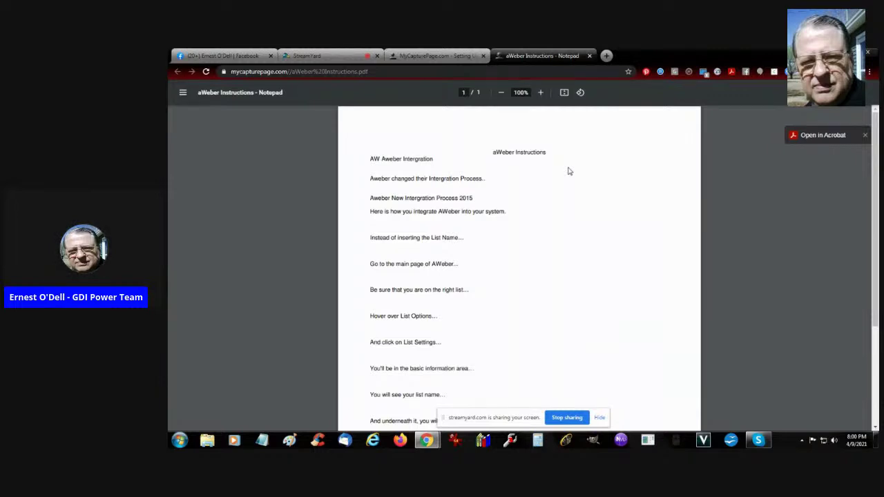
{"action": "scroll", "coordinate": [506, 249], "scroll_direction": "down", "scroll_amount": 4}
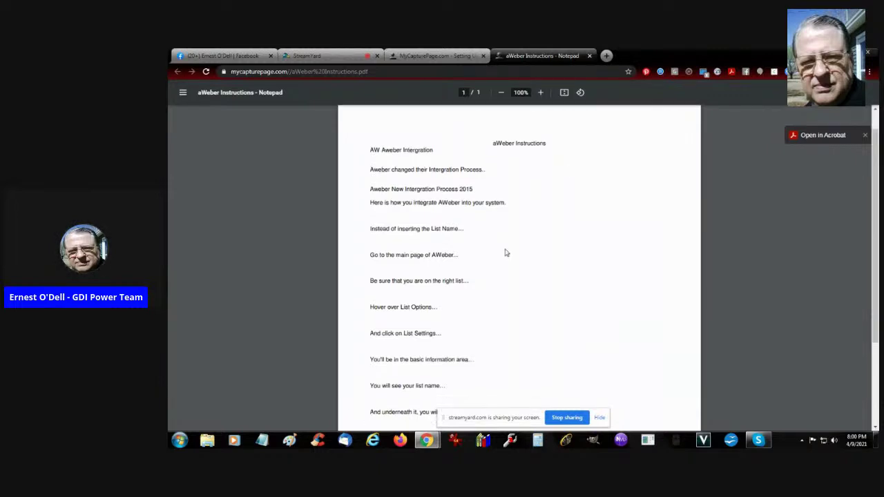
{"action": "scroll", "coordinate": [601, 236], "scroll_direction": "up", "scroll_amount": 3}
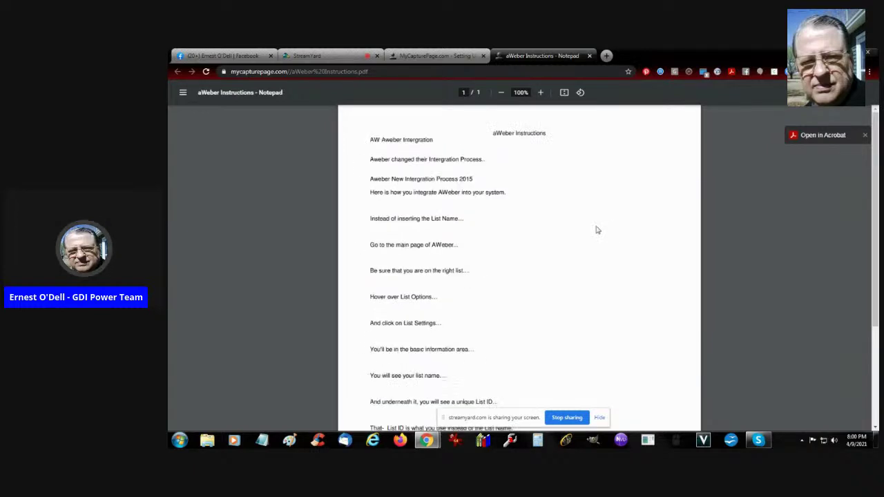
{"action": "scroll", "coordinate": [579, 217], "scroll_direction": "down", "scroll_amount": 4}
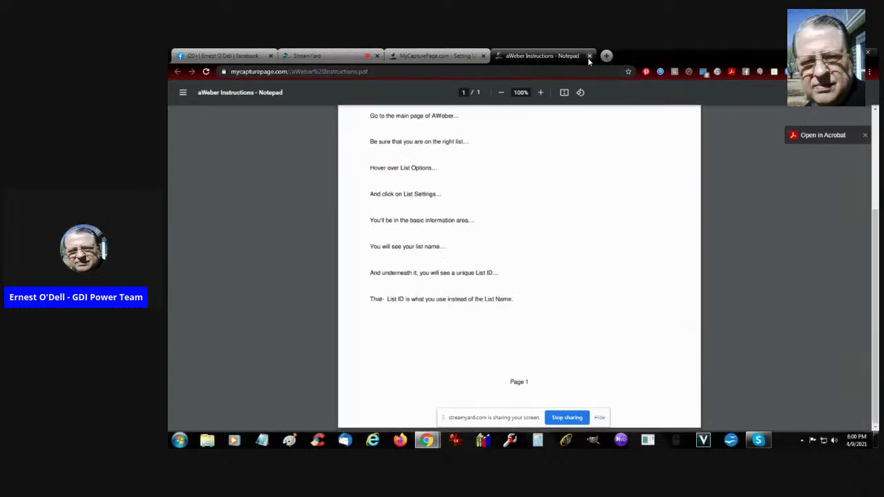
{"action": "left_click", "coordinate": [590, 55]}
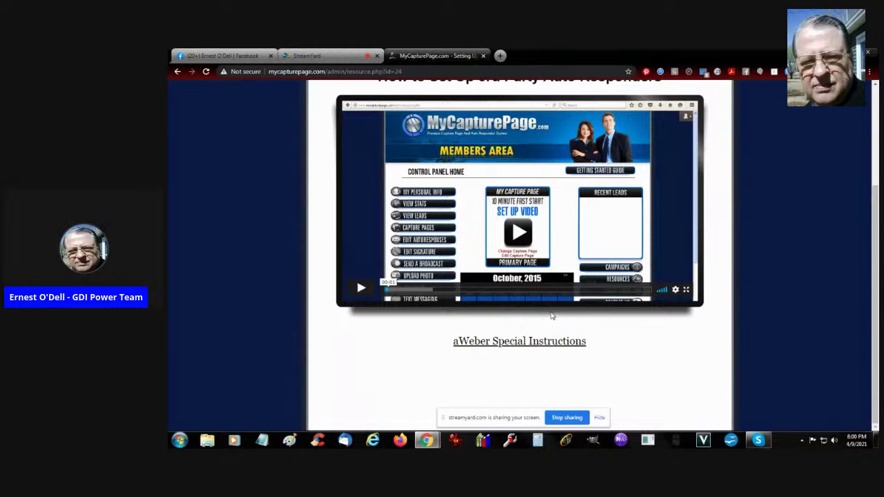
{"action": "scroll", "coordinate": [723, 237], "scroll_direction": "up", "scroll_amount": 4}
{"action": "mouse_move", "coordinate": [666, 178]}
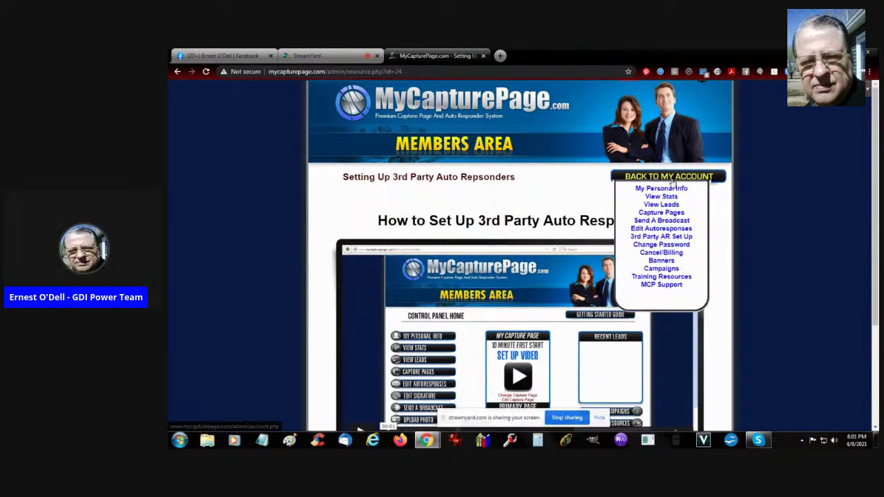
Scroll through the My Personal Info form, then open the 91-page Capture Pages gallery.
{"action": "left_click", "coordinate": [663, 189]}
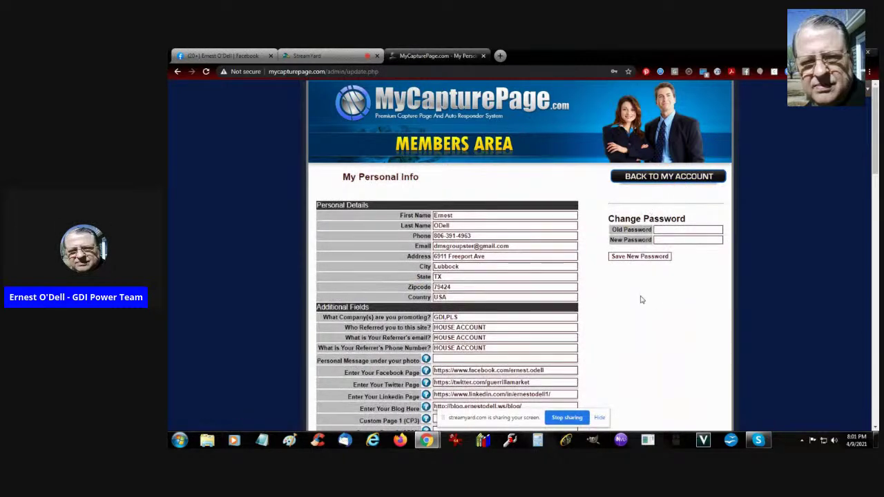
{"action": "scroll", "coordinate": [640, 300], "scroll_direction": "down", "scroll_amount": 8}
{"action": "scroll", "coordinate": [641, 300], "scroll_direction": "up", "scroll_amount": 6}
{"action": "scroll", "coordinate": [638, 298], "scroll_direction": "up", "scroll_amount": 2}
{"action": "scroll", "coordinate": [636, 301], "scroll_direction": "down", "scroll_amount": 15}
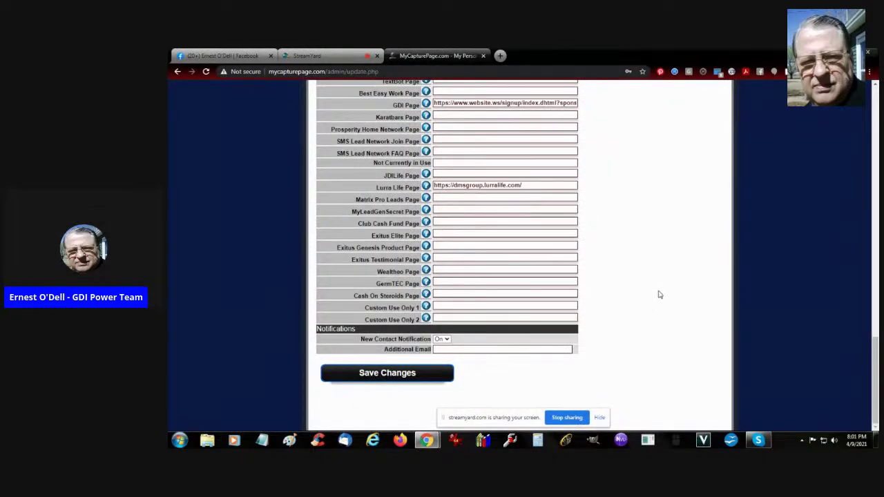
{"action": "scroll", "coordinate": [658, 295], "scroll_direction": "up", "scroll_amount": 15}
{"action": "mouse_move", "coordinate": [657, 181]}
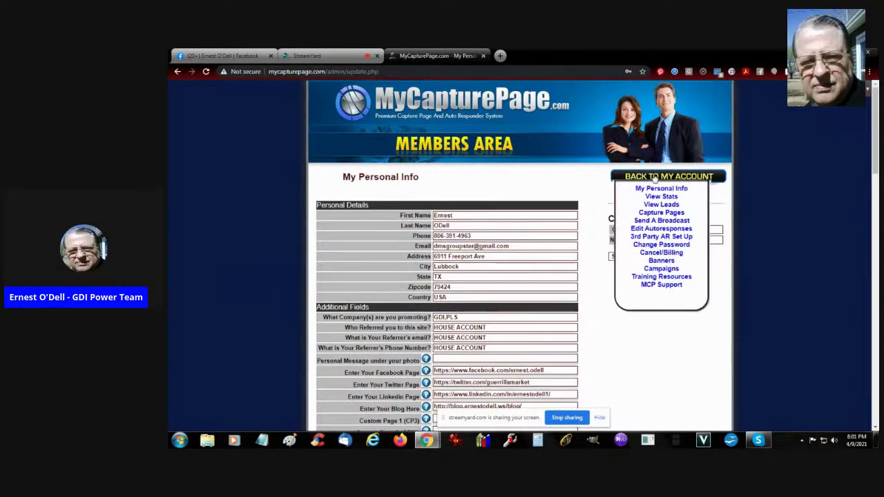
{"action": "left_click", "coordinate": [675, 217]}
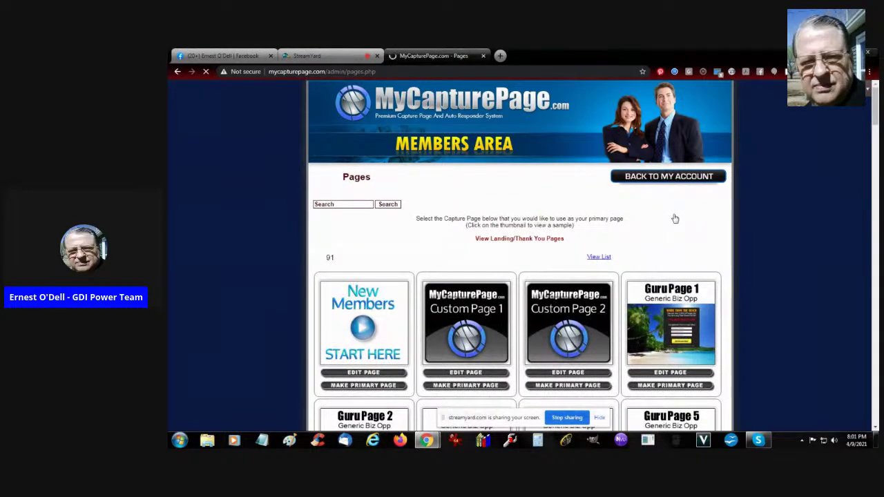
View the weekly Statistics chart, then go to Edit Autoresponses.
{"action": "scroll", "coordinate": [674, 218], "scroll_direction": "down", "scroll_amount": 4}
{"action": "scroll", "coordinate": [746, 190], "scroll_direction": "up", "scroll_amount": 4}
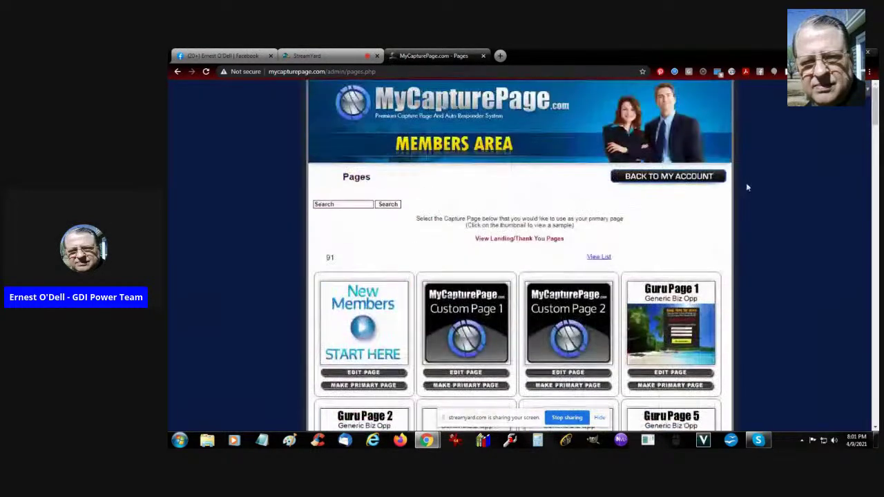
{"action": "mouse_move", "coordinate": [669, 177]}
{"action": "left_click", "coordinate": [670, 198]}
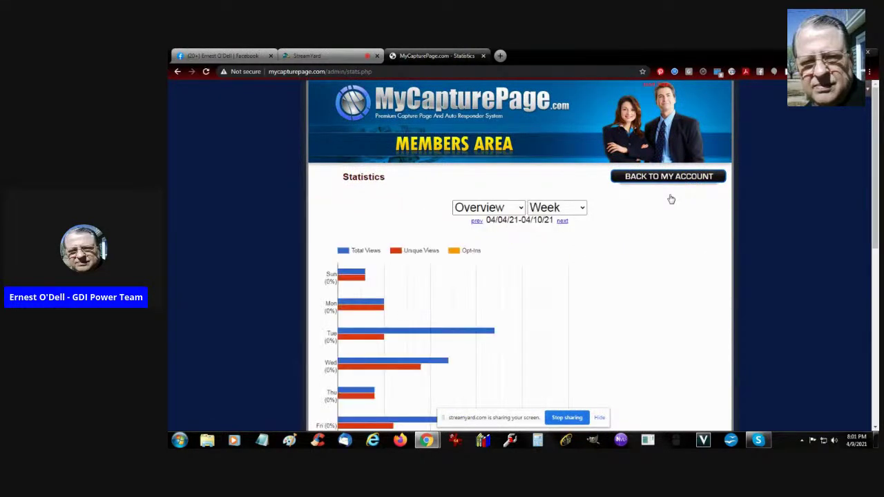
{"action": "mouse_move", "coordinate": [682, 181]}
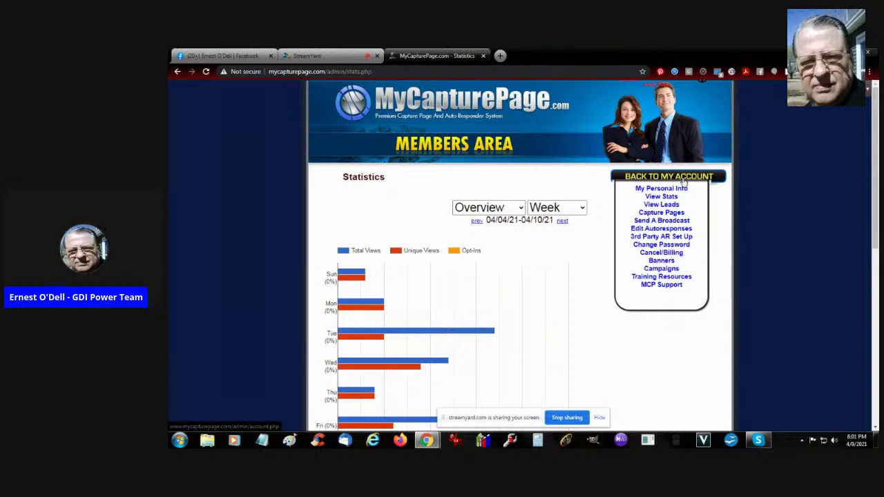
{"action": "left_click", "coordinate": [674, 231]}
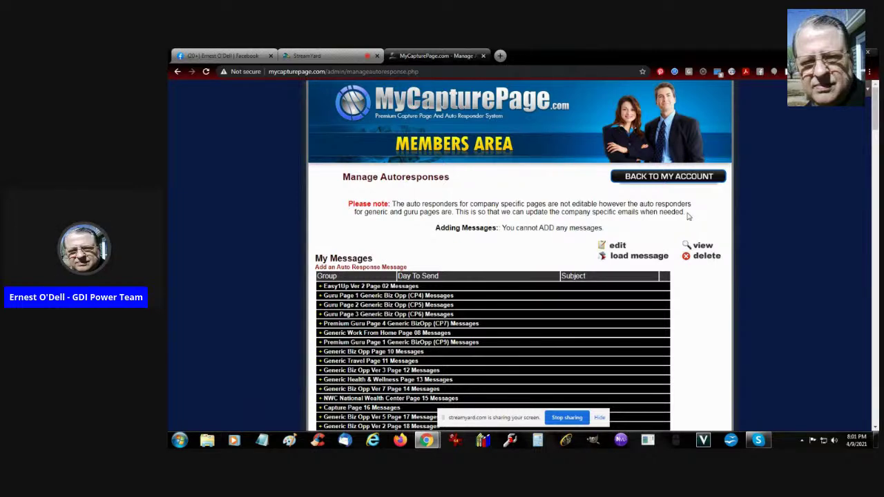
Try Change Password, which returns a 404 error, and go back to Manage Autoresponses.
{"action": "scroll", "coordinate": [684, 213], "scroll_direction": "down", "scroll_amount": 10}
{"action": "scroll", "coordinate": [692, 207], "scroll_direction": "up", "scroll_amount": 10}
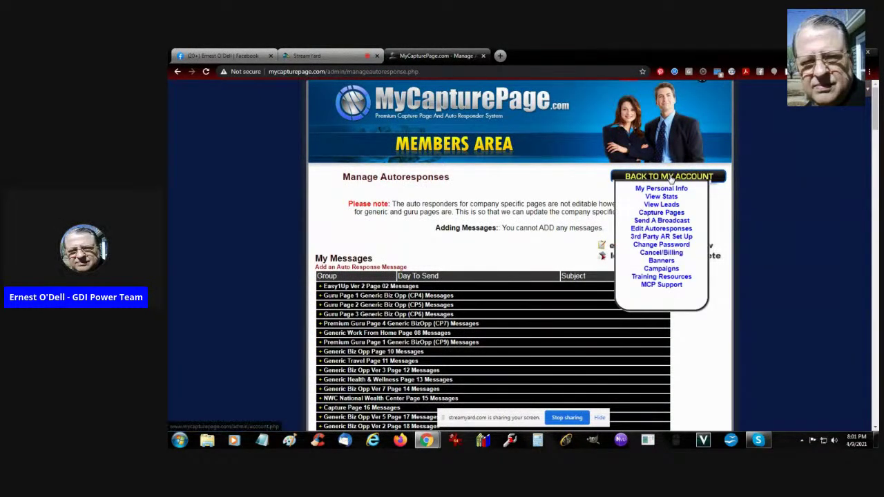
{"action": "left_click", "coordinate": [675, 246]}
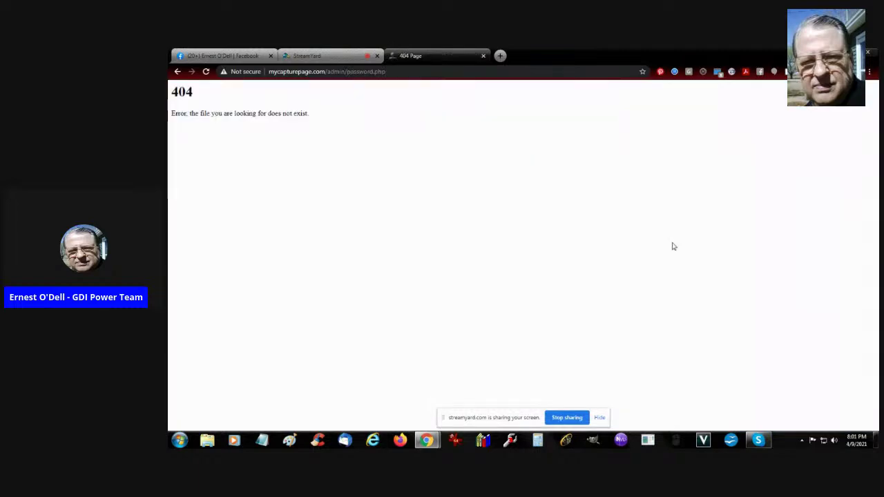
{"action": "left_click", "coordinate": [178, 72]}
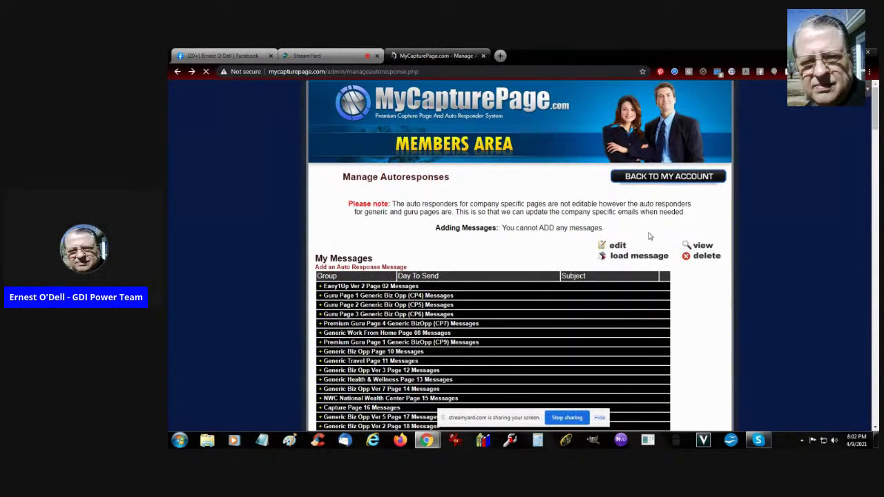
{"action": "mouse_move", "coordinate": [623, 175]}
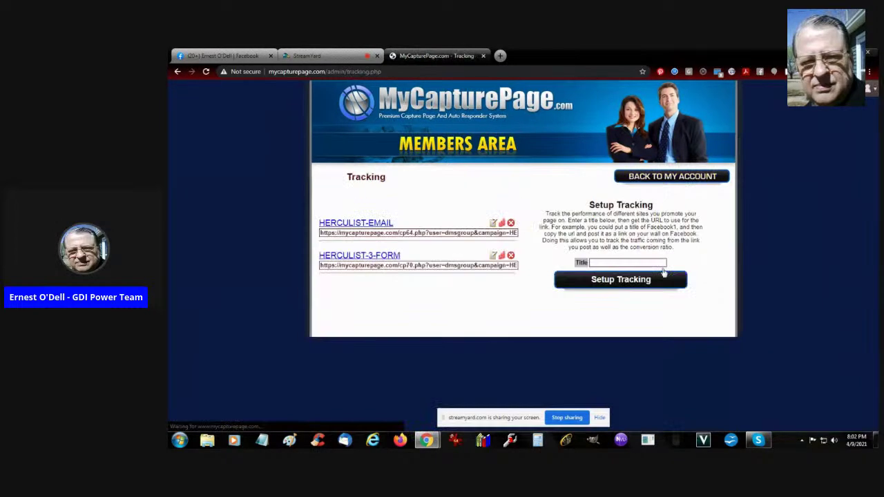
Review the HERCULIST-EMAIL and HERCULIST-3-FORM tracking links, then go to My Personal Info.
{"action": "mouse_move", "coordinate": [695, 178]}
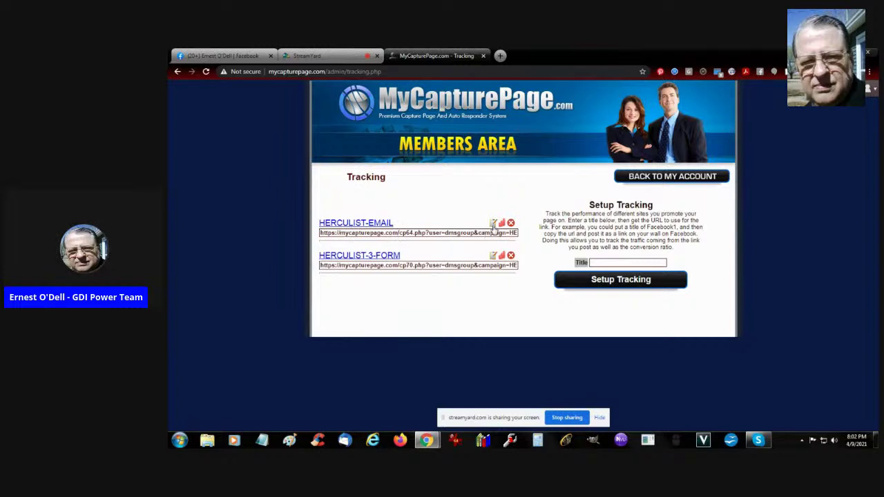
{"action": "mouse_move", "coordinate": [667, 178]}
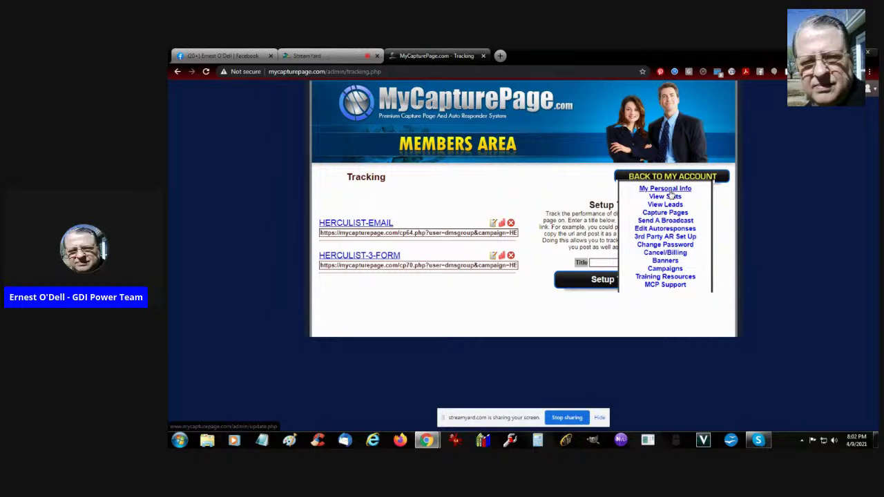
{"action": "left_click", "coordinate": [669, 191]}
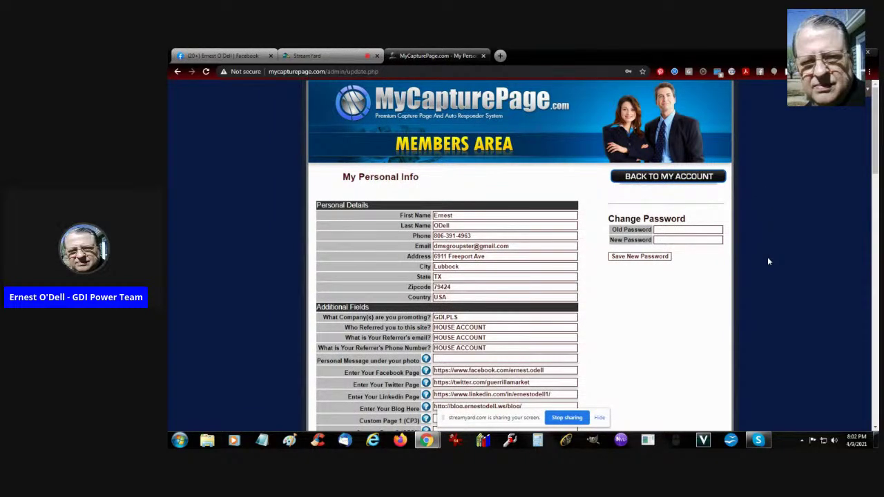
Scroll the My Personal Info form, reload it, then go to Control Panel Home.
{"action": "scroll", "coordinate": [768, 262], "scroll_direction": "down", "scroll_amount": 10}
{"action": "scroll", "coordinate": [768, 262], "scroll_direction": "down", "scroll_amount": 10}
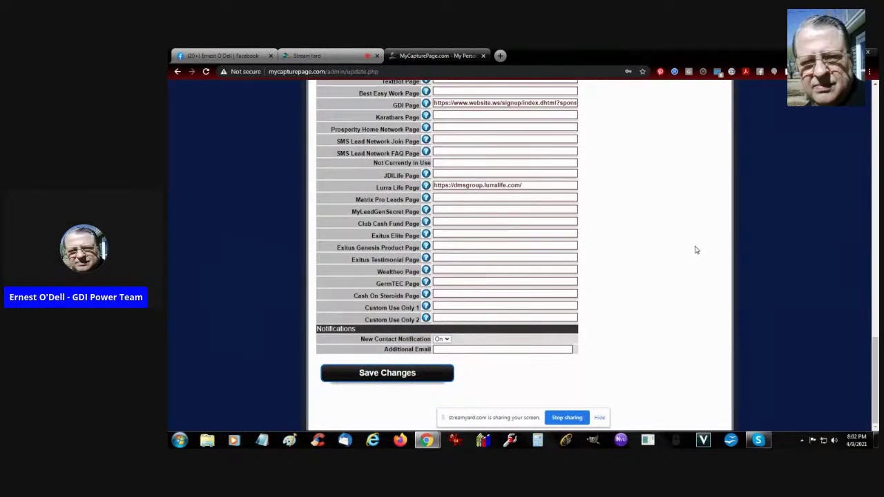
{"action": "scroll", "coordinate": [709, 252], "scroll_direction": "up", "scroll_amount": 20}
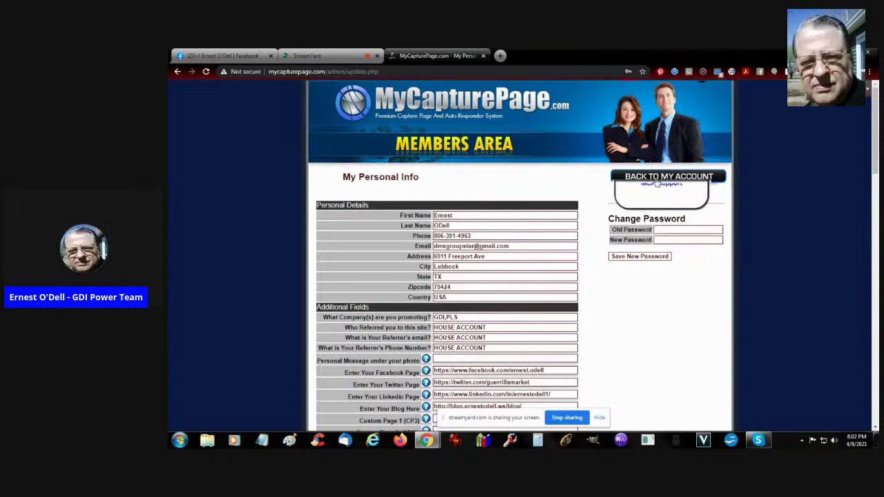
{"action": "mouse_move", "coordinate": [662, 181]}
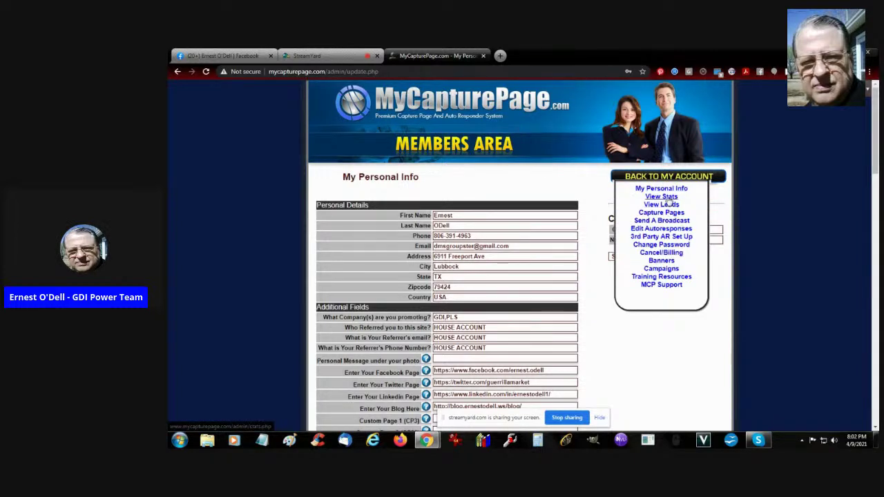
{"action": "left_click", "coordinate": [659, 189]}
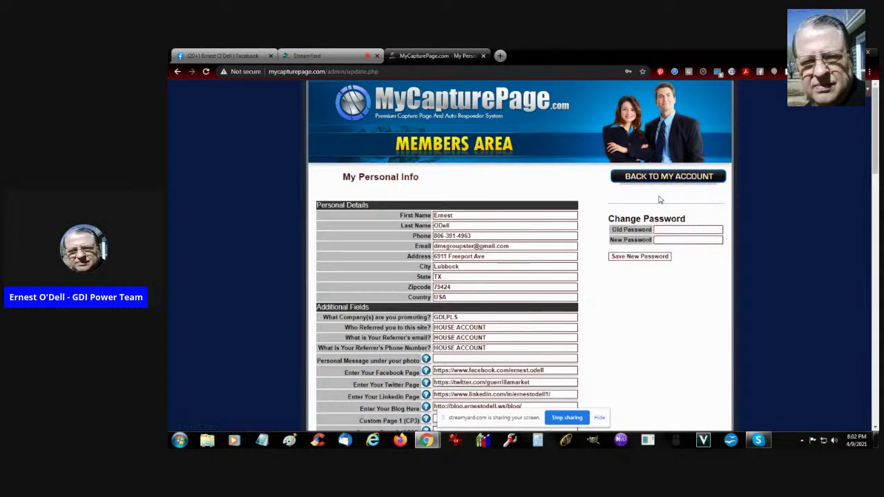
{"action": "left_click", "coordinate": [668, 177]}
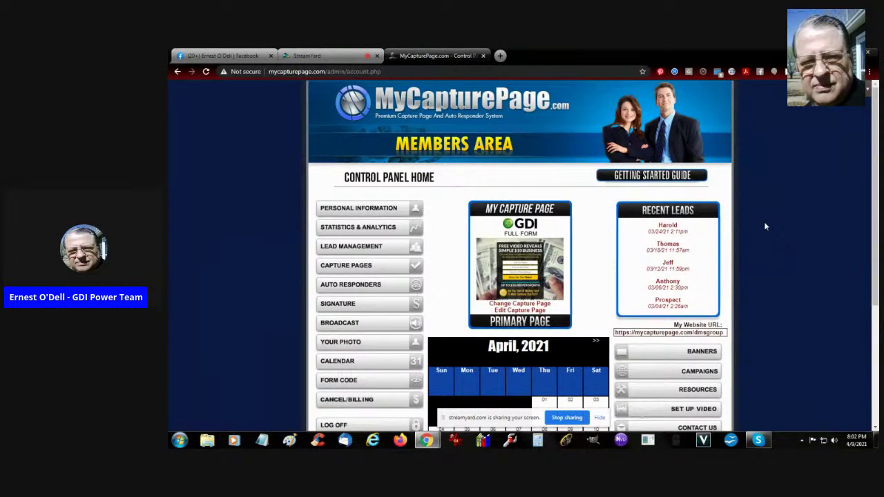
{"action": "scroll", "coordinate": [765, 226], "scroll_direction": "down", "scroll_amount": 3}
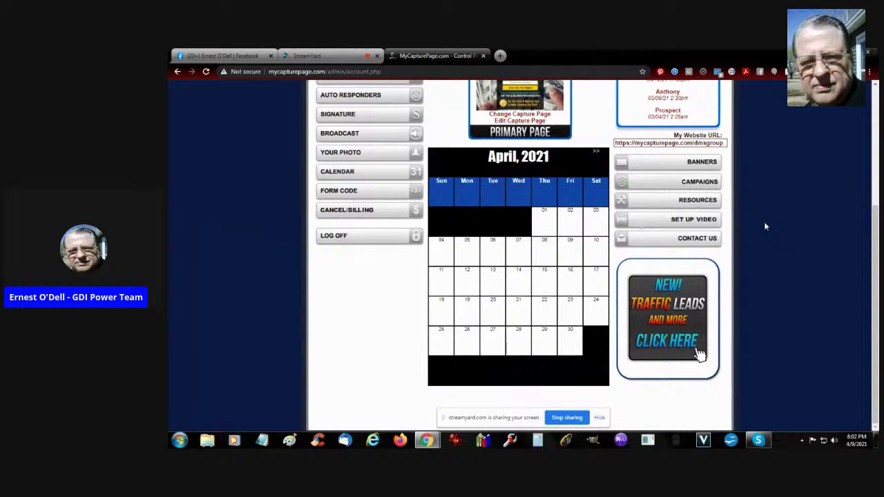
{"action": "scroll", "coordinate": [766, 227], "scroll_direction": "up", "scroll_amount": 3}
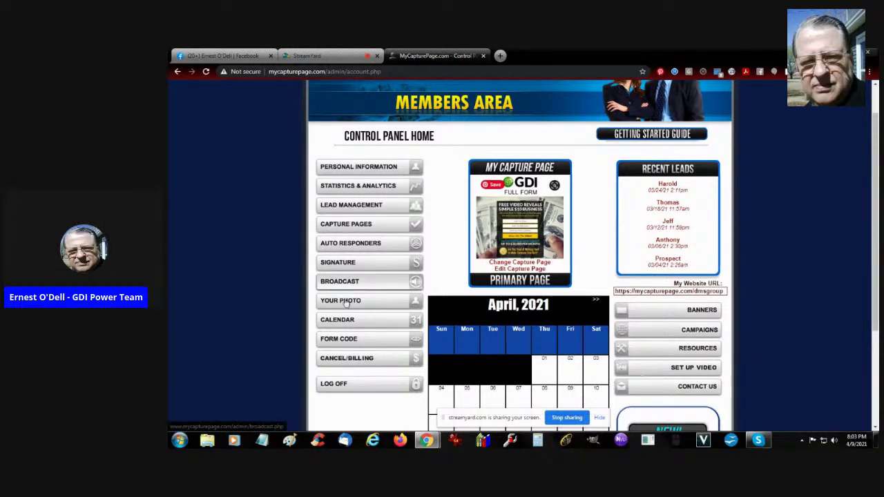
Open the Get HTML Form Code page and select the opt-in form code.
{"action": "left_click", "coordinate": [352, 339]}
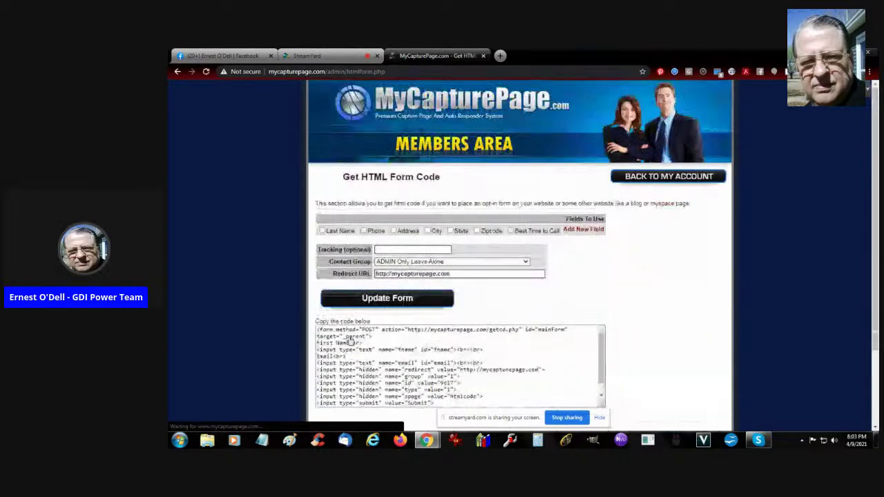
{"action": "scroll", "coordinate": [668, 277], "scroll_direction": "down", "scroll_amount": 2}
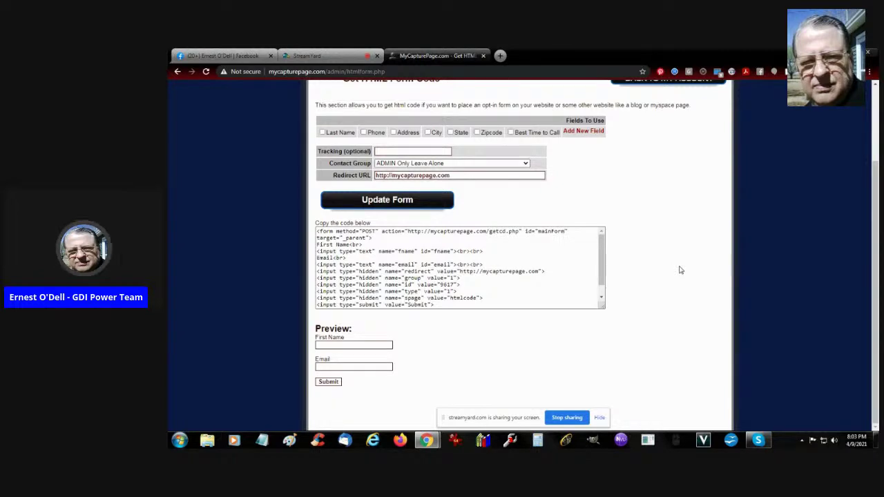
{"action": "left_click", "coordinate": [531, 275]}
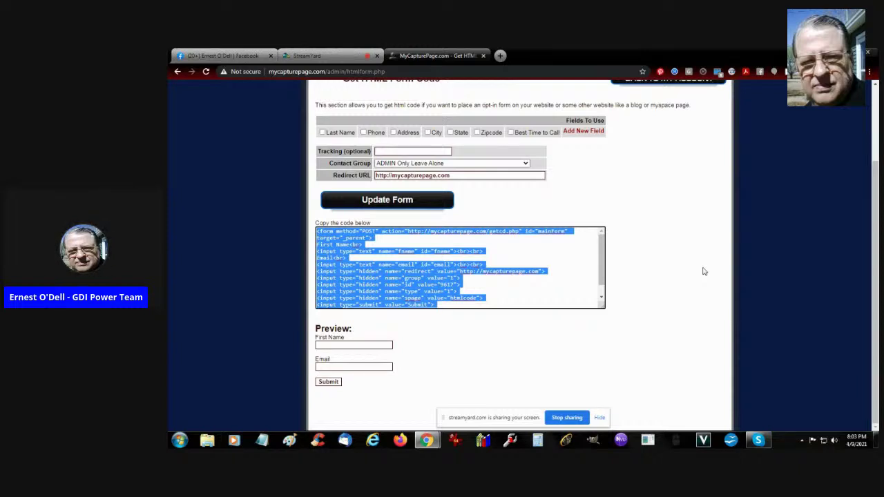
Finish the Redirect URL with 'oup' and regenerate the code via Update Form.
{"action": "left_click", "coordinate": [476, 175]}
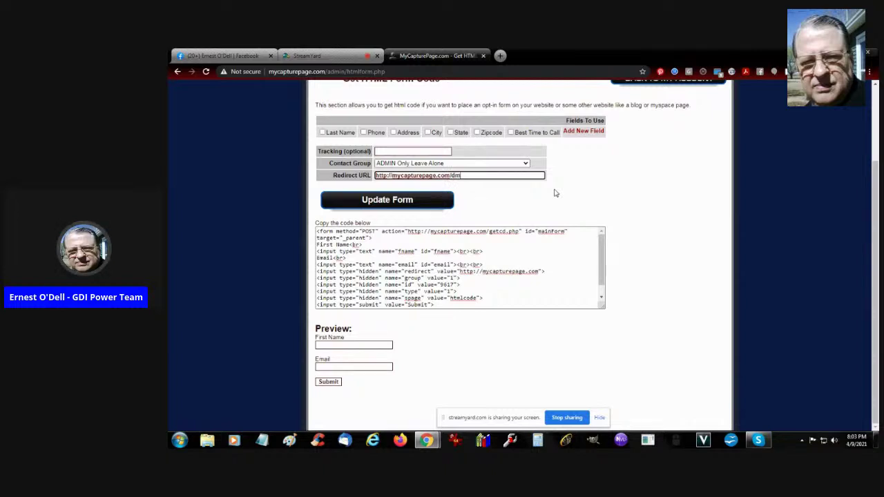
{"action": "type", "text": "oup"}
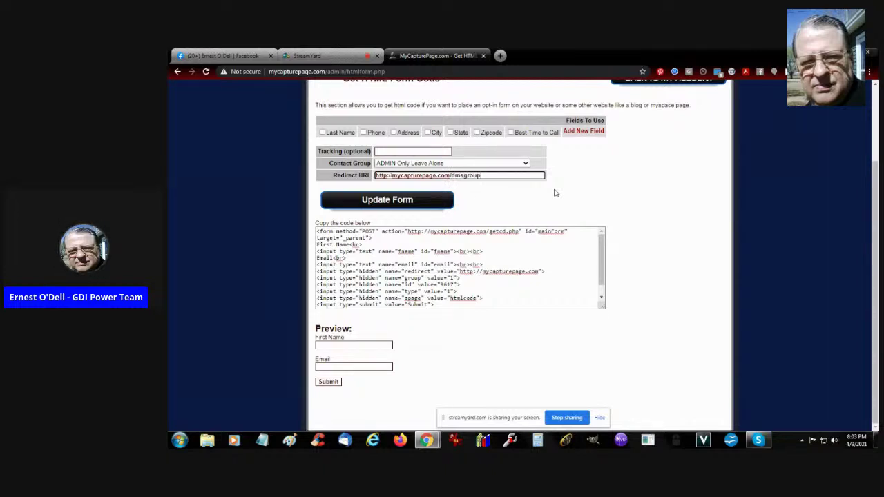
{"action": "left_click", "coordinate": [406, 204]}
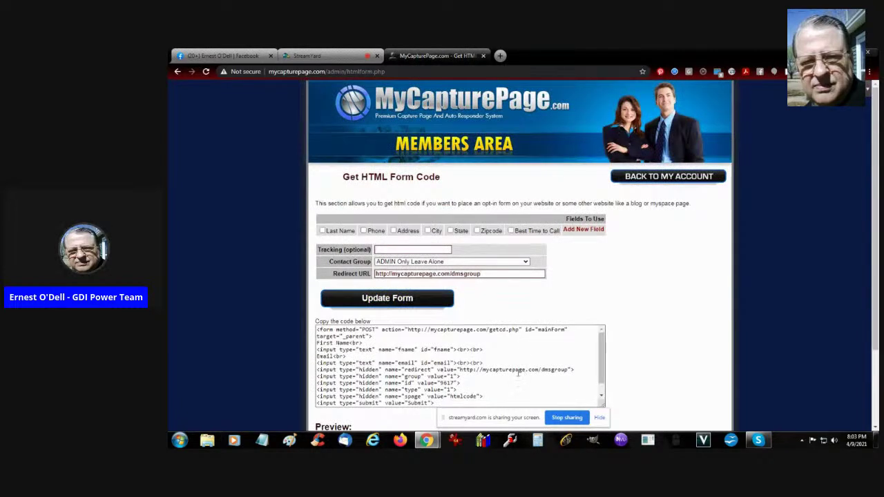
{"action": "left_click", "coordinate": [502, 373]}
{"action": "left_click", "coordinate": [544, 373]}
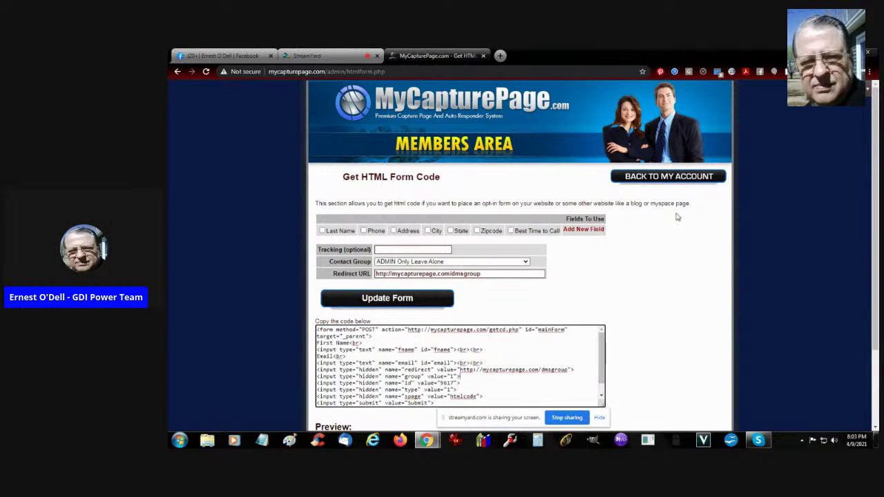
Return to Control Panel Home and open the Capture Pages library.
{"action": "mouse_move", "coordinate": [672, 177]}
{"action": "left_click", "coordinate": [672, 177]}
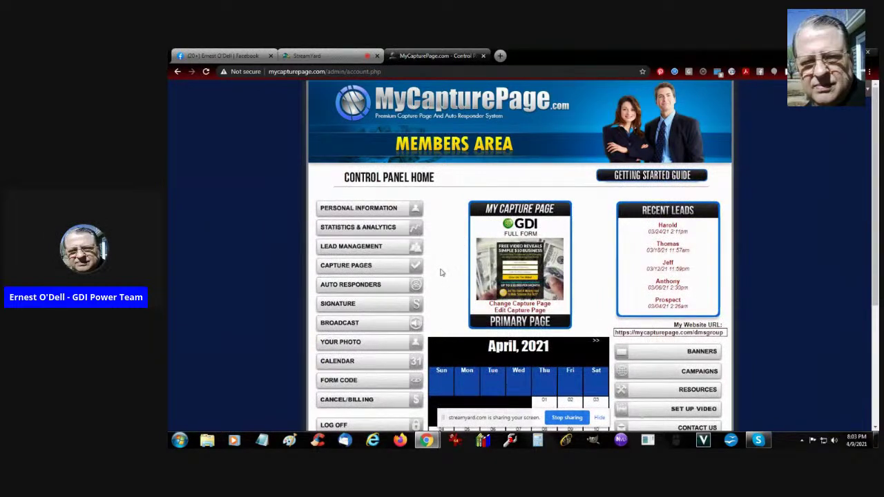
{"action": "scroll", "coordinate": [443, 273], "scroll_direction": "down", "scroll_amount": 3}
{"action": "scroll", "coordinate": [442, 272], "scroll_direction": "up", "scroll_amount": 3}
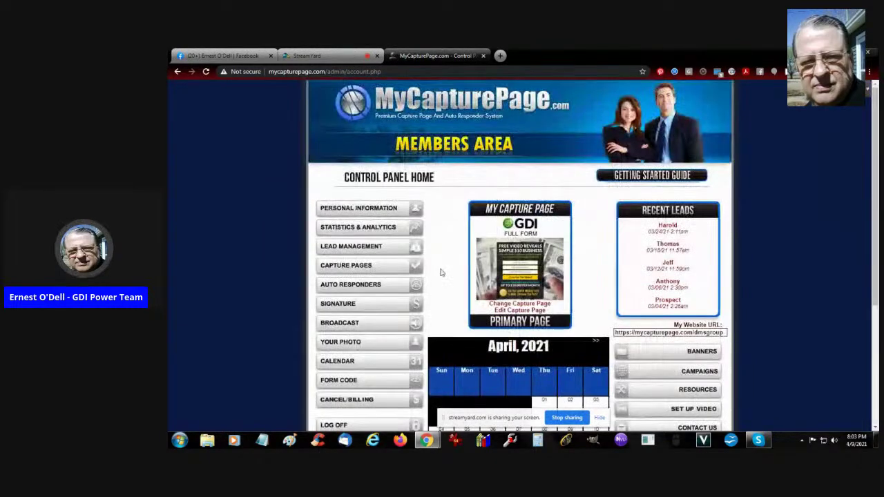
{"action": "left_click", "coordinate": [360, 271]}
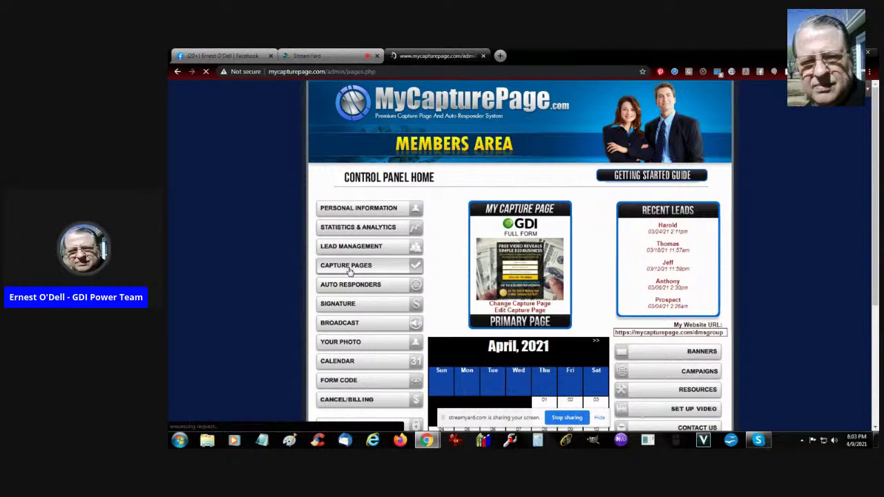
Scroll the gallery to the PRESS 1 CA$H capture page, preview it, and close the preview.
{"action": "scroll", "coordinate": [802, 273], "scroll_direction": "down", "scroll_amount": 5}
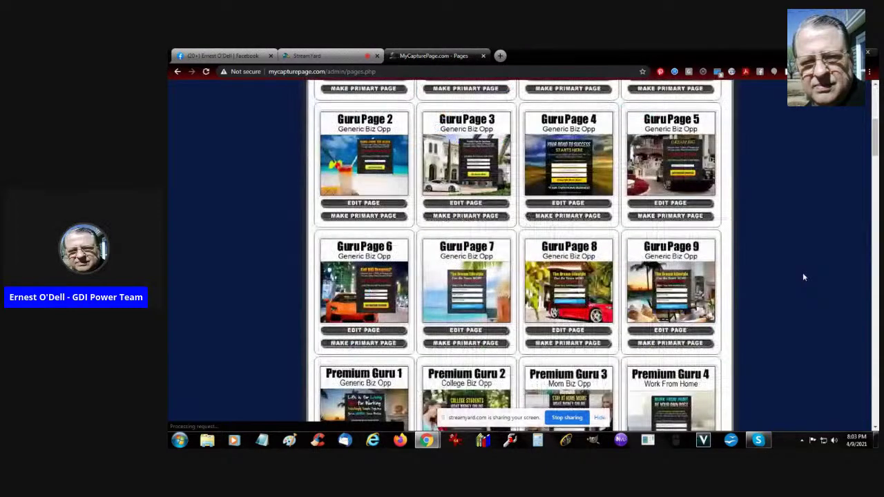
{"action": "scroll", "coordinate": [803, 272], "scroll_direction": "down", "scroll_amount": 2}
{"action": "scroll", "coordinate": [802, 272], "scroll_direction": "down", "scroll_amount": 10}
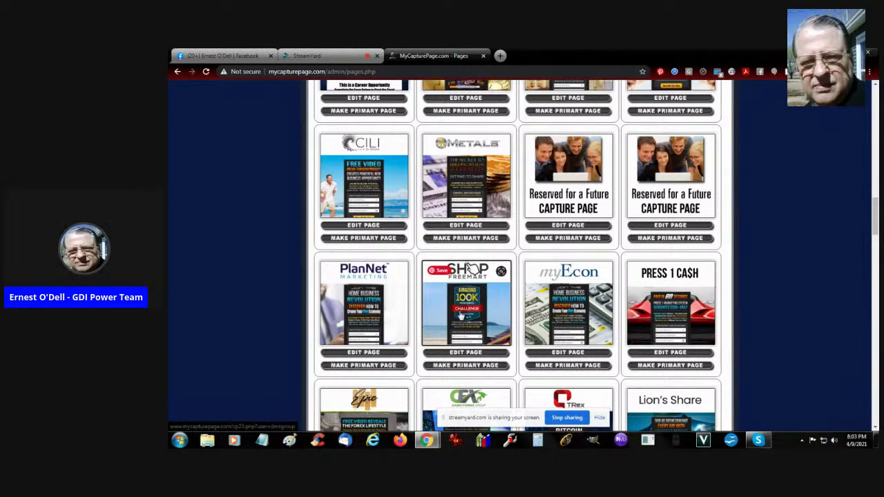
{"action": "scroll", "coordinate": [674, 301], "scroll_direction": "down", "scroll_amount": 2}
{"action": "left_click", "coordinate": [664, 157]}
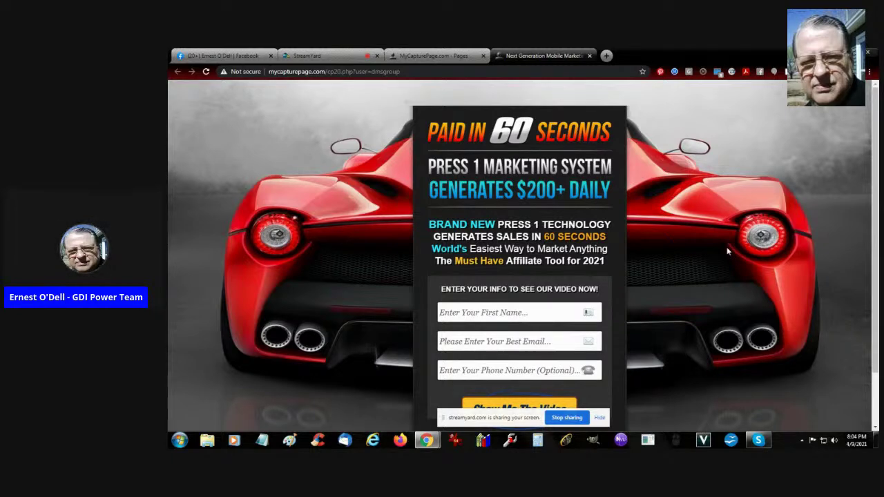
{"action": "left_click", "coordinate": [590, 56]}
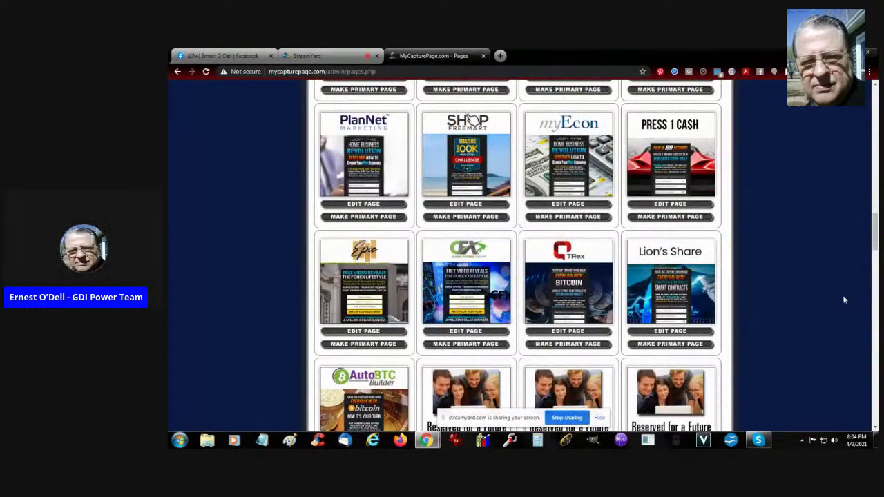
Preview the Lion's Share capture page, close it, and scroll the gallery.
{"action": "left_click", "coordinate": [702, 301]}
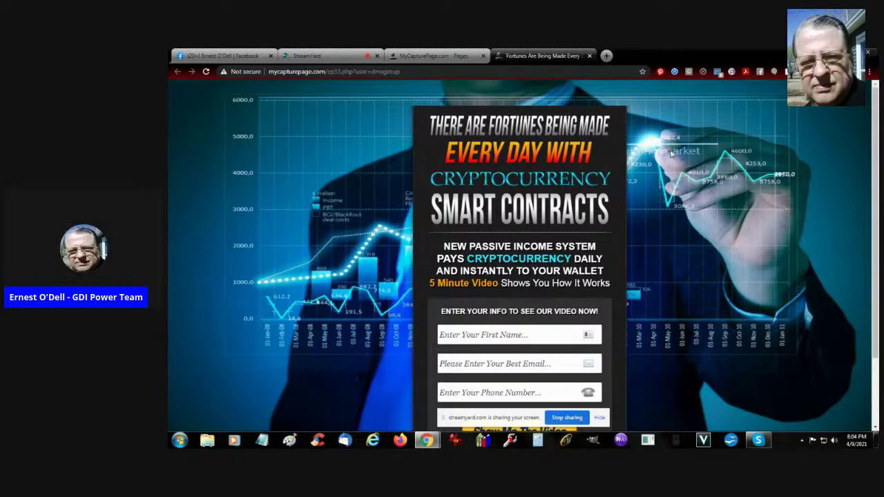
{"action": "left_click", "coordinate": [590, 56]}
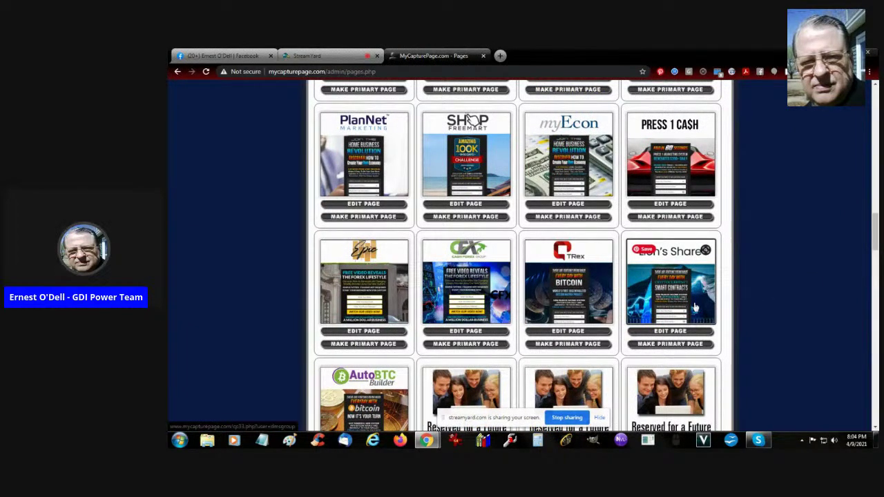
{"action": "scroll", "coordinate": [696, 307], "scroll_direction": "down", "scroll_amount": 3}
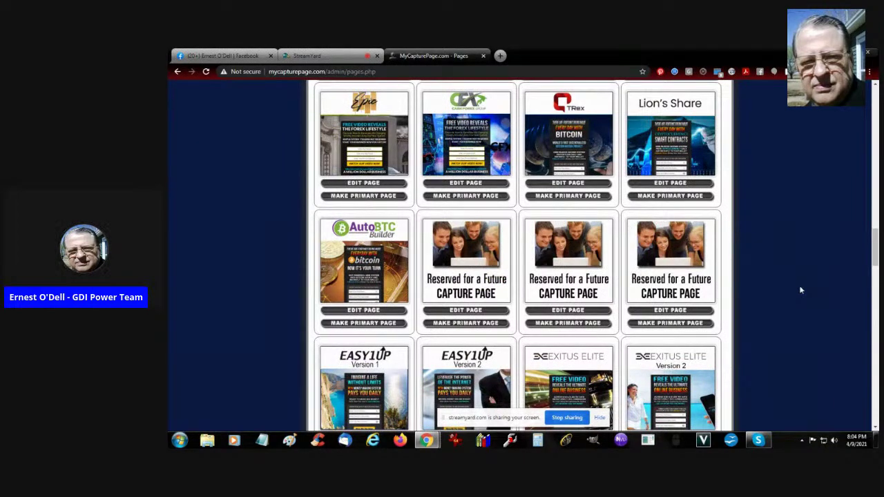
{"action": "scroll", "coordinate": [800, 287], "scroll_direction": "up", "scroll_amount": 5}
{"action": "scroll", "coordinate": [800, 287], "scroll_direction": "down", "scroll_amount": 5}
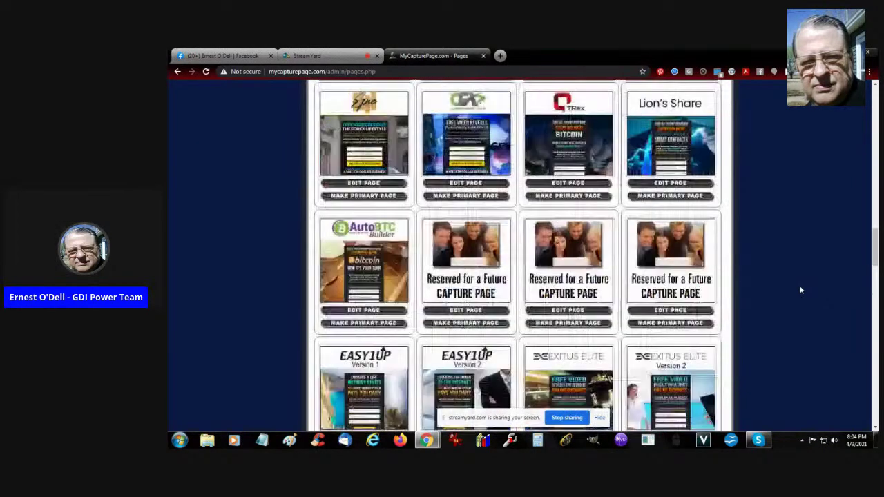
Preview and close the TextBot and Forsage TRON capture pages.
{"action": "scroll", "coordinate": [800, 290], "scroll_direction": "down", "scroll_amount": 3}
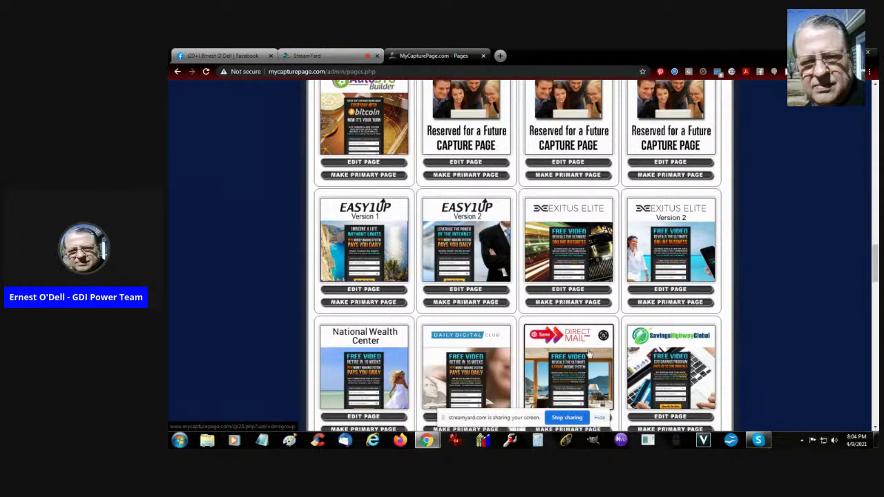
{"action": "scroll", "coordinate": [588, 354], "scroll_direction": "down", "scroll_amount": 2}
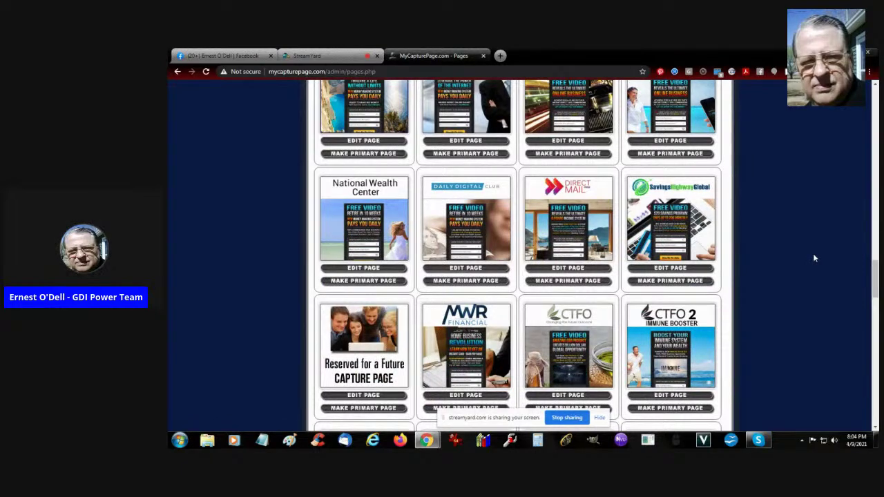
{"action": "scroll", "coordinate": [670, 331], "scroll_direction": "down", "scroll_amount": 2}
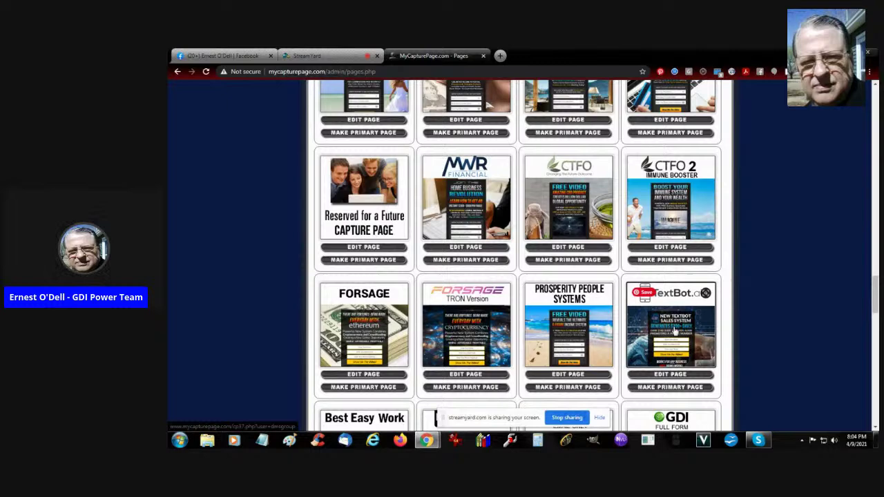
{"action": "left_click", "coordinate": [674, 332]}
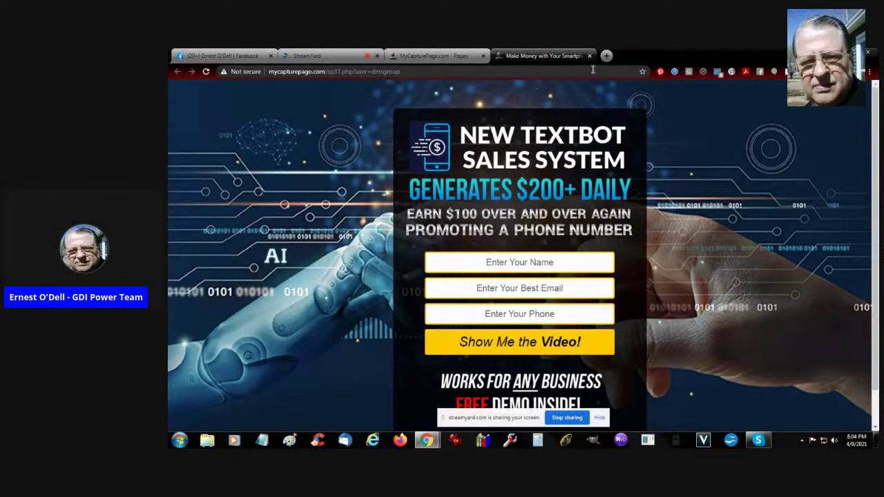
{"action": "left_click", "coordinate": [589, 56]}
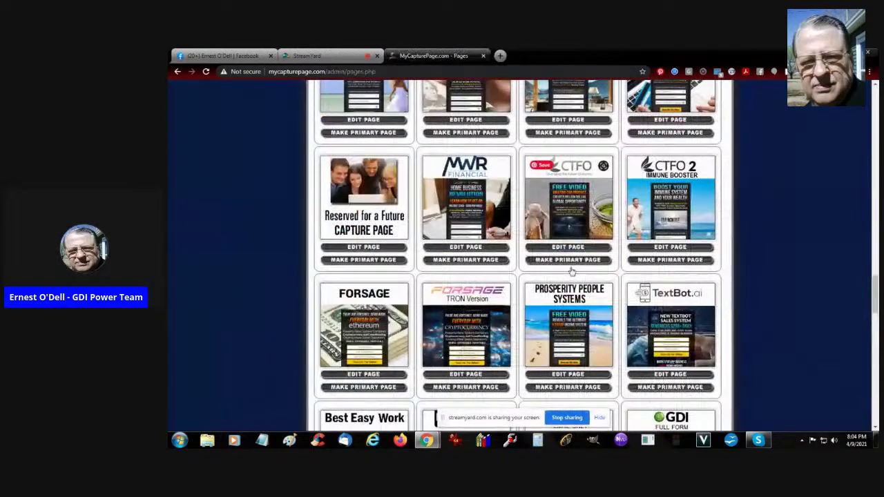
{"action": "left_click", "coordinate": [490, 324]}
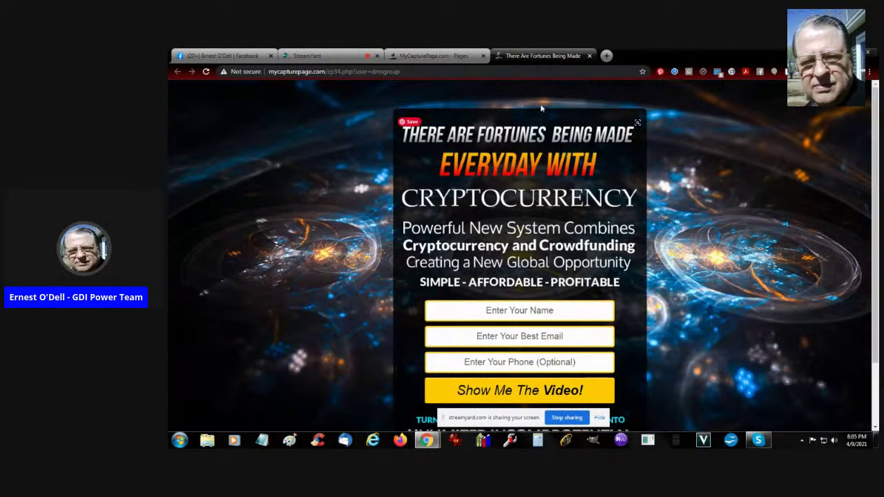
{"action": "left_click", "coordinate": [590, 56]}
Preview and close the Best Easy Work and Dream Lifestyle capture pages.
{"action": "scroll", "coordinate": [774, 214], "scroll_direction": "down", "scroll_amount": 3}
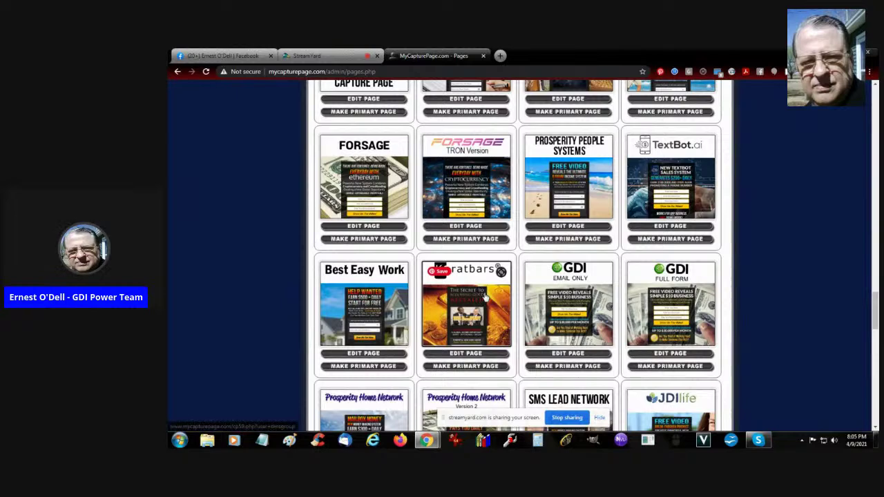
{"action": "left_click", "coordinate": [359, 315]}
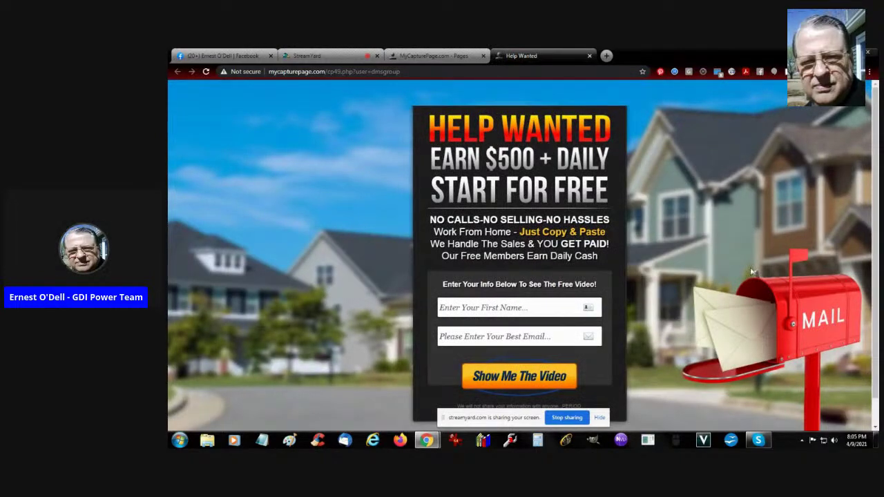
{"action": "left_click", "coordinate": [589, 55]}
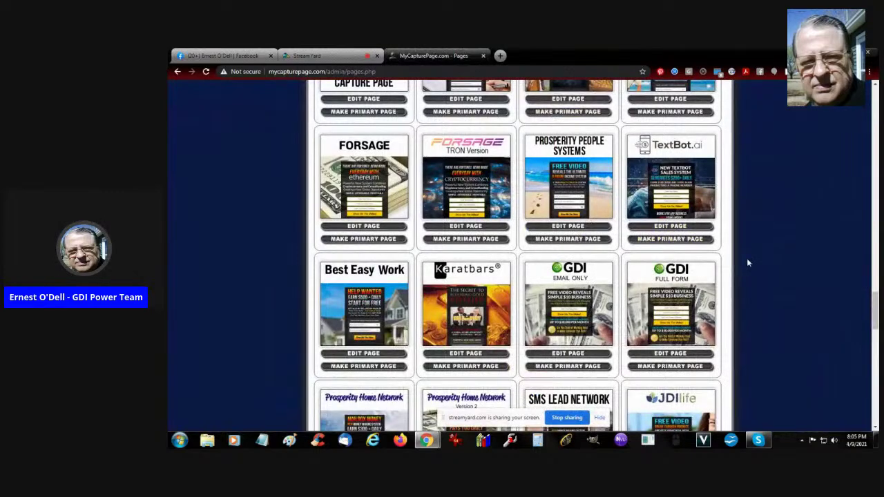
{"action": "scroll", "coordinate": [747, 263], "scroll_direction": "down", "scroll_amount": 4}
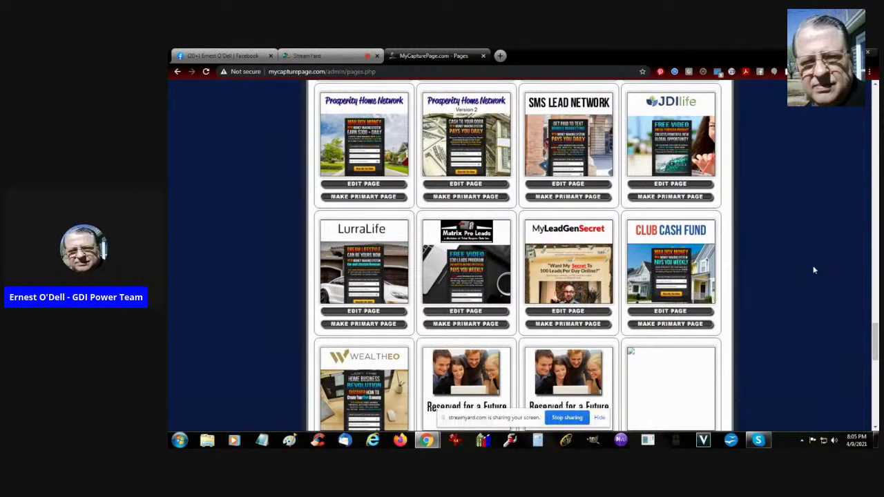
{"action": "left_click", "coordinate": [367, 277]}
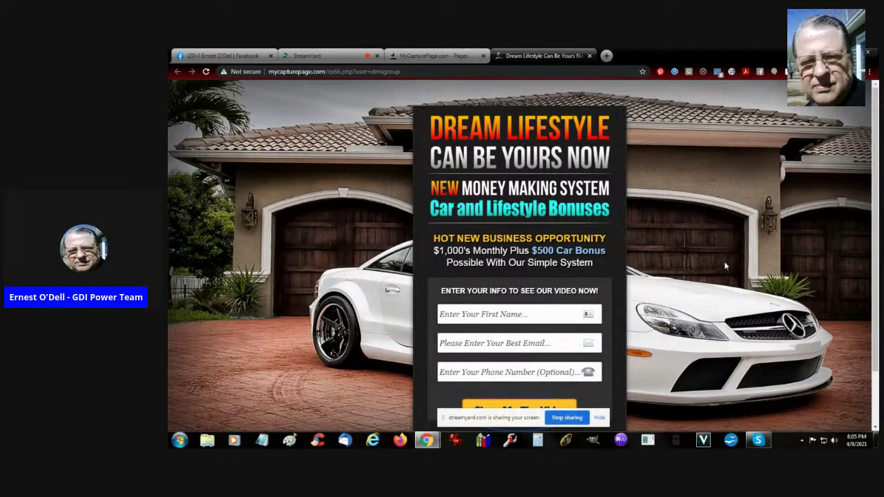
{"action": "left_click", "coordinate": [589, 56]}
Go to My Personal Info from the BACK TO MY ACCOUNT menu.
{"action": "scroll", "coordinate": [808, 247], "scroll_direction": "down", "scroll_amount": 10}
{"action": "scroll", "coordinate": [809, 251], "scroll_direction": "up", "scroll_amount": 10}
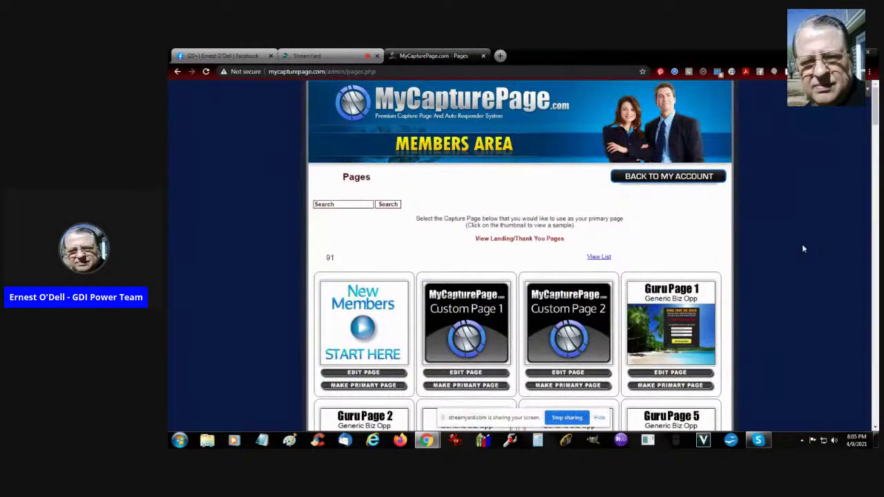
{"action": "mouse_move", "coordinate": [686, 172]}
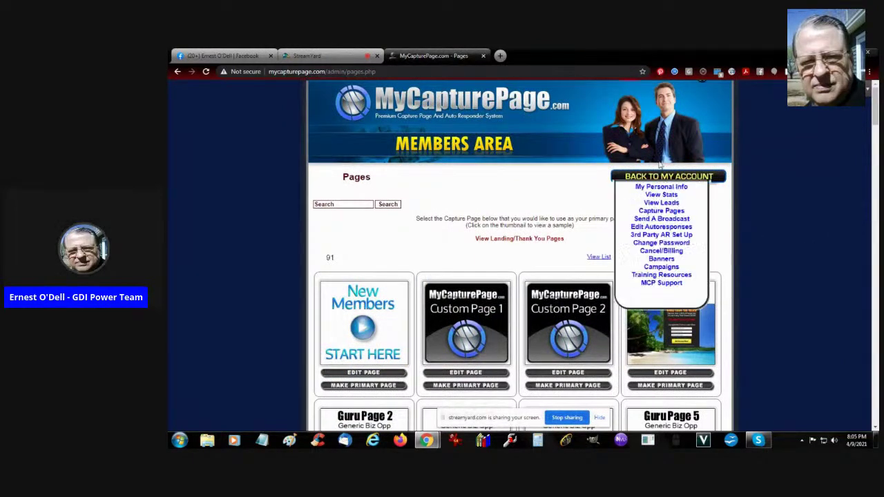
{"action": "left_click", "coordinate": [661, 189]}
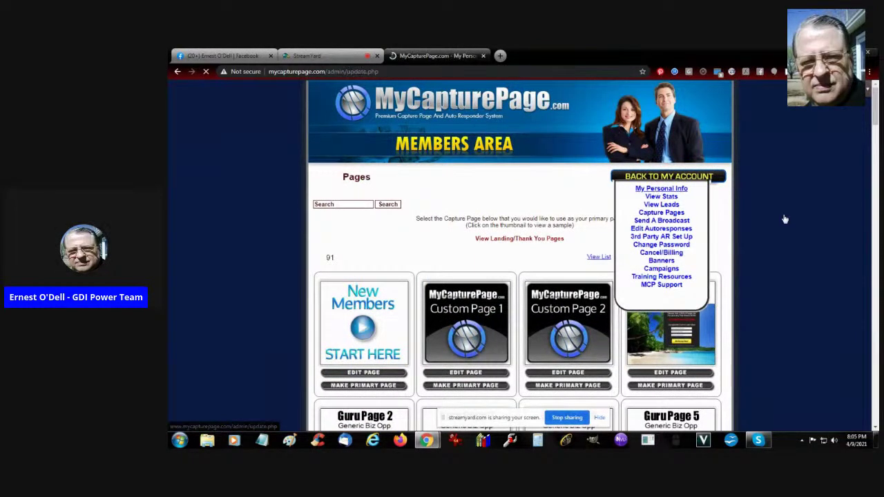
{"action": "scroll", "coordinate": [782, 267], "scroll_direction": "down", "scroll_amount": 4}
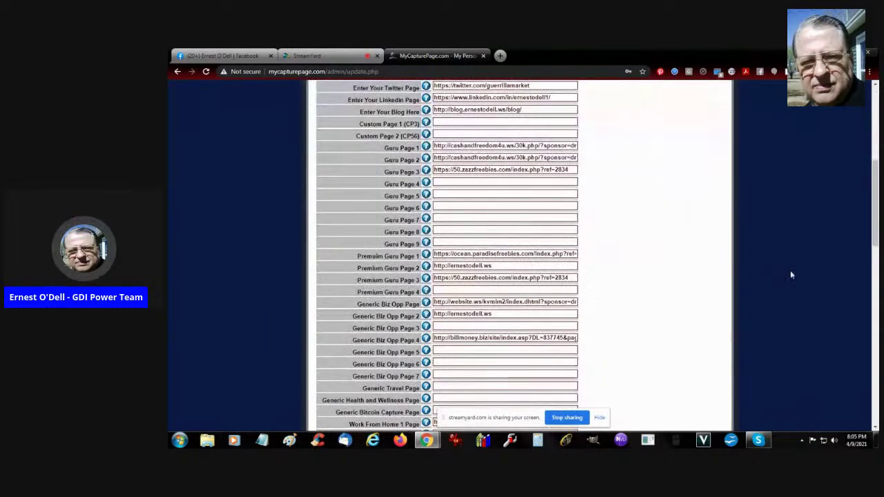
{"action": "scroll", "coordinate": [790, 270], "scroll_direction": "up", "scroll_amount": 3}
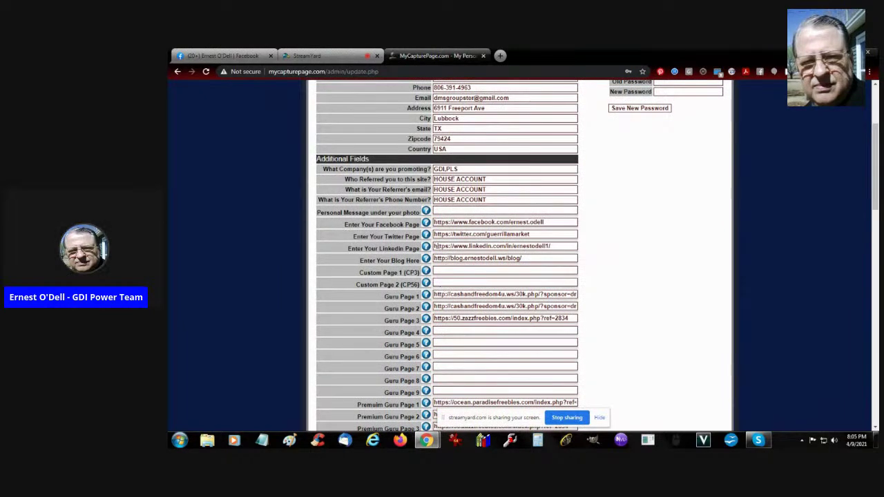
{"action": "left_click", "coordinate": [451, 221]}
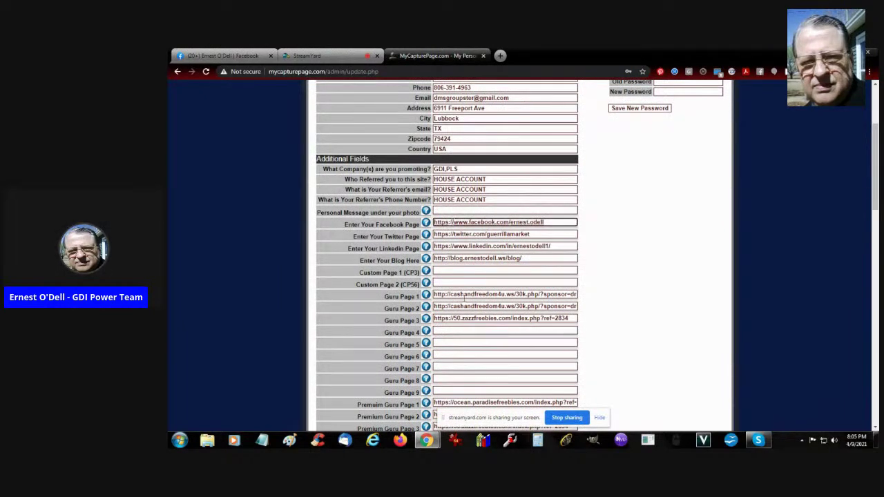
{"action": "left_click", "coordinate": [465, 295]}
{"action": "scroll", "coordinate": [653, 275], "scroll_direction": "down", "scroll_amount": 2}
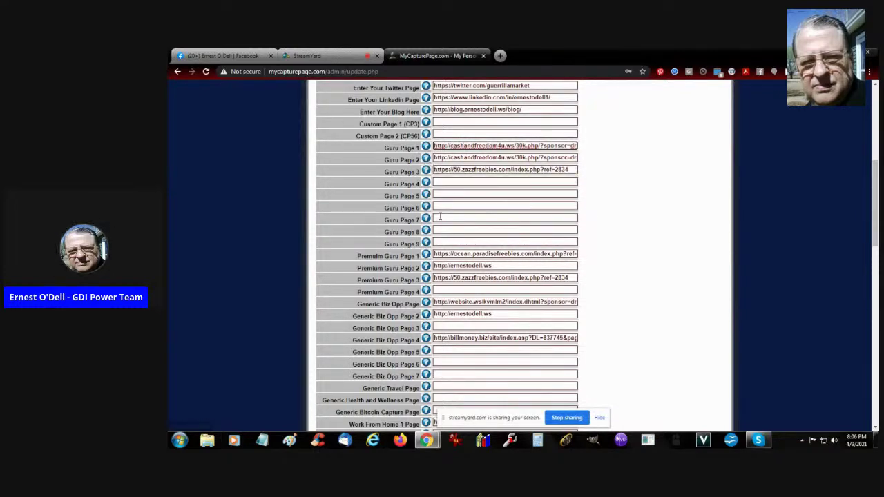
{"action": "left_click", "coordinate": [461, 168]}
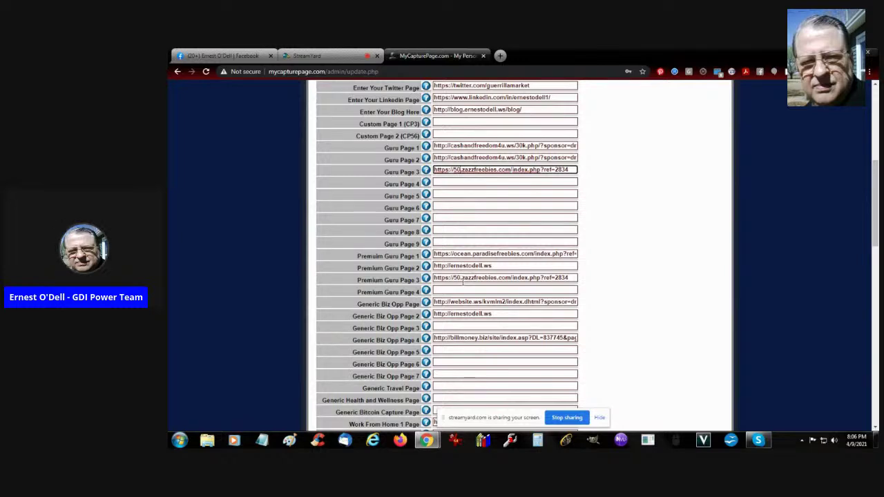
{"action": "left_click", "coordinate": [455, 277]}
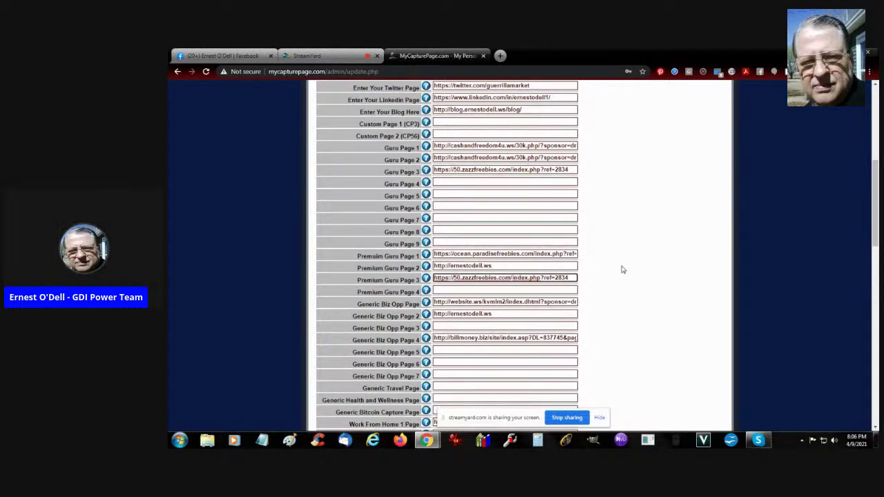
{"action": "scroll", "coordinate": [622, 269], "scroll_direction": "down", "scroll_amount": 3}
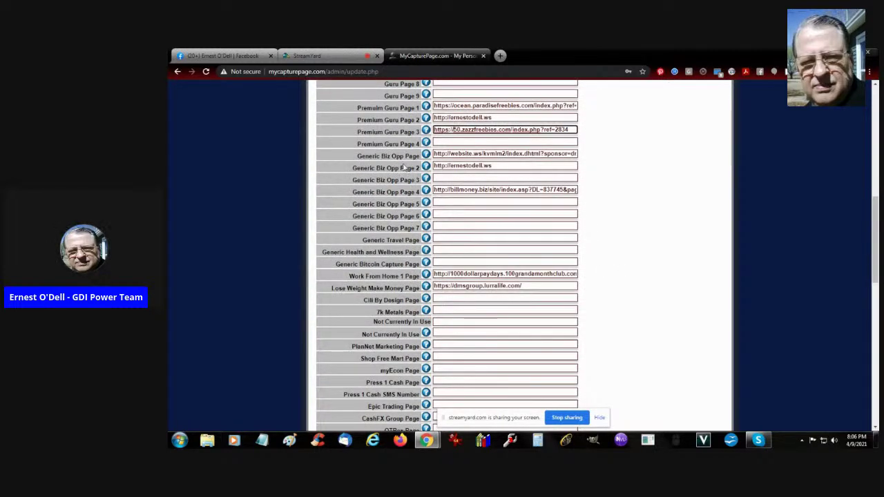
{"action": "left_click", "coordinate": [458, 153]}
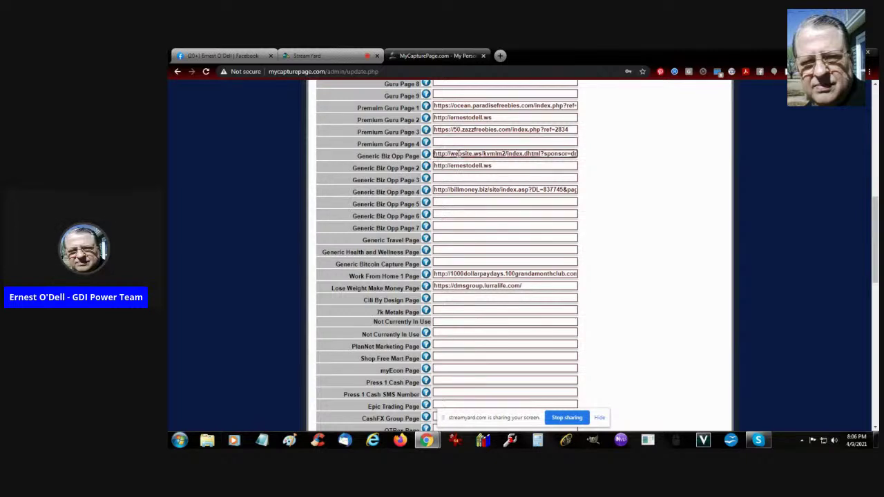
{"action": "key", "text": "End"}
{"action": "key", "text": "ctrl+a"}
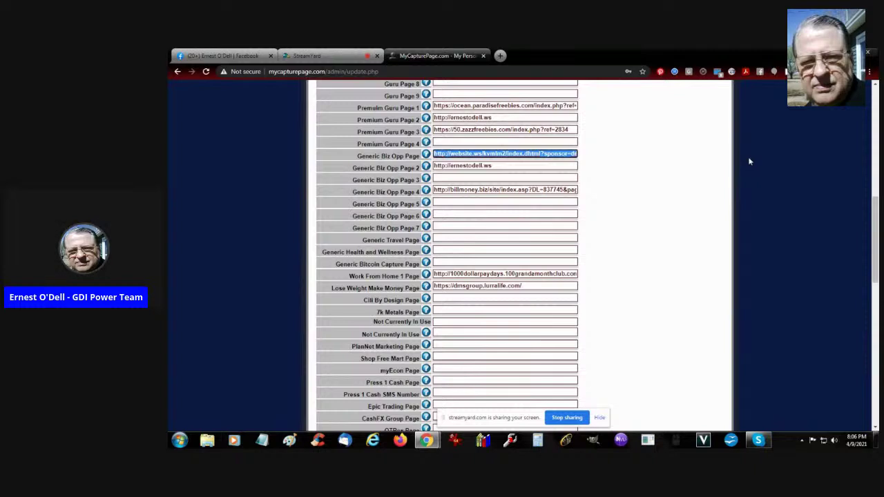
{"action": "right_click", "coordinate": [526, 153]}
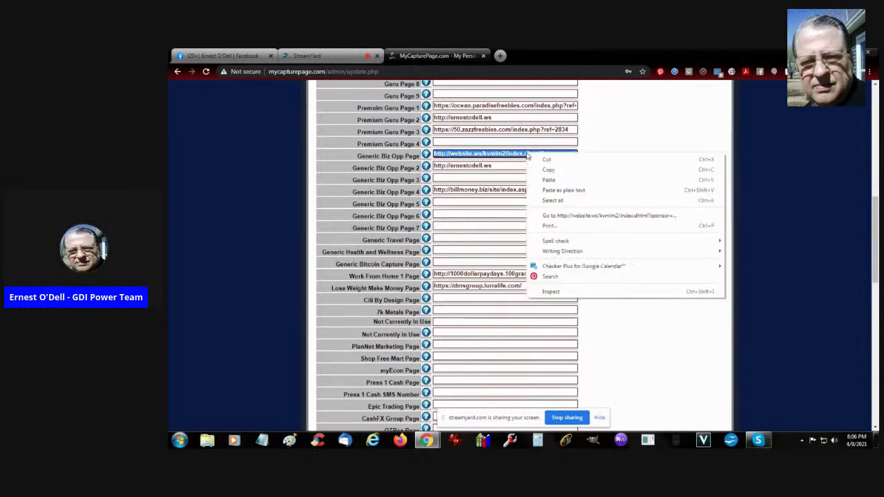
{"action": "left_click", "coordinate": [572, 215]}
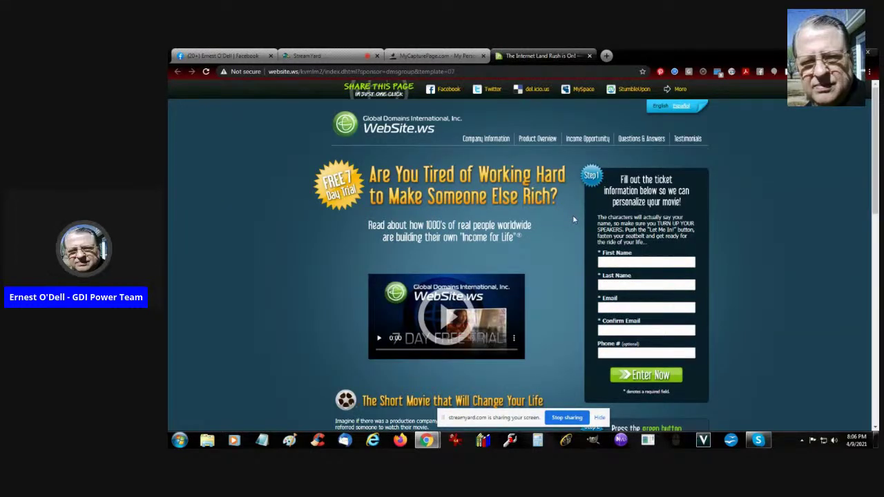
{"action": "left_click", "coordinate": [451, 319]}
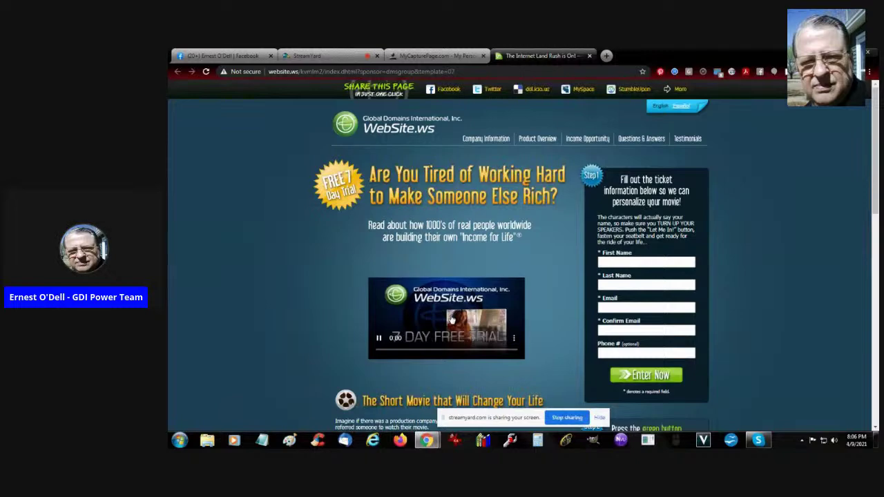
{"action": "left_click", "coordinate": [589, 55]}
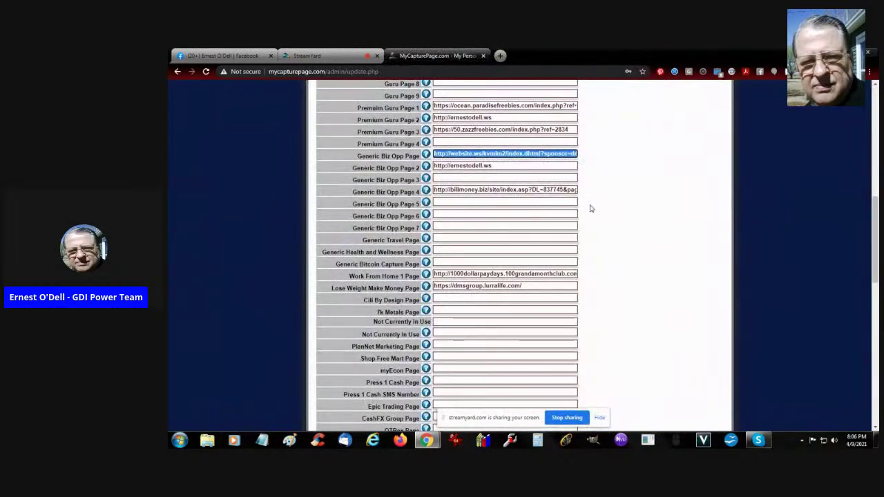
{"action": "scroll", "coordinate": [492, 166], "scroll_direction": "down", "scroll_amount": 10}
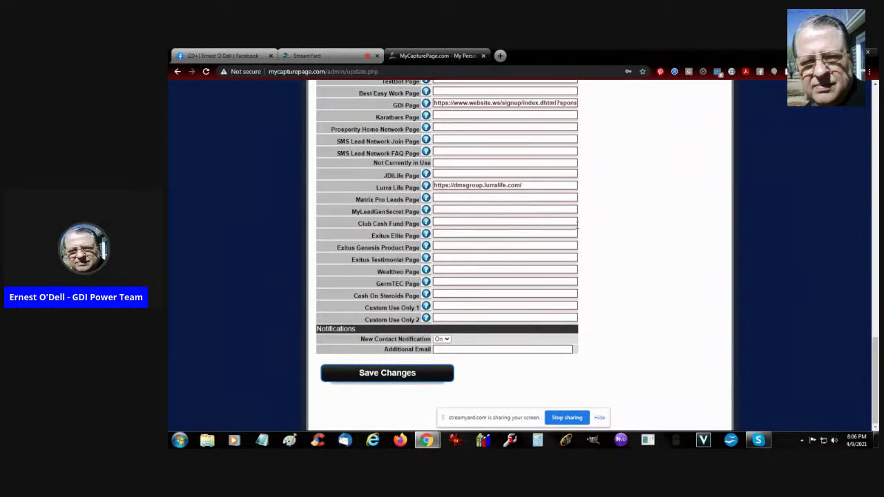
{"action": "scroll", "coordinate": [587, 227], "scroll_direction": "up", "scroll_amount": 15}
{"action": "scroll", "coordinate": [639, 216], "scroll_direction": "down", "scroll_amount": 15}
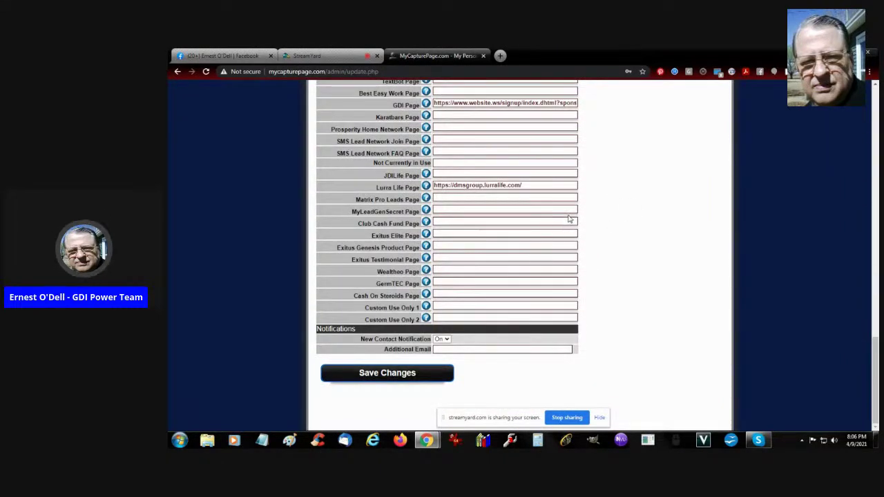
{"action": "scroll", "coordinate": [569, 219], "scroll_direction": "up", "scroll_amount": 10}
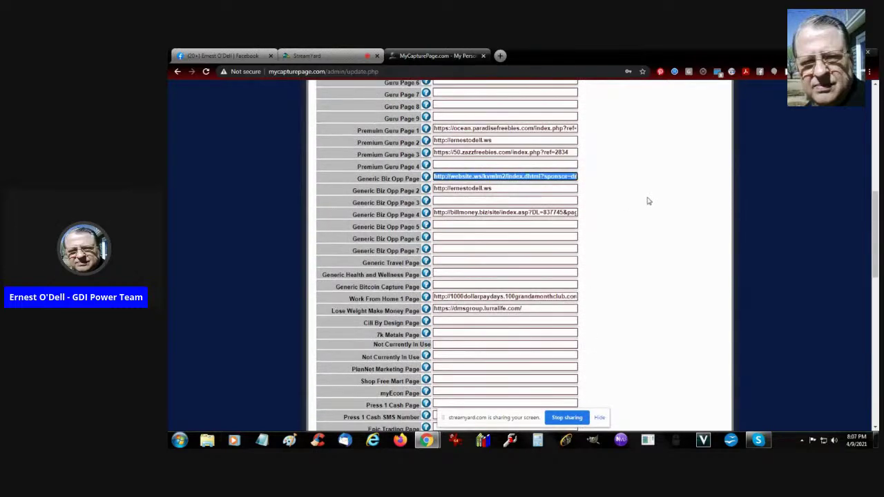
{"action": "scroll", "coordinate": [648, 201], "scroll_direction": "down", "scroll_amount": 3}
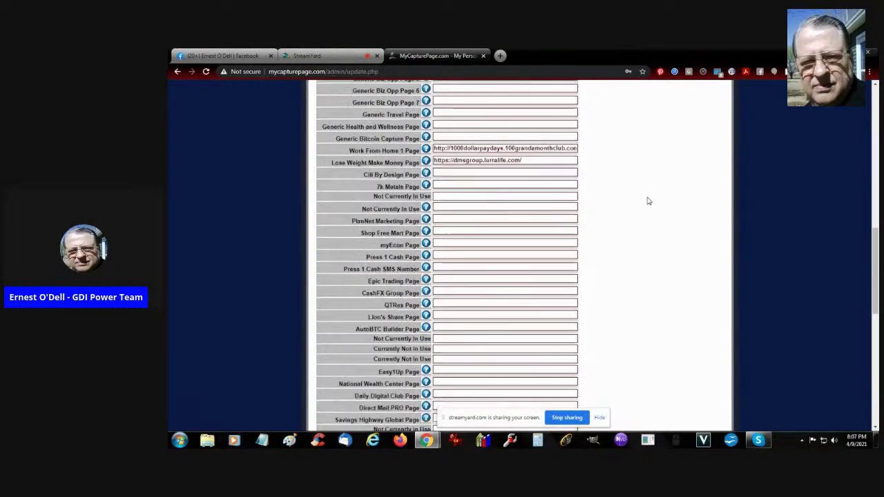
{"action": "scroll", "coordinate": [649, 201], "scroll_direction": "up", "scroll_amount": 10}
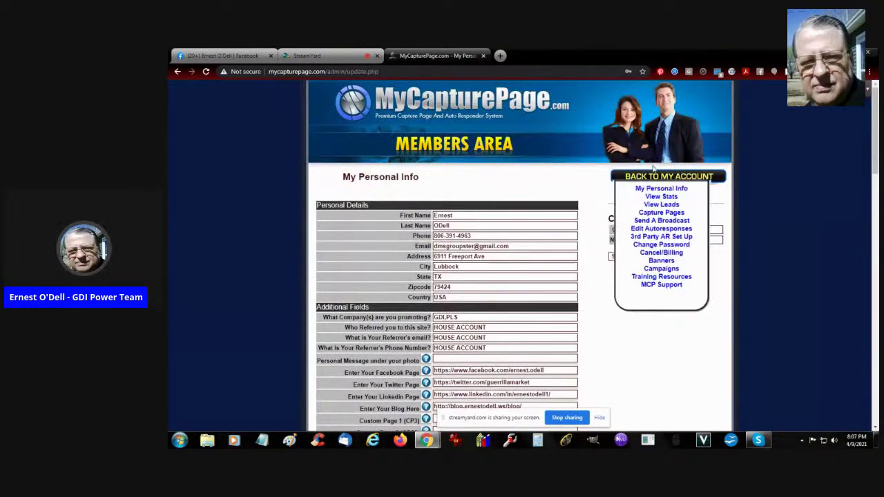
Return to the control panel, open Capture Pages and preview the Premium Guru 3 page.
{"action": "left_click", "coordinate": [656, 178]}
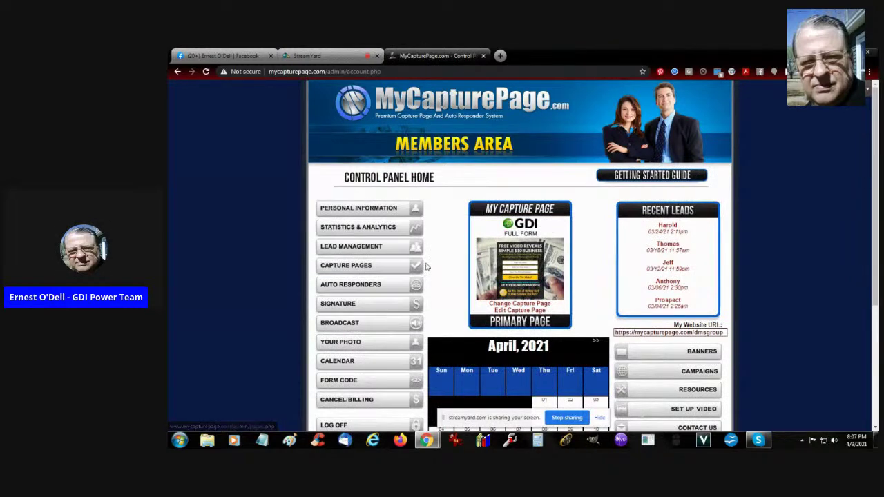
{"action": "left_click", "coordinate": [360, 267]}
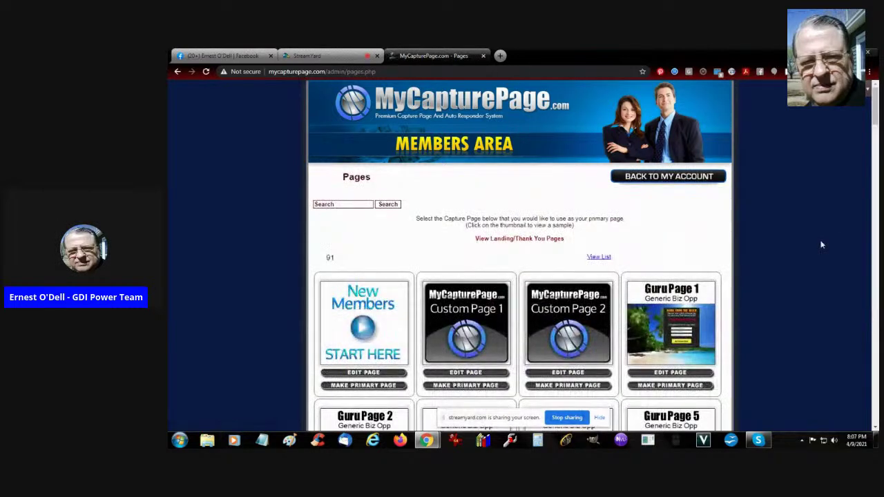
{"action": "scroll", "coordinate": [824, 240], "scroll_direction": "down", "scroll_amount": 3}
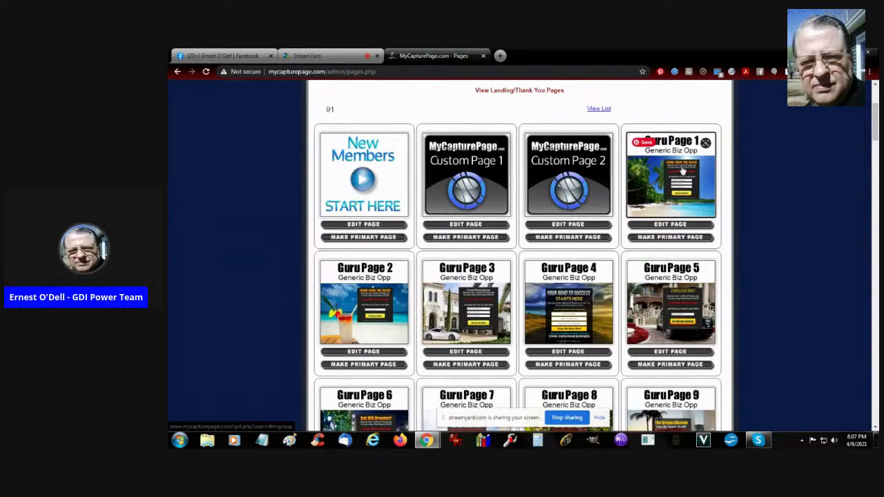
{"action": "scroll", "coordinate": [690, 277], "scroll_direction": "down", "scroll_amount": 4}
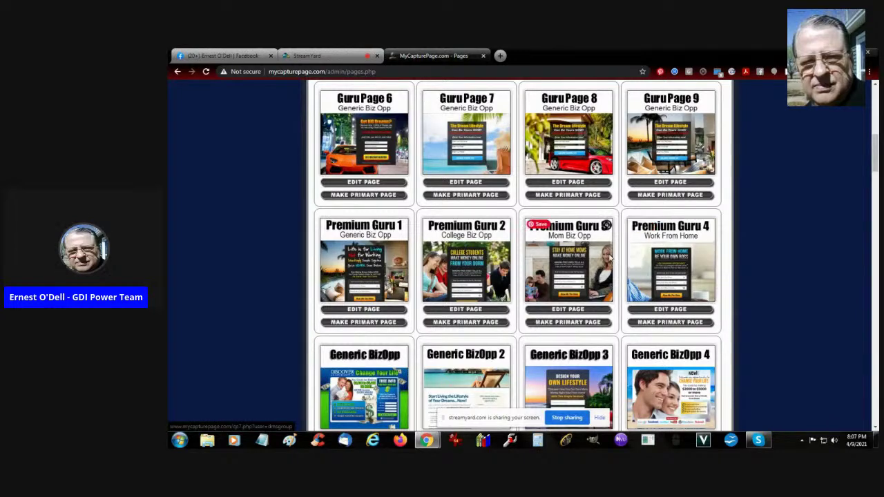
{"action": "left_click", "coordinate": [576, 266]}
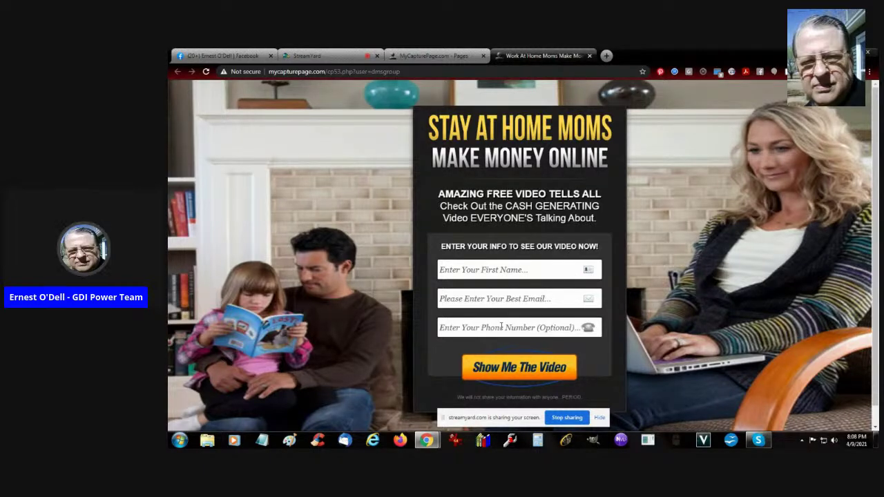
Try the phone number field on the Premium Guru 3 page, then leave the preview.
{"action": "left_click", "coordinate": [502, 327]}
{"action": "left_click", "coordinate": [691, 256]}
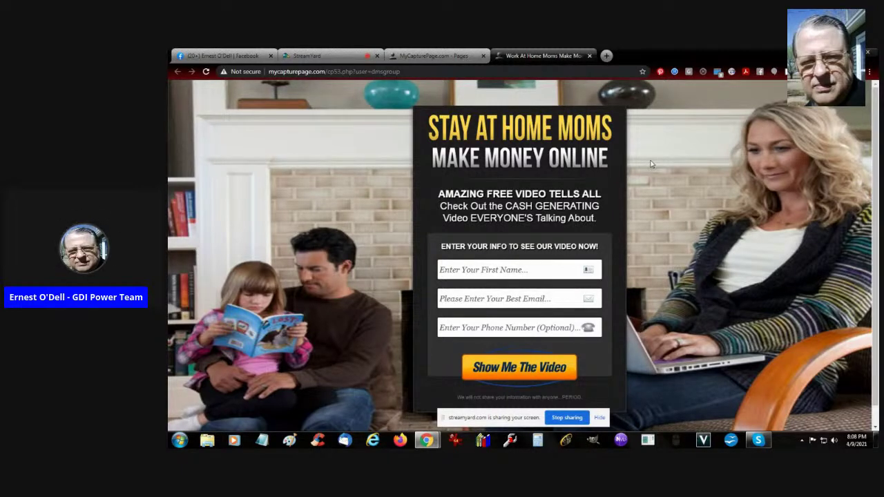
{"action": "left_click", "coordinate": [589, 58]}
{"action": "left_click", "coordinate": [569, 123]}
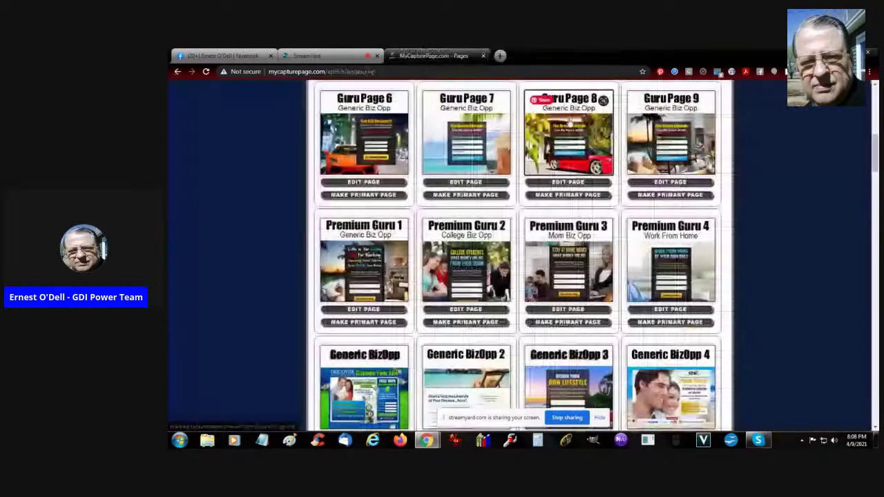
Preview the bitcoin Generic BizOpp capture page, try its video and dismiss the form alert.
{"action": "scroll", "coordinate": [649, 254], "scroll_direction": "down", "scroll_amount": 5}
{"action": "scroll", "coordinate": [649, 254], "scroll_direction": "down", "scroll_amount": 5}
{"action": "scroll", "coordinate": [605, 233], "scroll_direction": "up", "scroll_amount": 2}
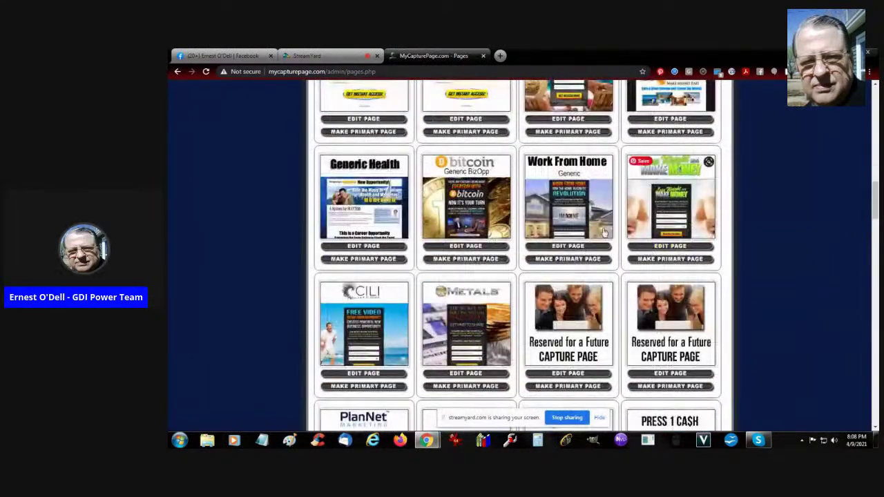
{"action": "left_click", "coordinate": [469, 198]}
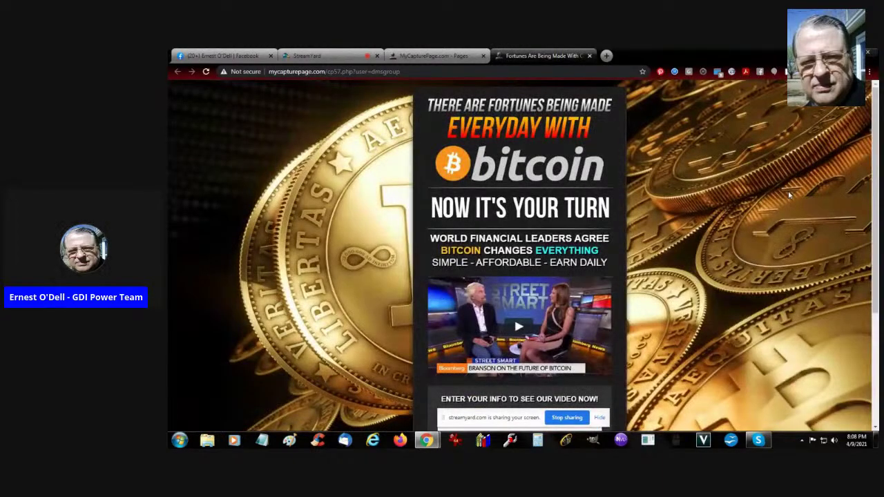
{"action": "left_click", "coordinate": [518, 329]}
{"action": "left_click", "coordinate": [604, 123]}
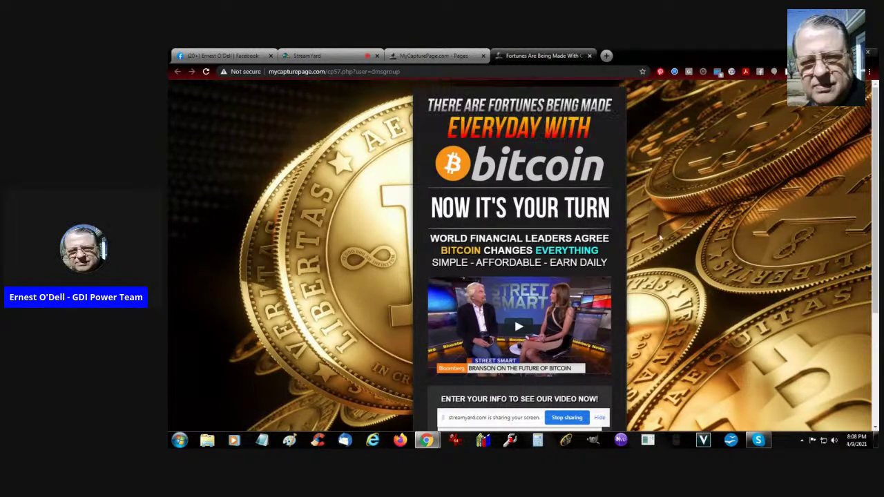
Scroll to the bitcoin page's sign-up form, then return to the capture pages library.
{"action": "scroll", "coordinate": [659, 238], "scroll_direction": "down", "scroll_amount": 4}
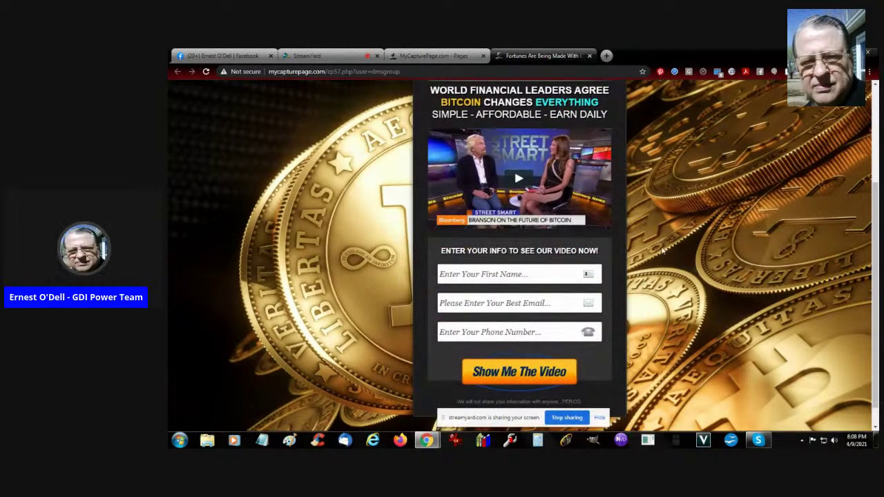
{"action": "scroll", "coordinate": [715, 240], "scroll_direction": "down", "scroll_amount": 1}
{"action": "scroll", "coordinate": [714, 240], "scroll_direction": "up", "scroll_amount": 3}
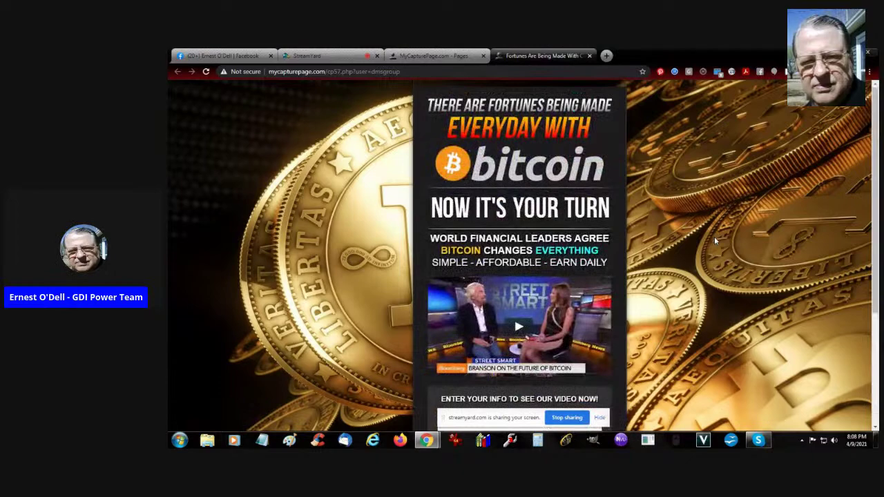
{"action": "left_click", "coordinate": [433, 57]}
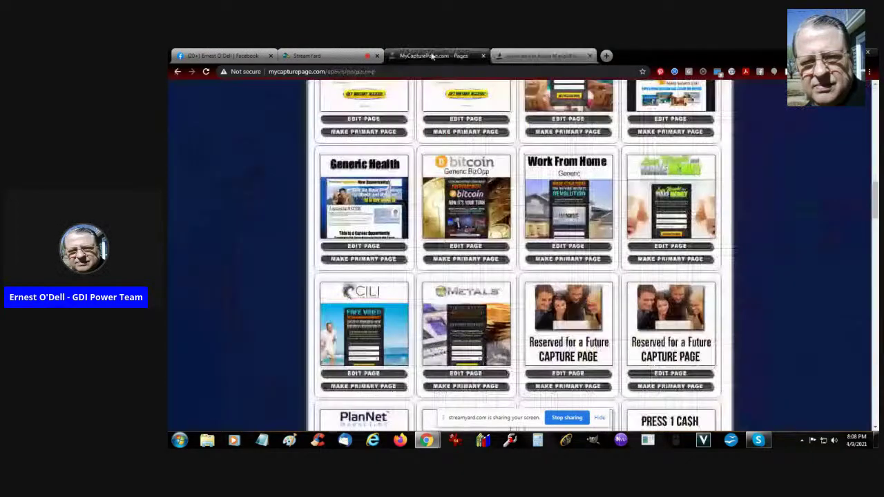
{"action": "scroll", "coordinate": [502, 242], "scroll_direction": "up", "scroll_amount": 10}
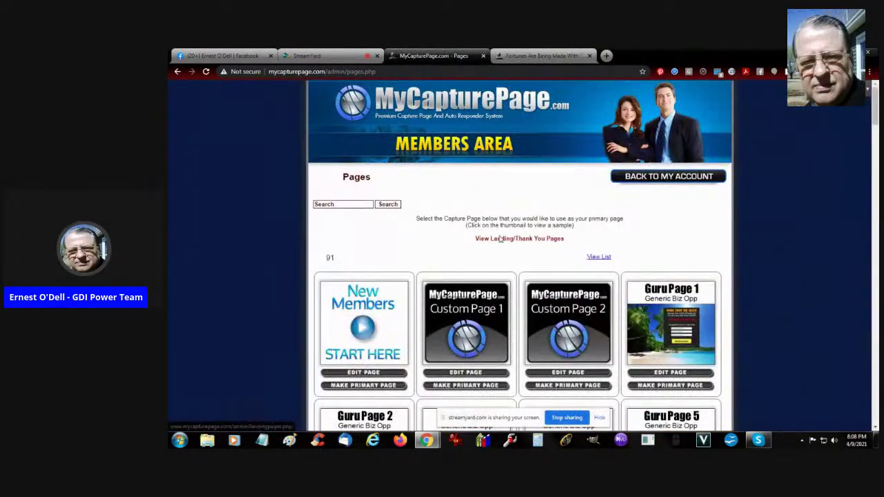
Open the Landing/Thank You Pages library and preview the bitcoin landing page.
{"action": "left_click", "coordinate": [502, 239]}
{"action": "left_click", "coordinate": [589, 55]}
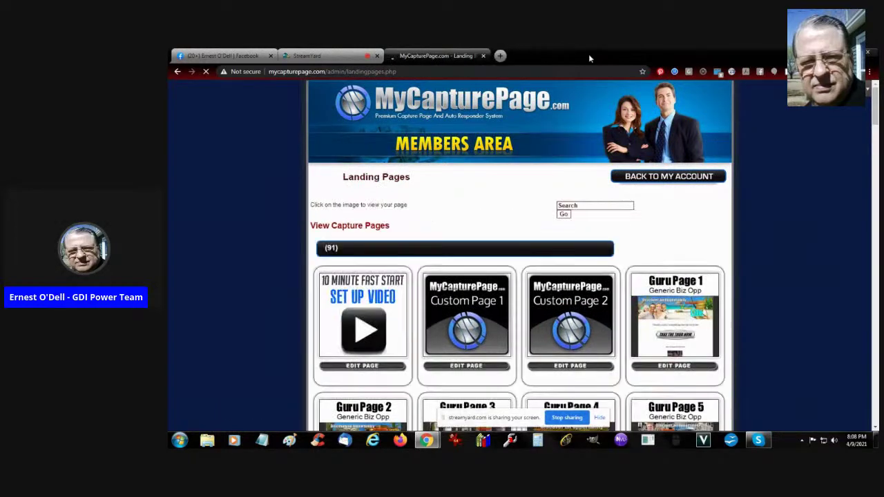
{"action": "scroll", "coordinate": [601, 238], "scroll_direction": "down", "scroll_amount": 10}
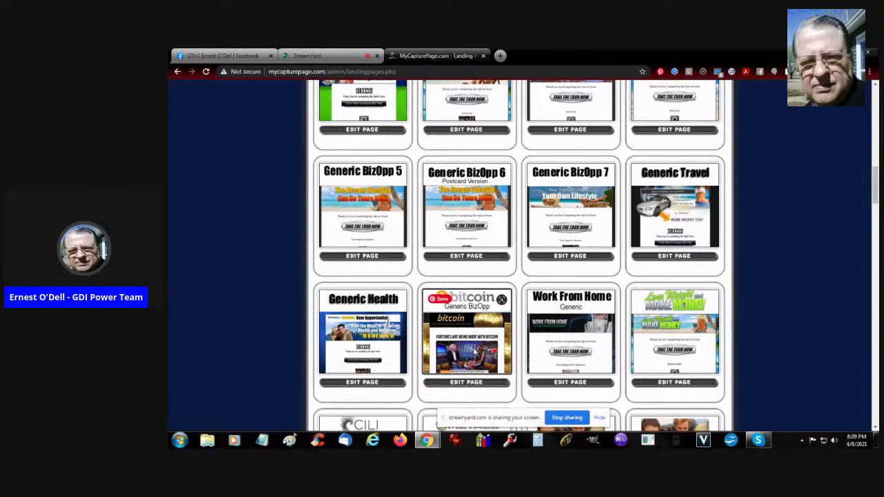
{"action": "left_click", "coordinate": [474, 352]}
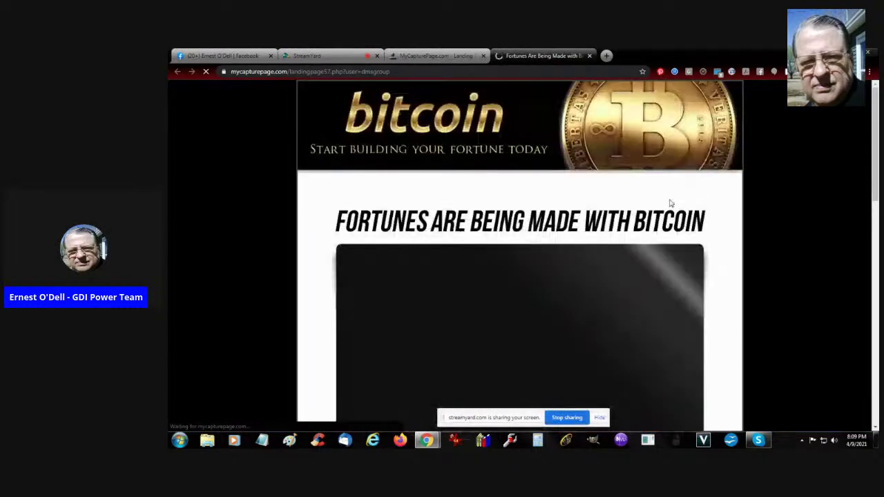
Play the bitcoin landing page video and follow its Take the Tour Now link, closing the extra page.
{"action": "scroll", "coordinate": [520, 202], "scroll_direction": "down", "scroll_amount": 2}
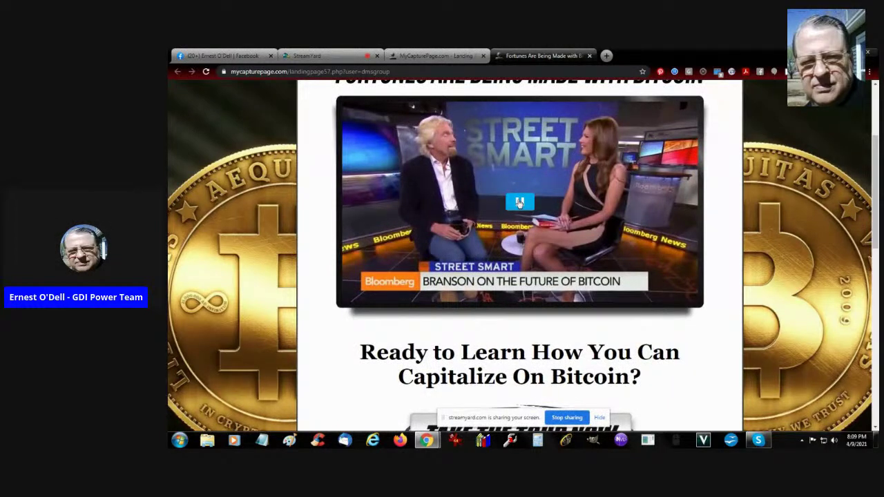
{"action": "left_click", "coordinate": [519, 202]}
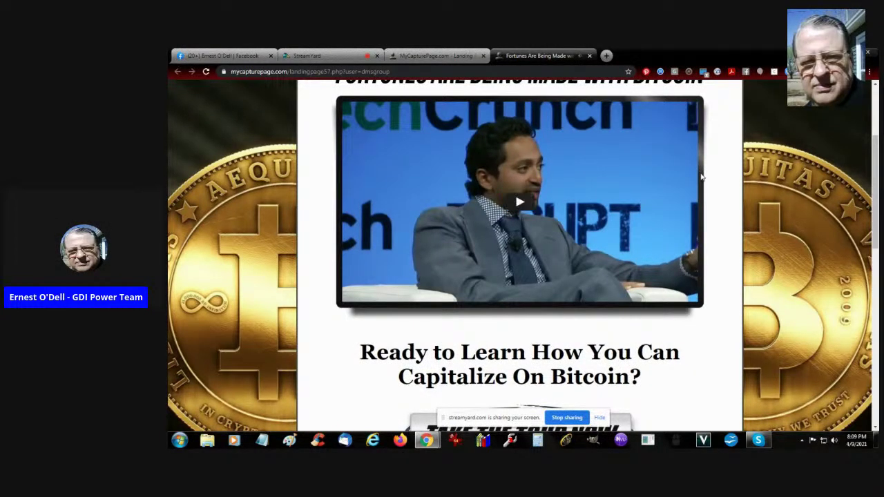
{"action": "scroll", "coordinate": [701, 178], "scroll_direction": "down", "scroll_amount": 2}
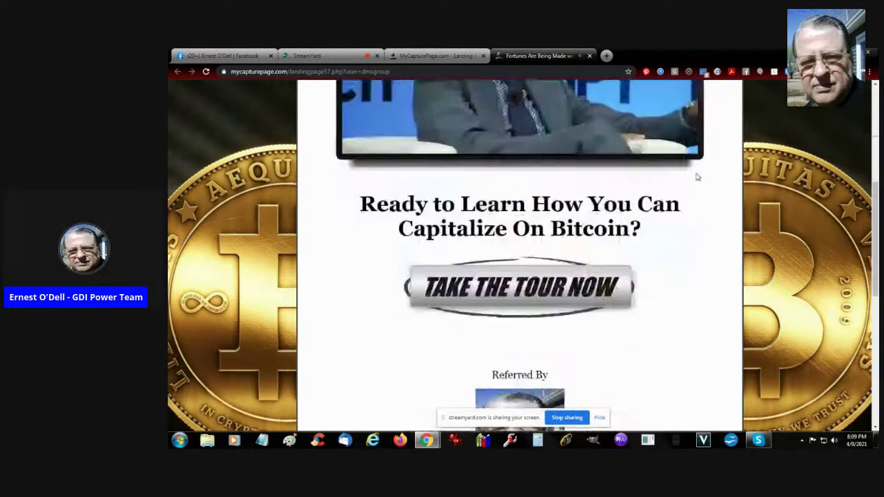
{"action": "left_click", "coordinate": [516, 290]}
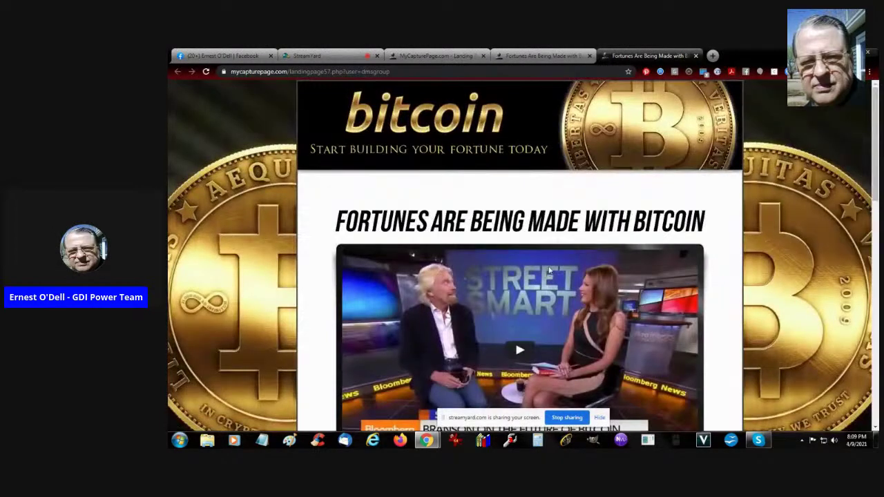
{"action": "scroll", "coordinate": [587, 253], "scroll_direction": "down", "scroll_amount": 5}
{"action": "scroll", "coordinate": [587, 253], "scroll_direction": "down", "scroll_amount": 4}
{"action": "scroll", "coordinate": [586, 252], "scroll_direction": "up", "scroll_amount": 9}
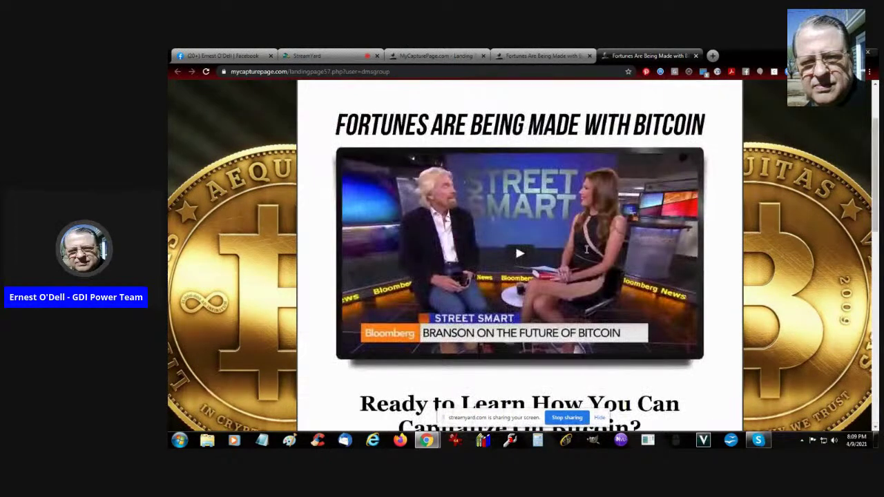
{"action": "left_click", "coordinate": [696, 56]}
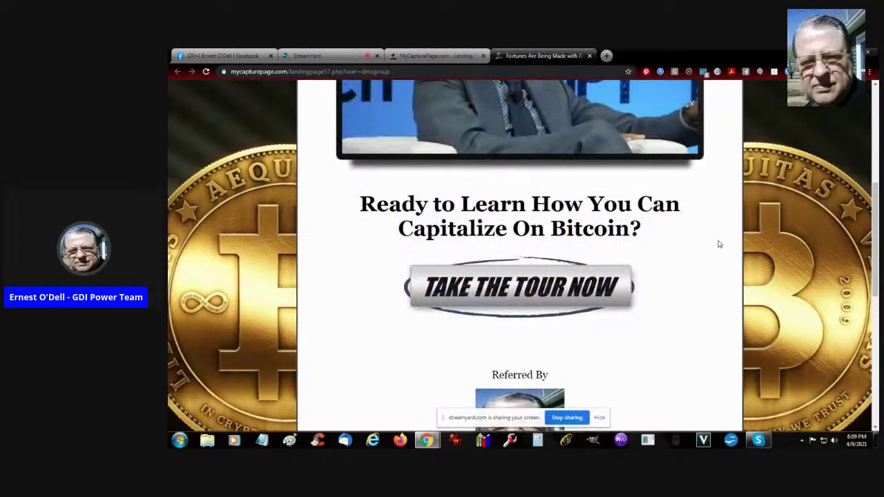
{"action": "scroll", "coordinate": [718, 244], "scroll_direction": "up", "scroll_amount": 5}
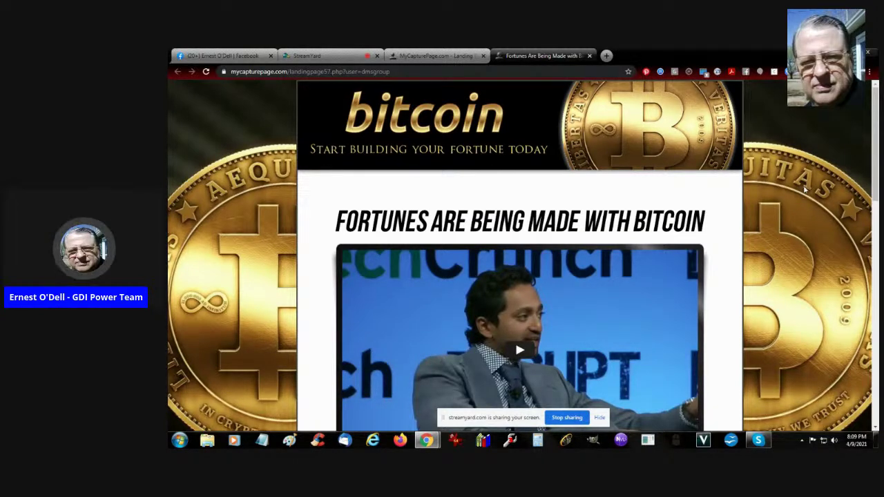
Select the landing page's web address, close the preview and reload the Landing Pages library.
{"action": "left_click", "coordinate": [440, 56]}
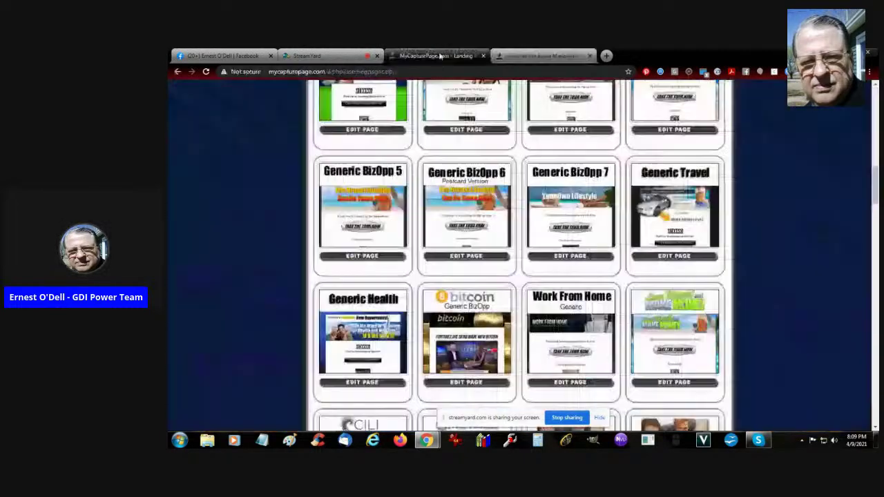
{"action": "left_click", "coordinate": [549, 55]}
{"action": "left_click", "coordinate": [241, 71]}
{"action": "left_click", "coordinate": [240, 71]}
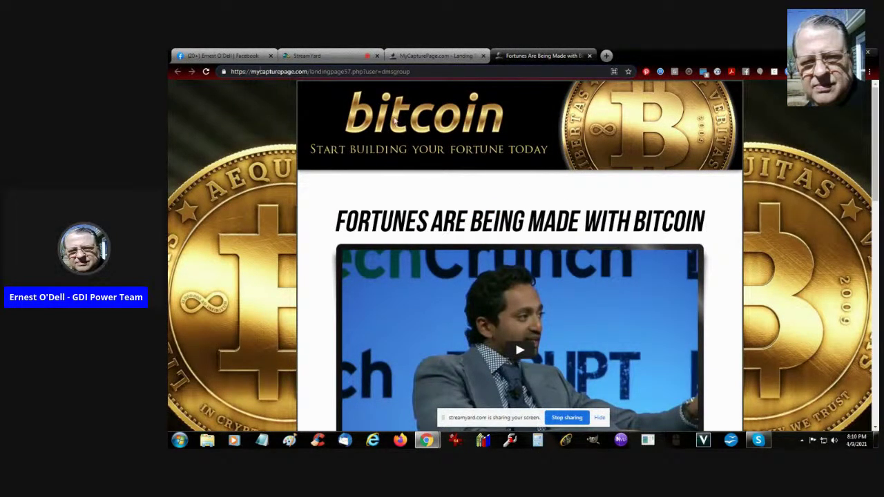
{"action": "left_click_drag", "start_coordinate": [424, 73], "coordinate": [230, 96]}
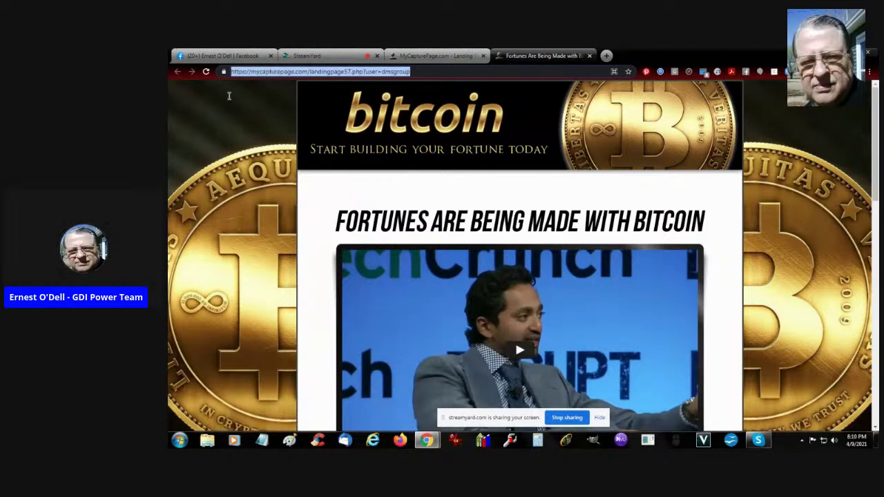
{"action": "left_click", "coordinate": [589, 55]}
{"action": "key", "text": "F5"}
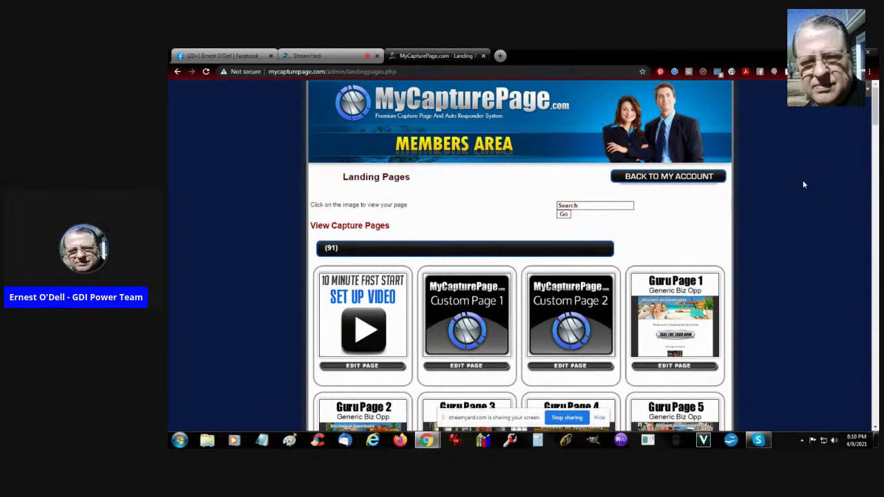
Log off from the control panel, then stop the screen share in StreamYard.
{"action": "left_click", "coordinate": [666, 177]}
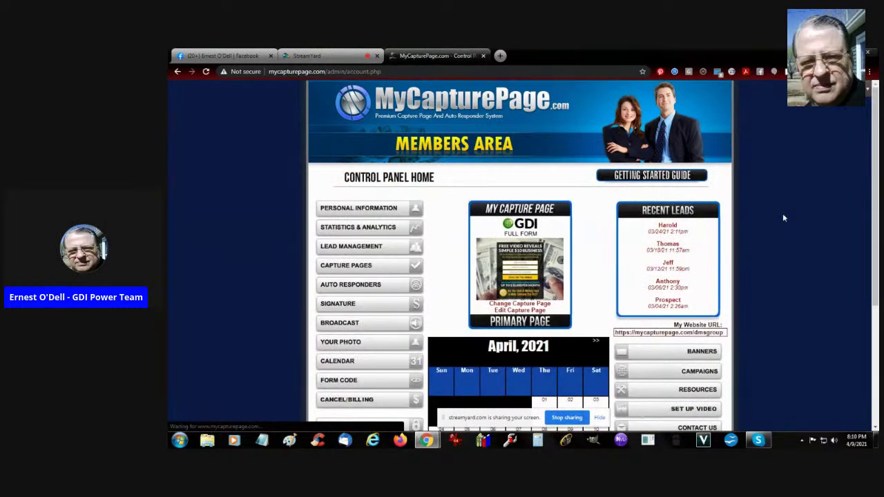
{"action": "scroll", "coordinate": [782, 216], "scroll_direction": "down", "scroll_amount": 3}
{"action": "scroll", "coordinate": [783, 218], "scroll_direction": "up", "scroll_amount": 3}
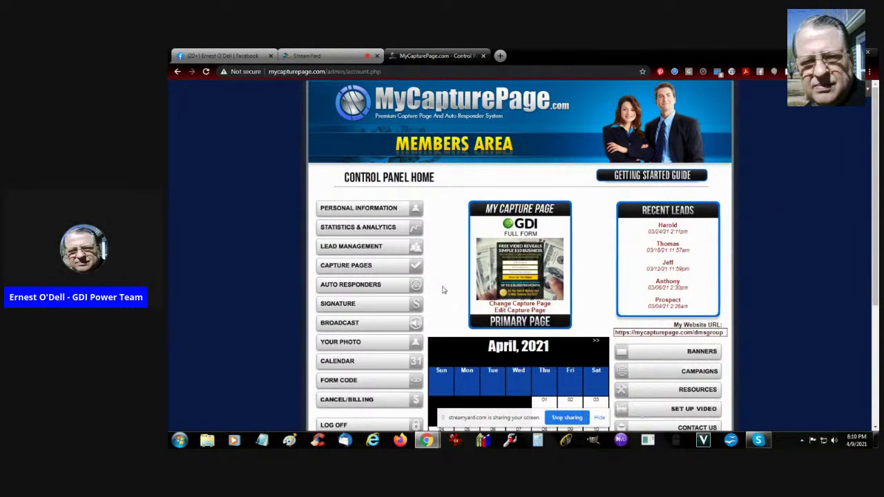
{"action": "scroll", "coordinate": [444, 290], "scroll_direction": "down", "scroll_amount": 3}
{"action": "left_click", "coordinate": [332, 277]}
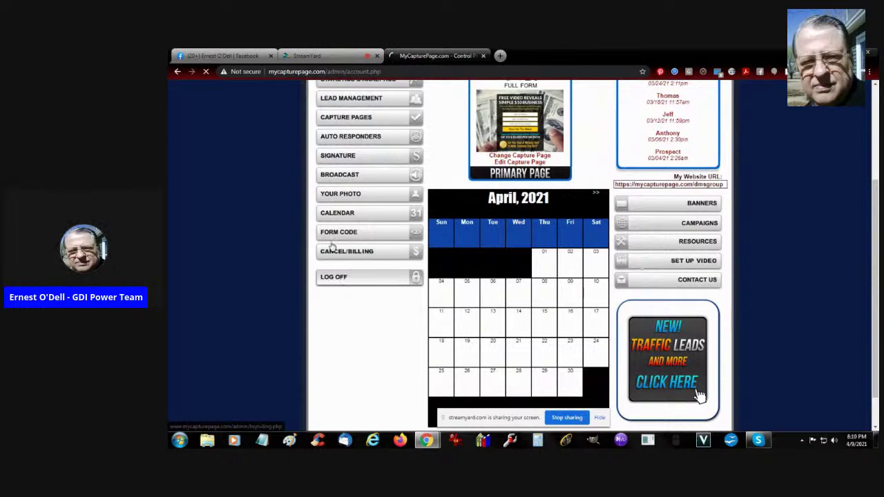
{"action": "left_click", "coordinate": [325, 56]}
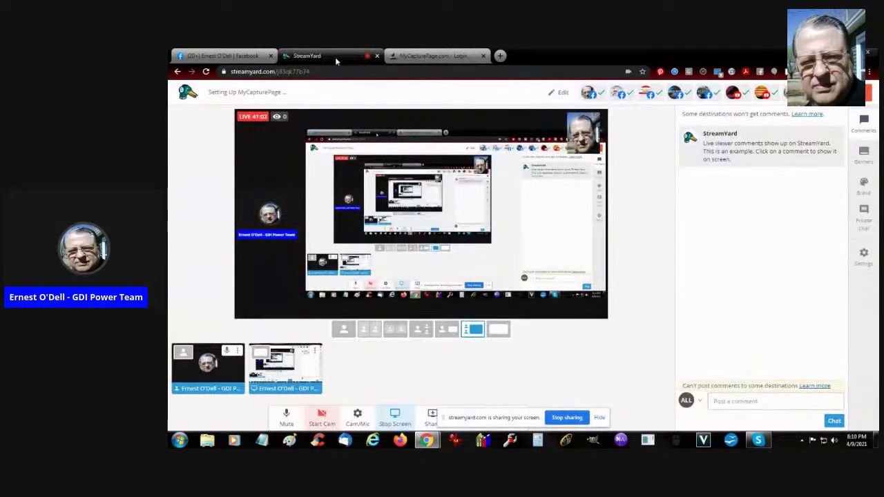
{"action": "left_click", "coordinate": [553, 418]}
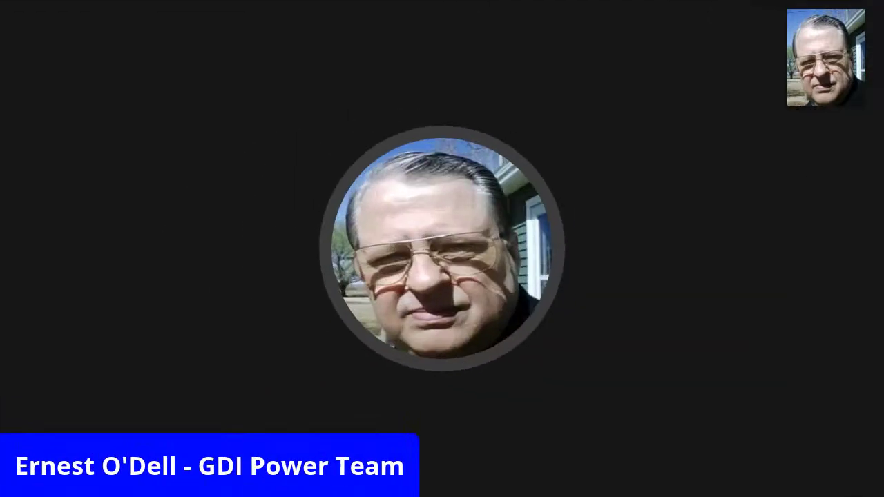